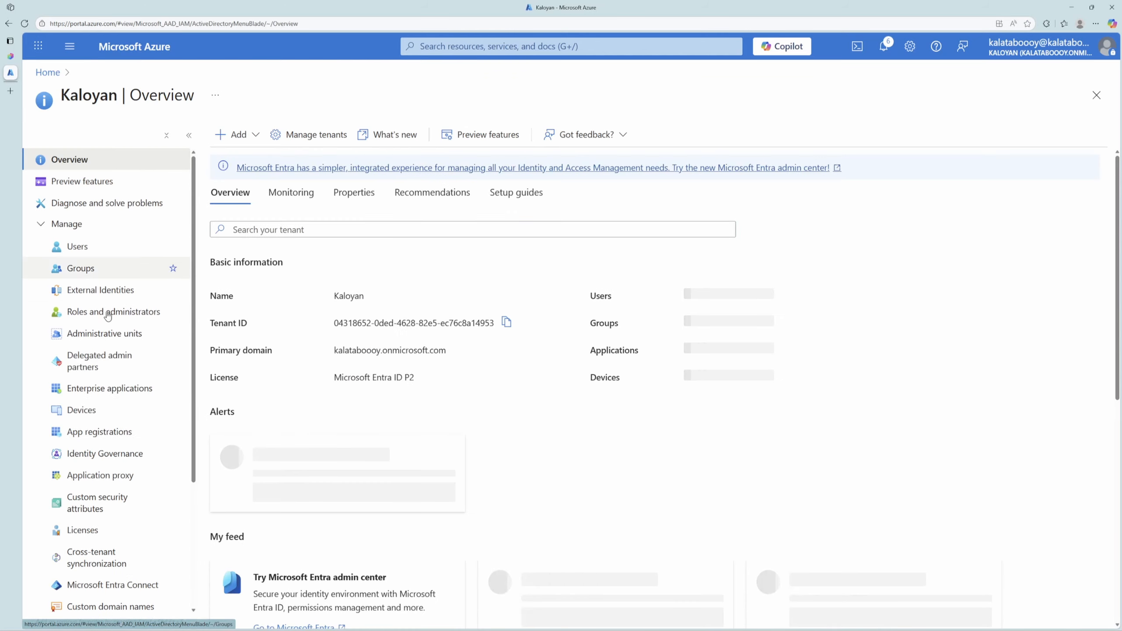
Copy the Application ID URI from the Expose an API page of the weatherapi app registration.
left_click(101, 432)
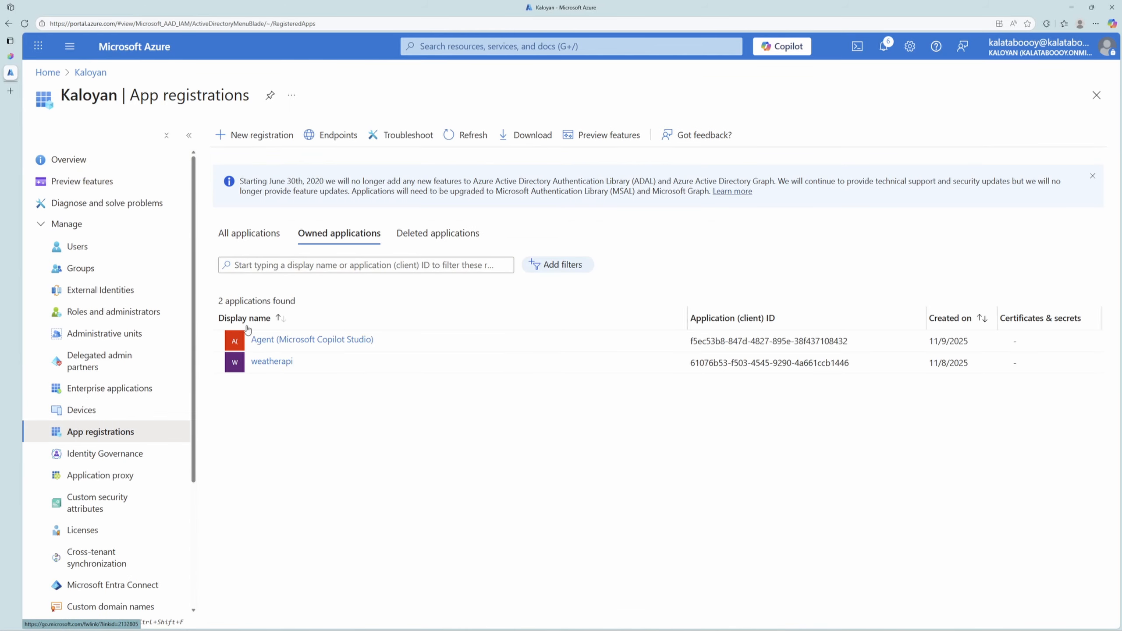
left_click(265, 362)
left_click(94, 376)
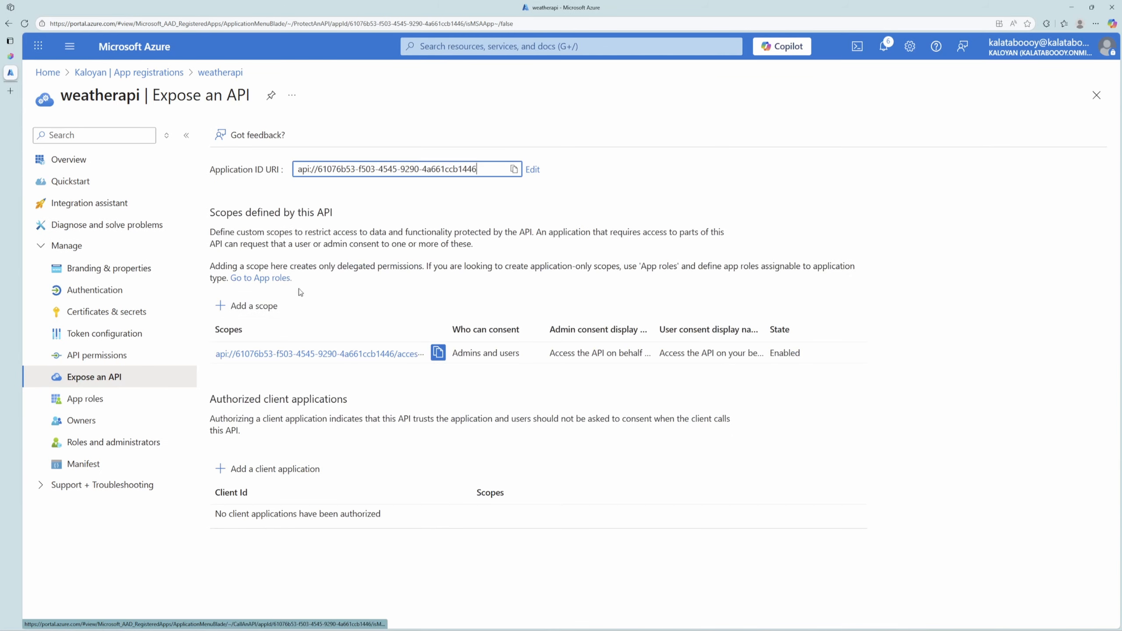
left_click(513, 169)
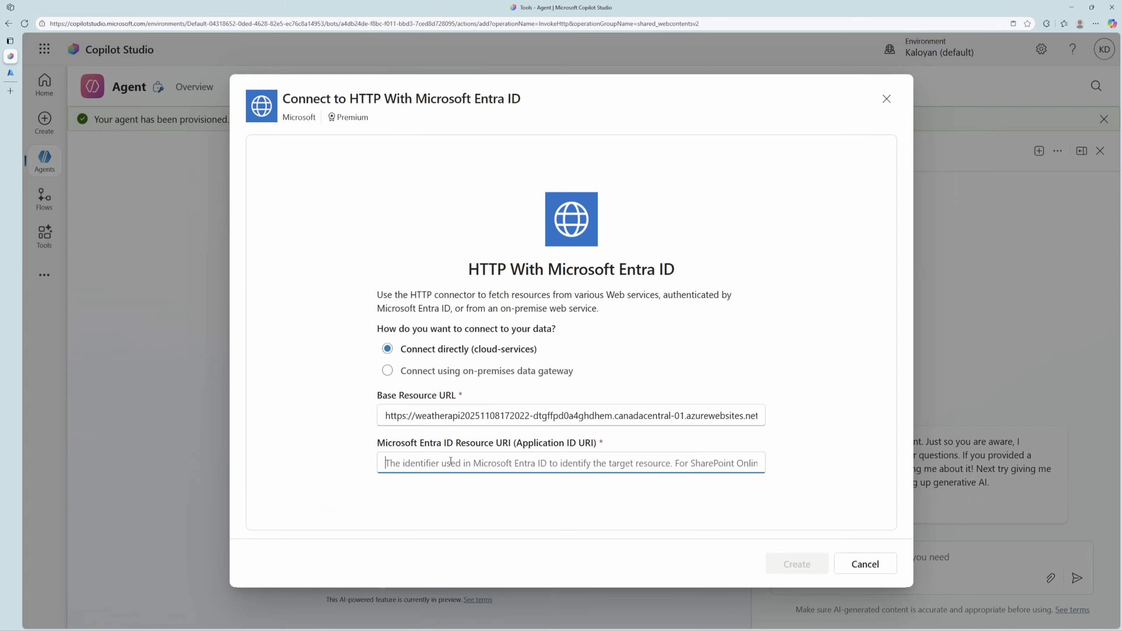
key("ctrl+v")
left_click(334, 451)
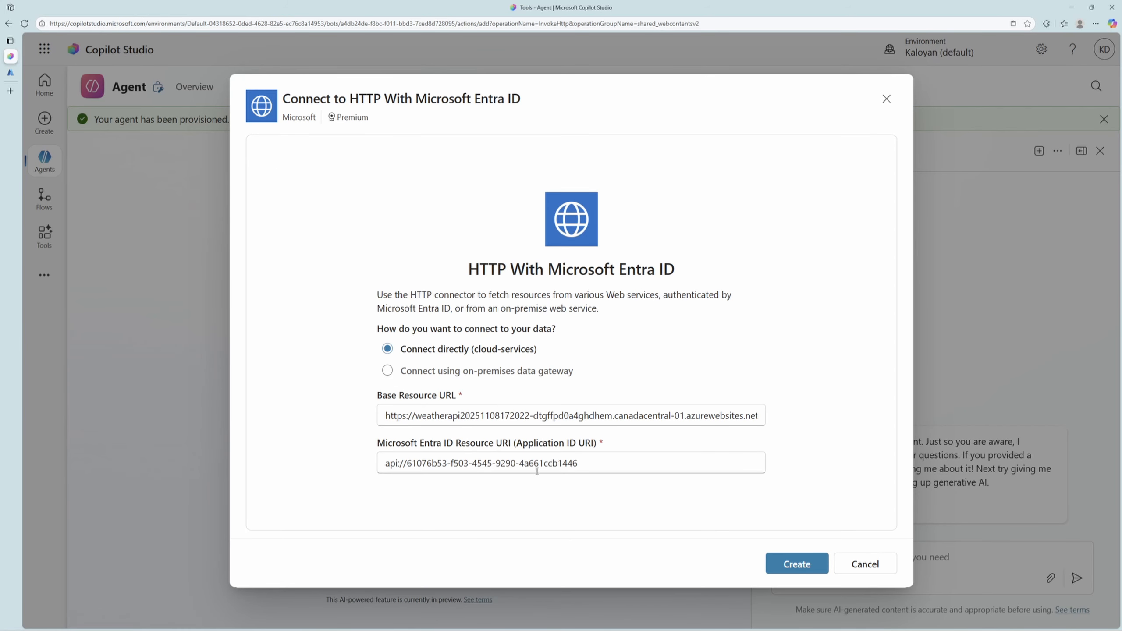
left_click(780, 562)
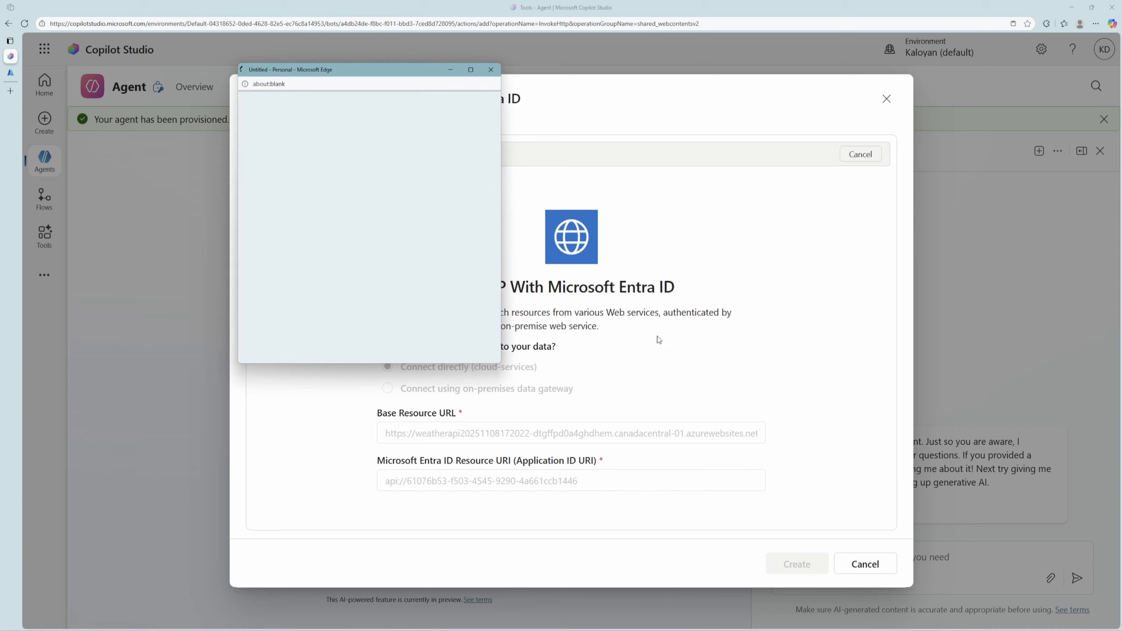
left_click_drag(398, 69, 504, 278)
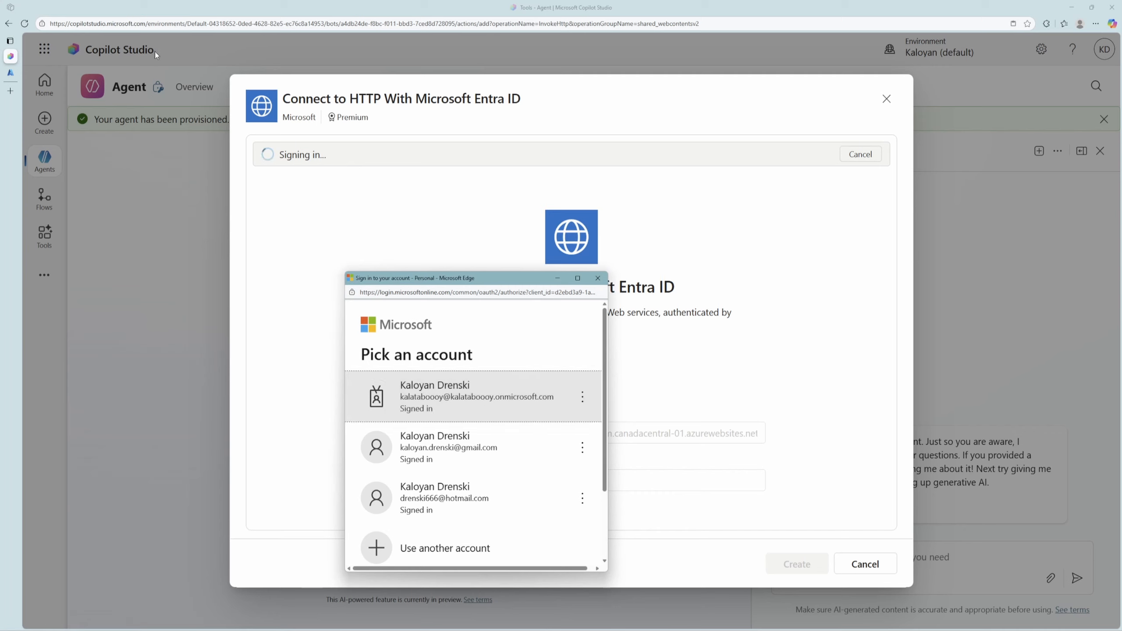
left_click(461, 404)
Copy the PowerPlatform-webcontentsv2-Connector client app ID from the full text of the connection error.
mouse_move(757, 159)
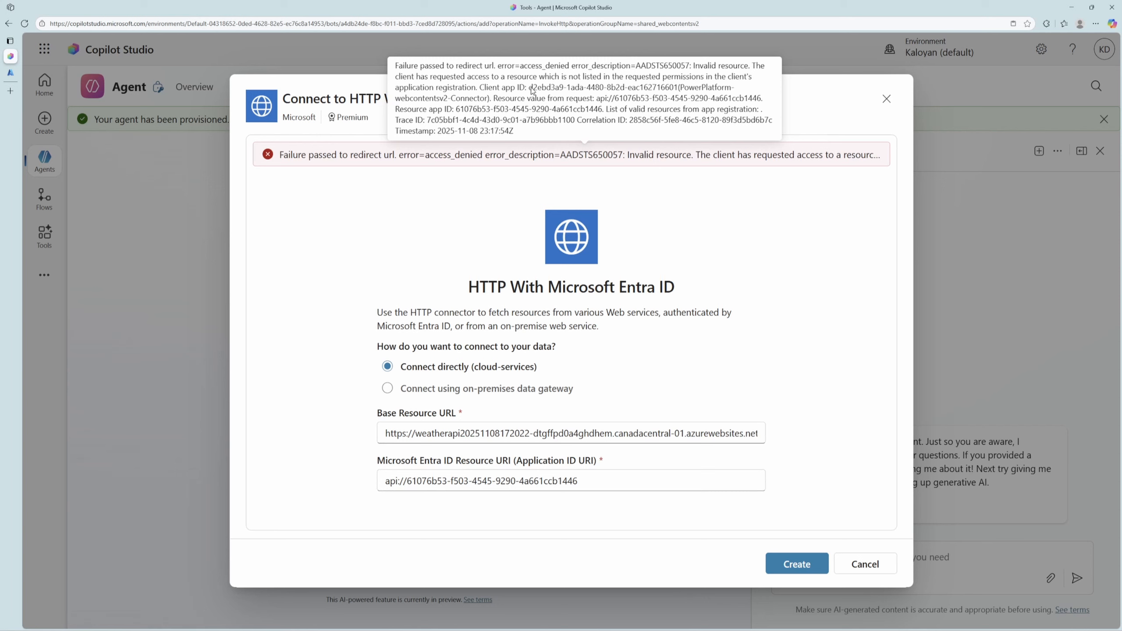
left_click_drag(531, 88, 678, 94)
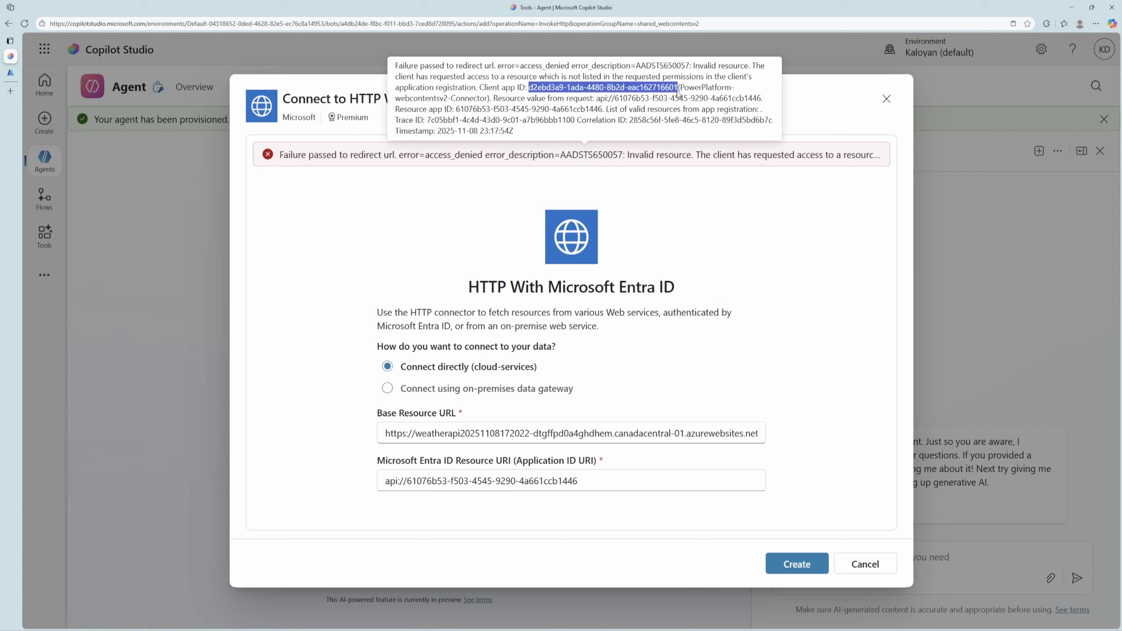
right_click(678, 94)
left_click(707, 76)
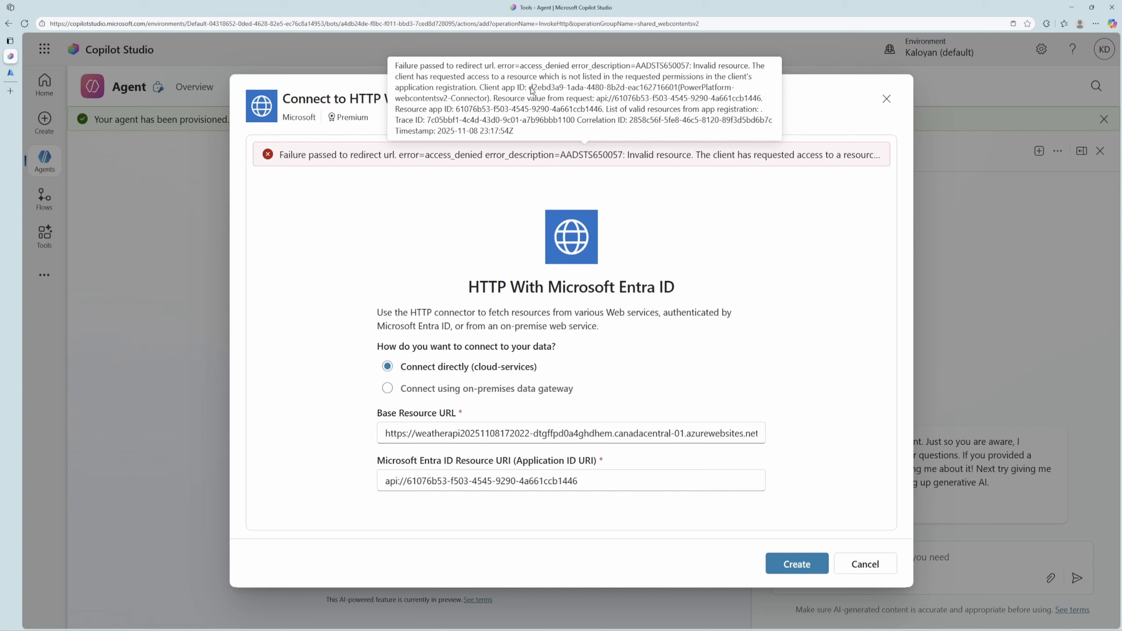
left_click_drag(528, 88, 680, 91)
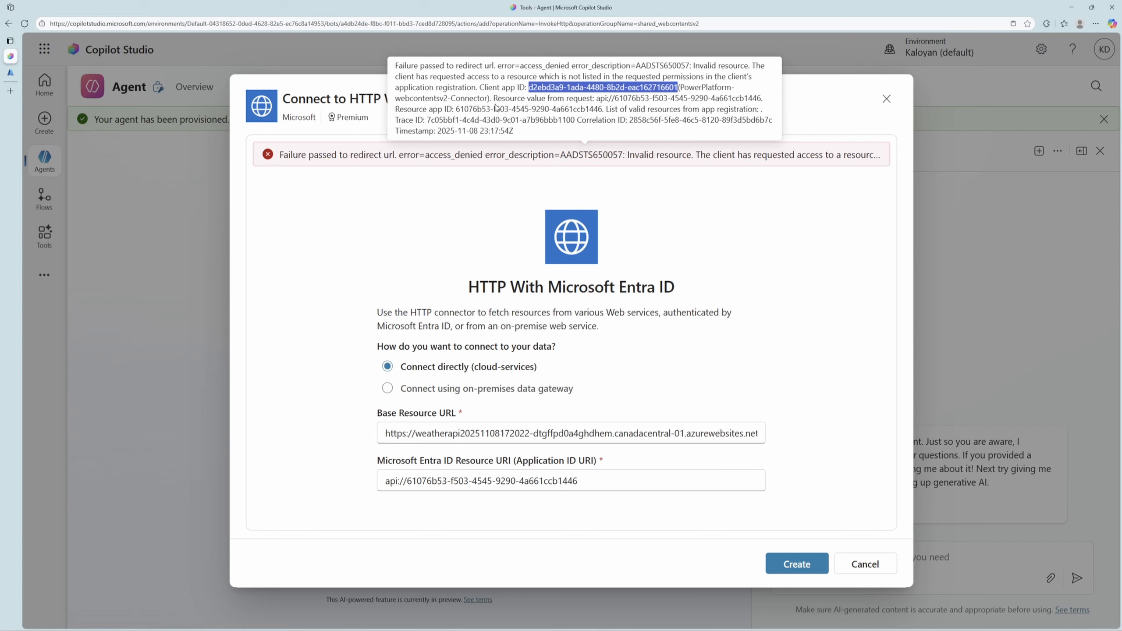
In the Azure portal, authorize client application d2ebd3a9-1ada-4480-8b2d-eac162716601 for weatherapi's access_as_user scope.
left_click(9, 73)
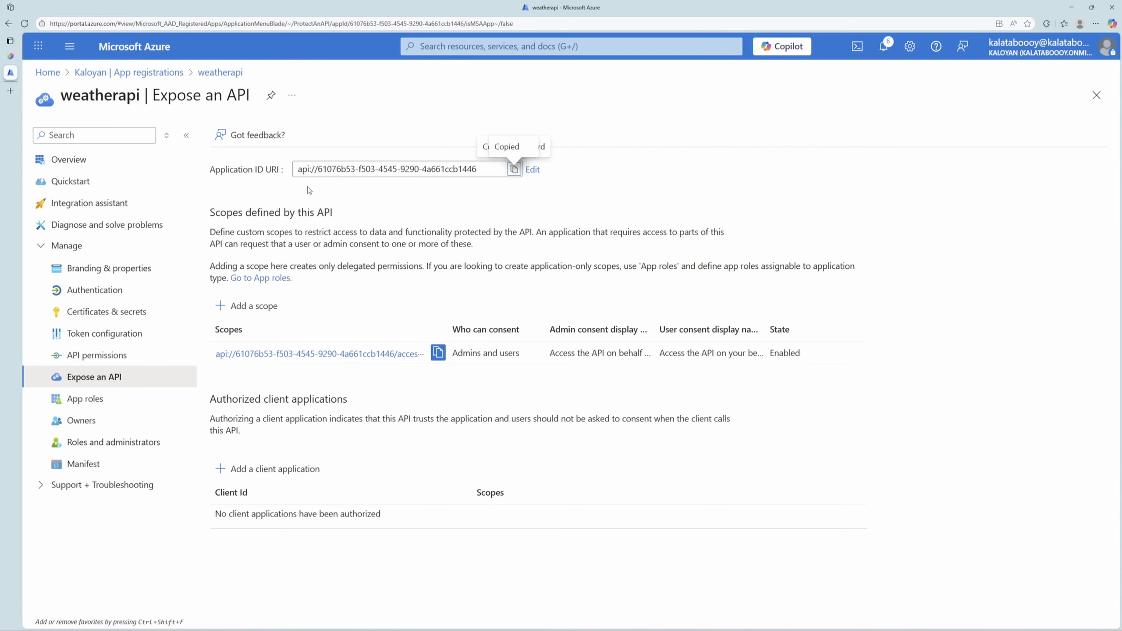
left_click(291, 471)
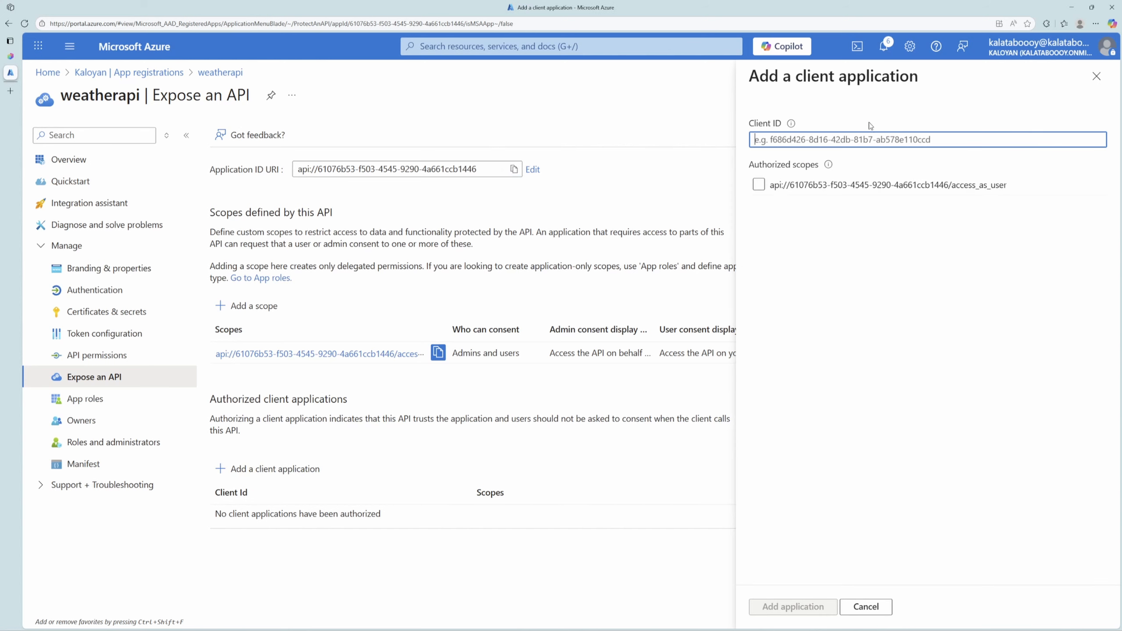
key("ctrl+v")
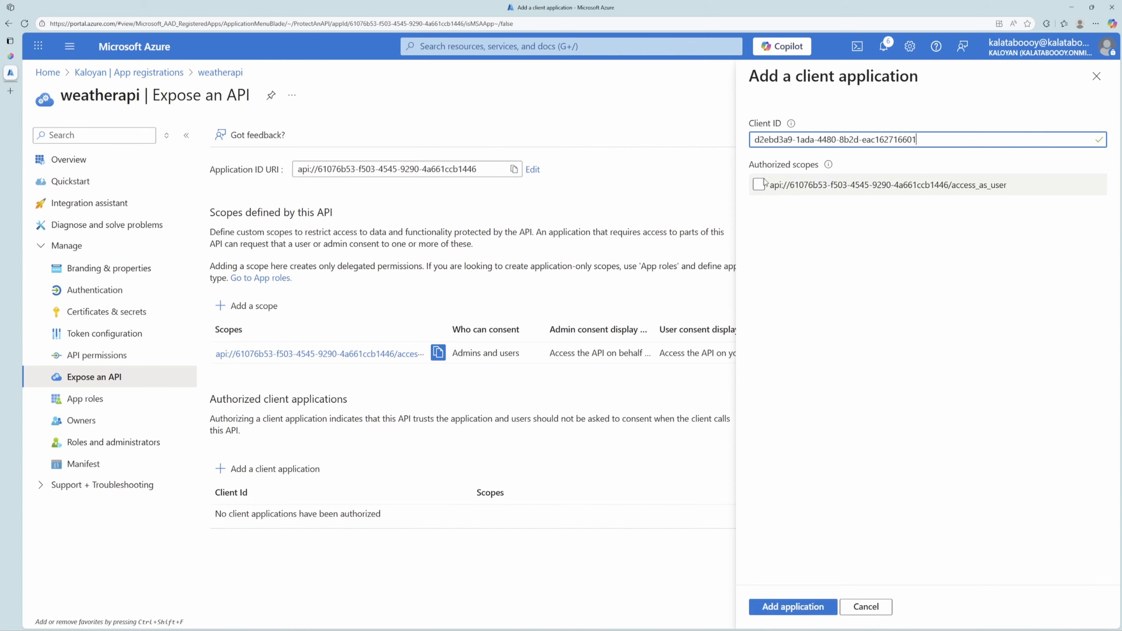
left_click(759, 185)
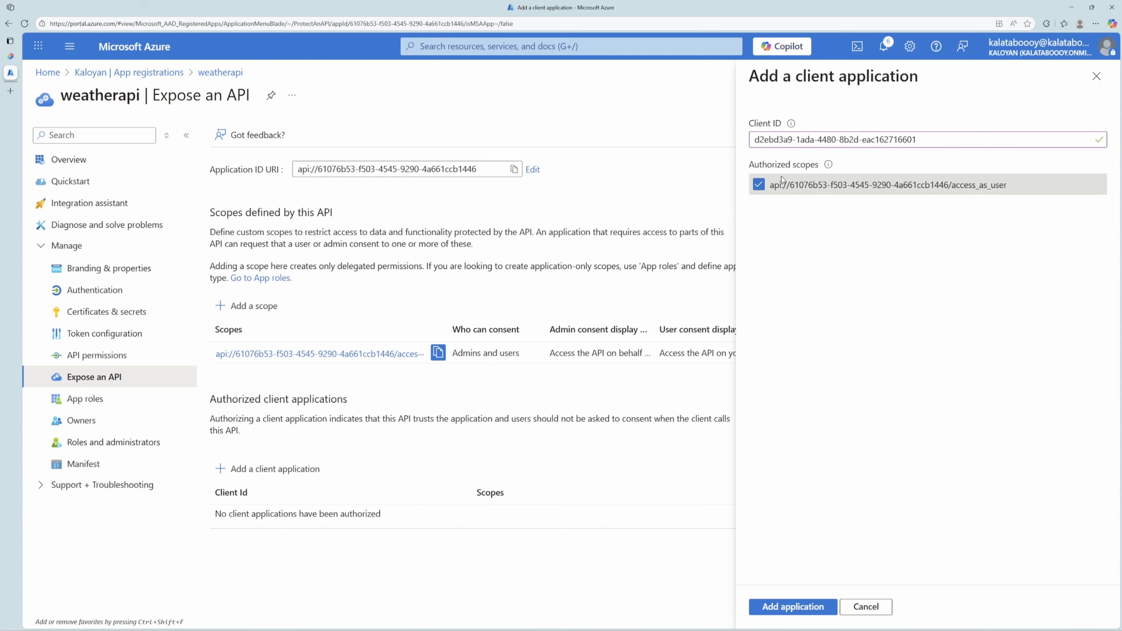
left_click(792, 606)
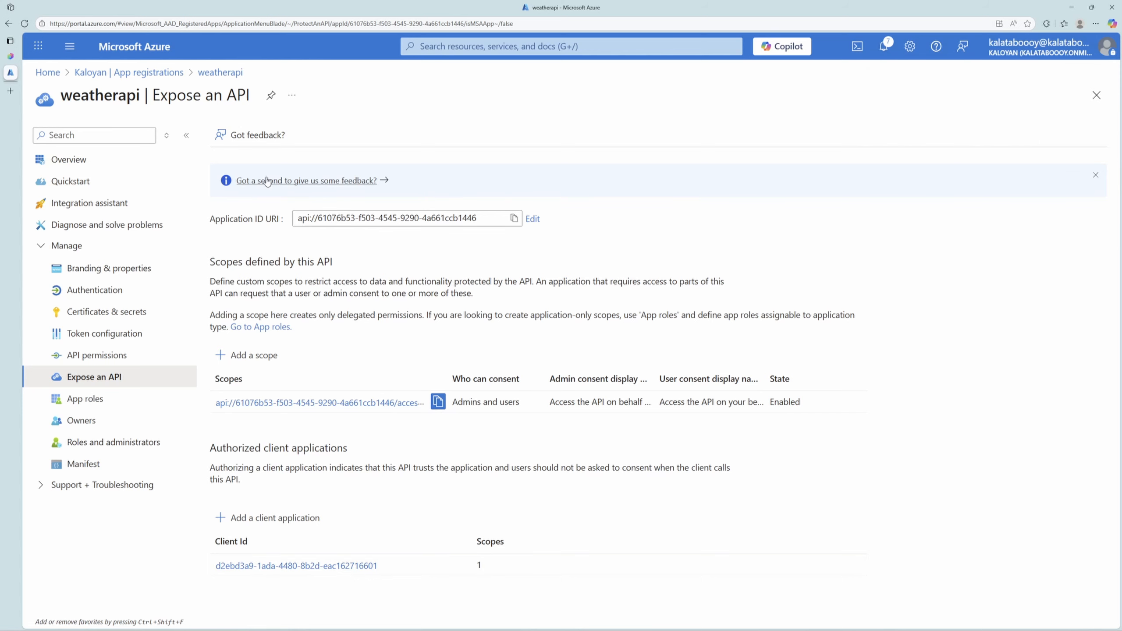
Back in Copilot Studio, create the HTTP With Microsoft Entra ID connection with the organization account and add the tool to the agent for configuration.
left_click(13, 57)
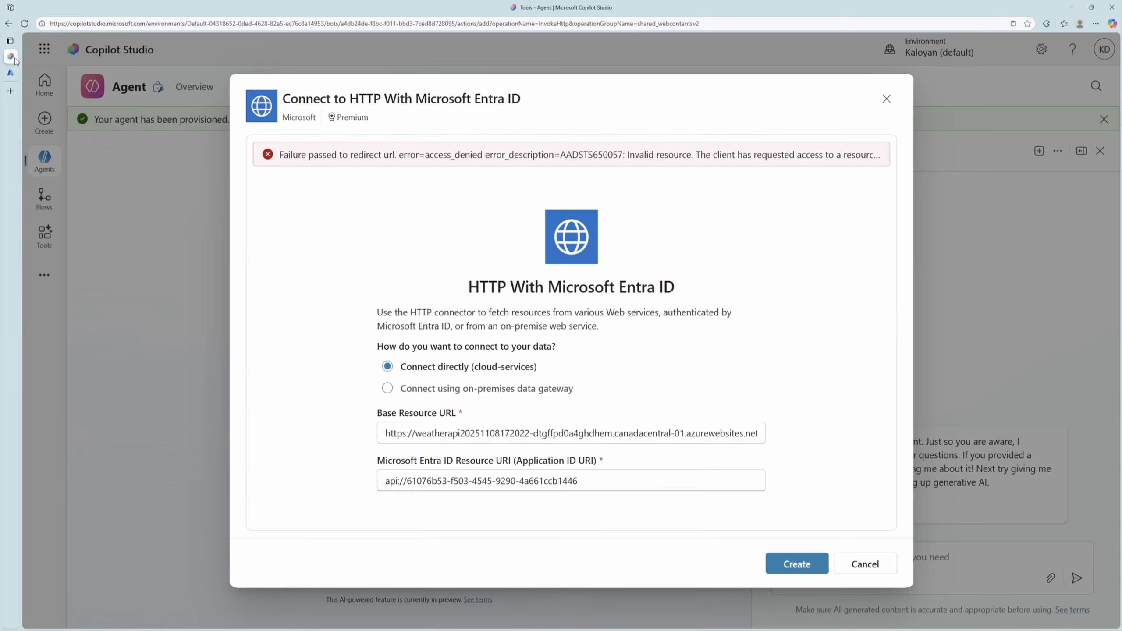
left_click(802, 571)
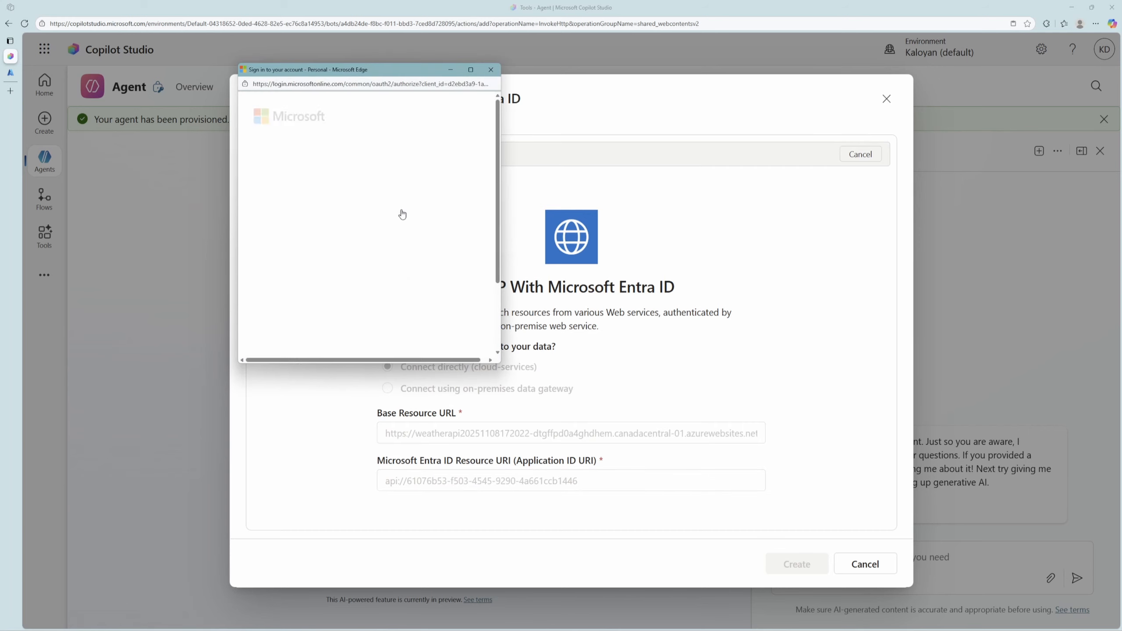
left_click(377, 186)
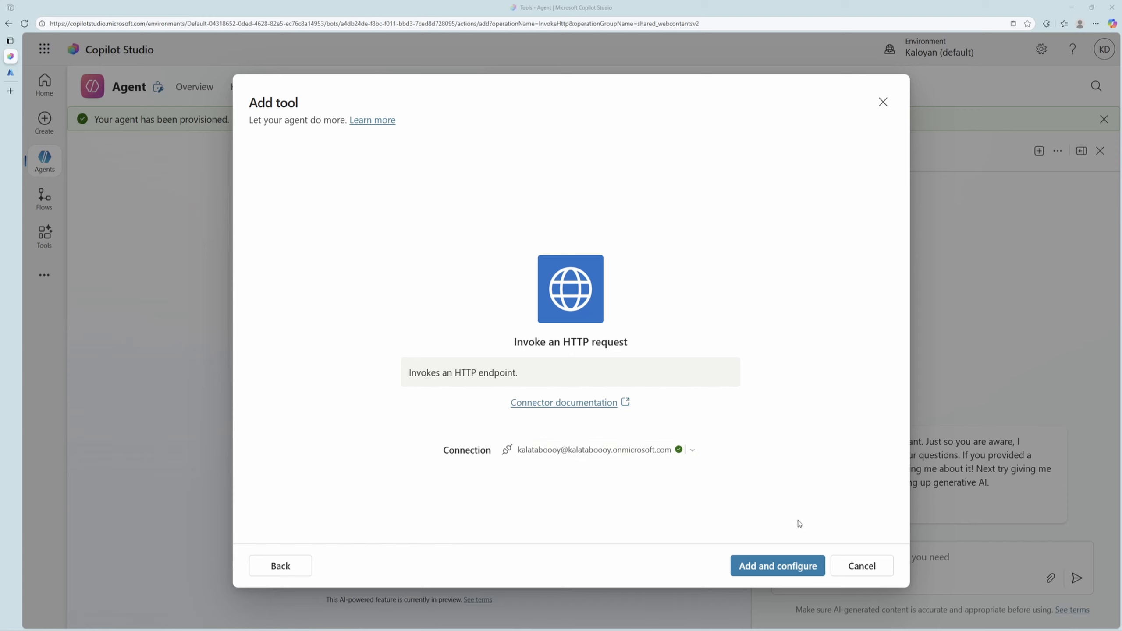
left_click(786, 572)
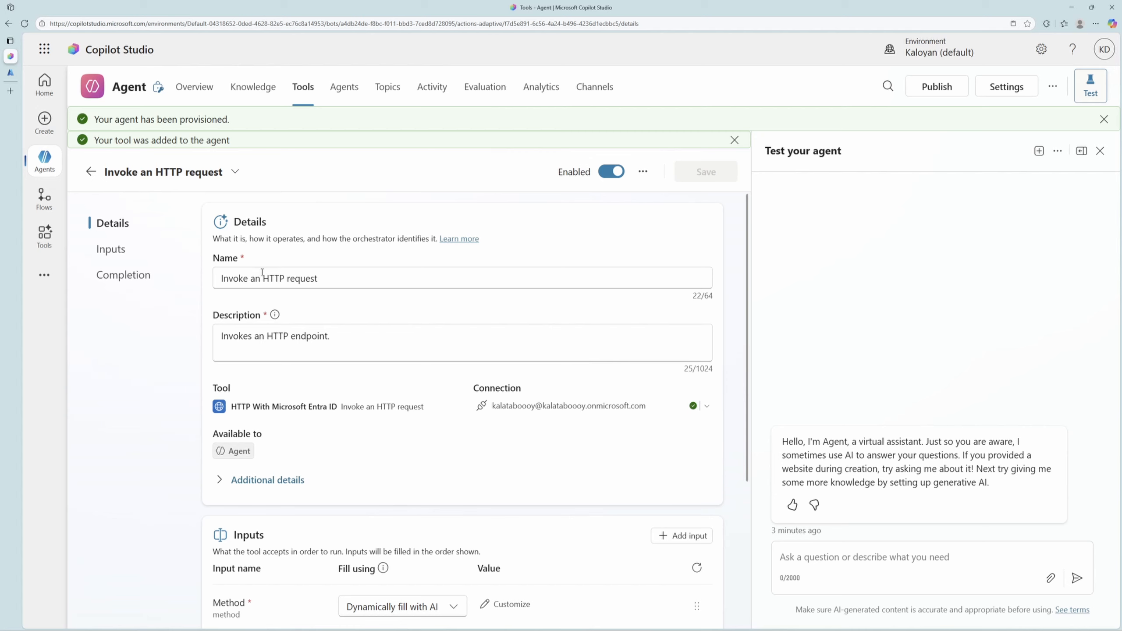
Rename the HTTP request tool to Weather Forecast and set its description to "Provides weather forecasts".
left_click_drag(317, 278, 205, 278)
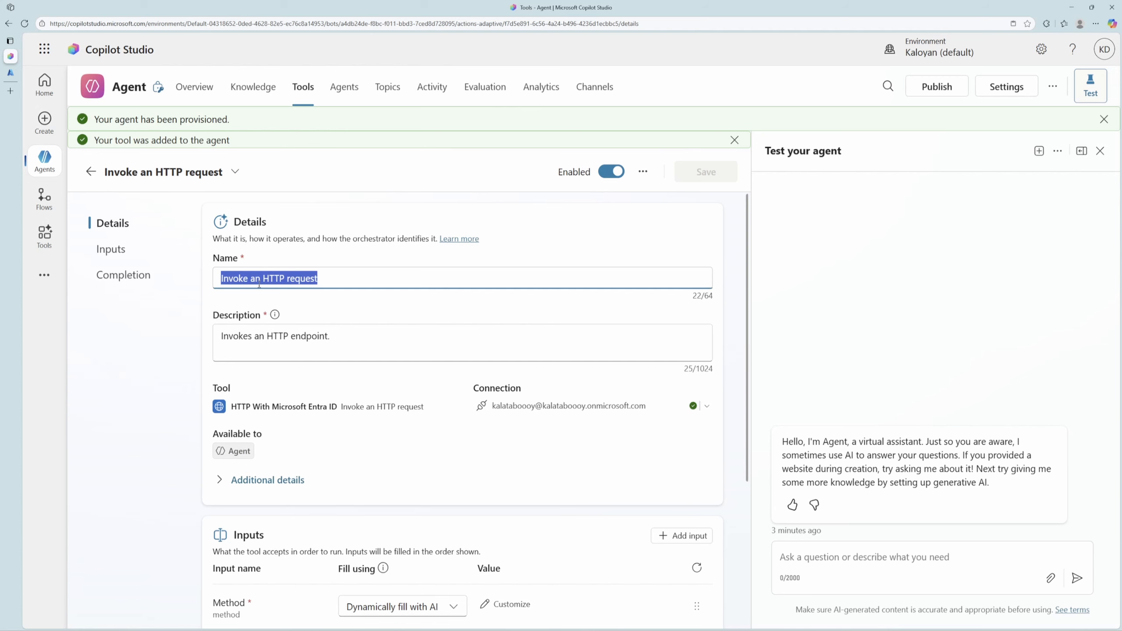
type("Weather Forecast")
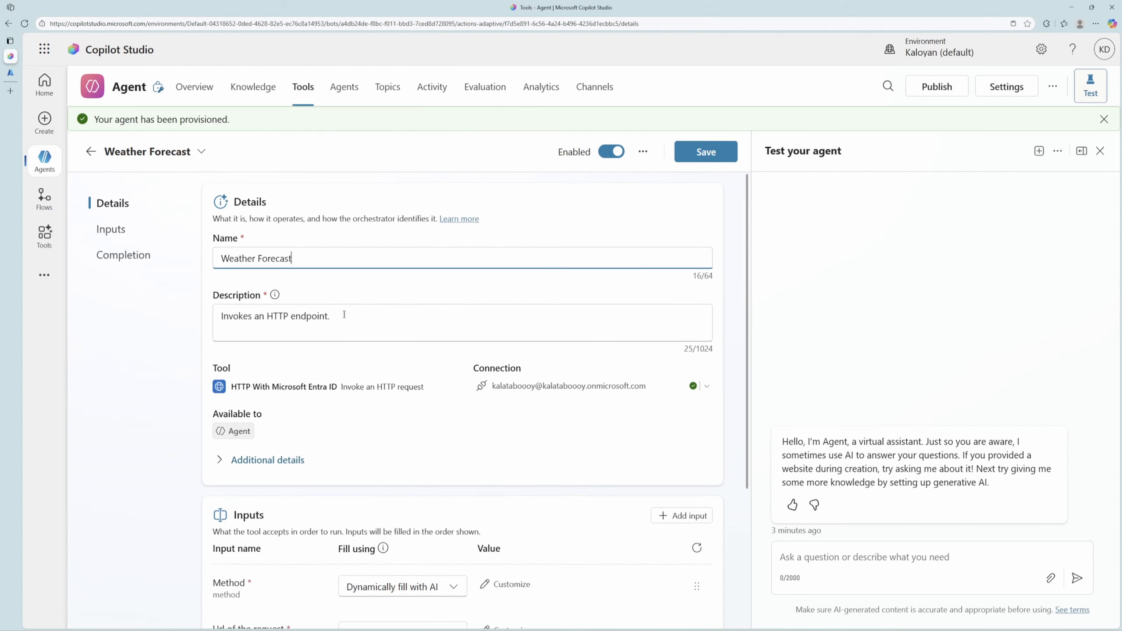
left_click_drag(359, 315, 212, 324)
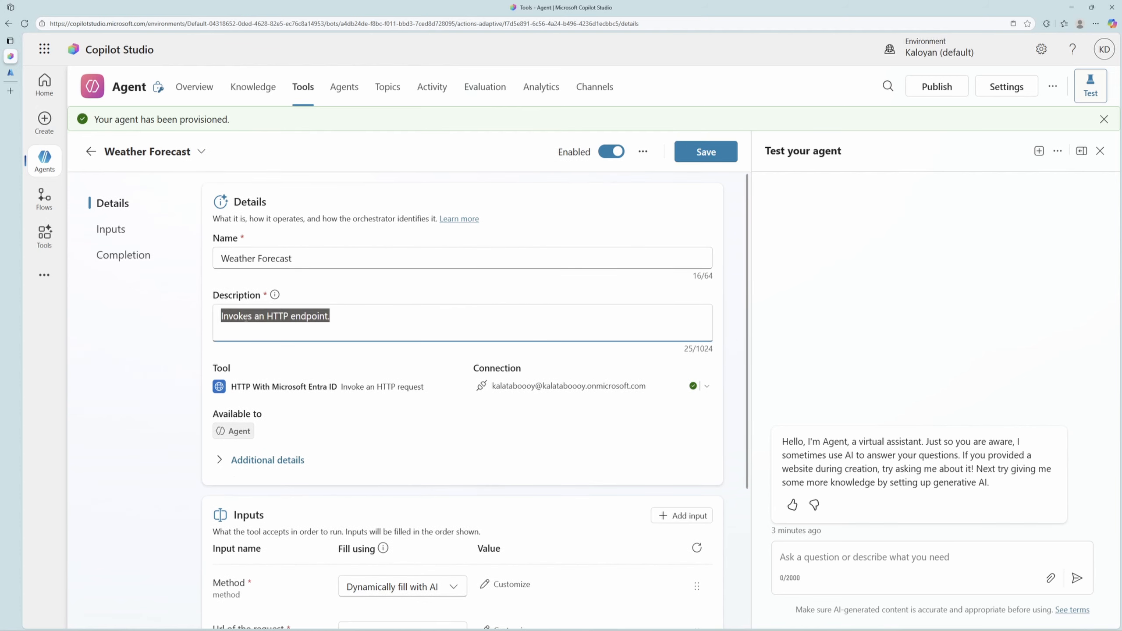
key("ctrl+v")
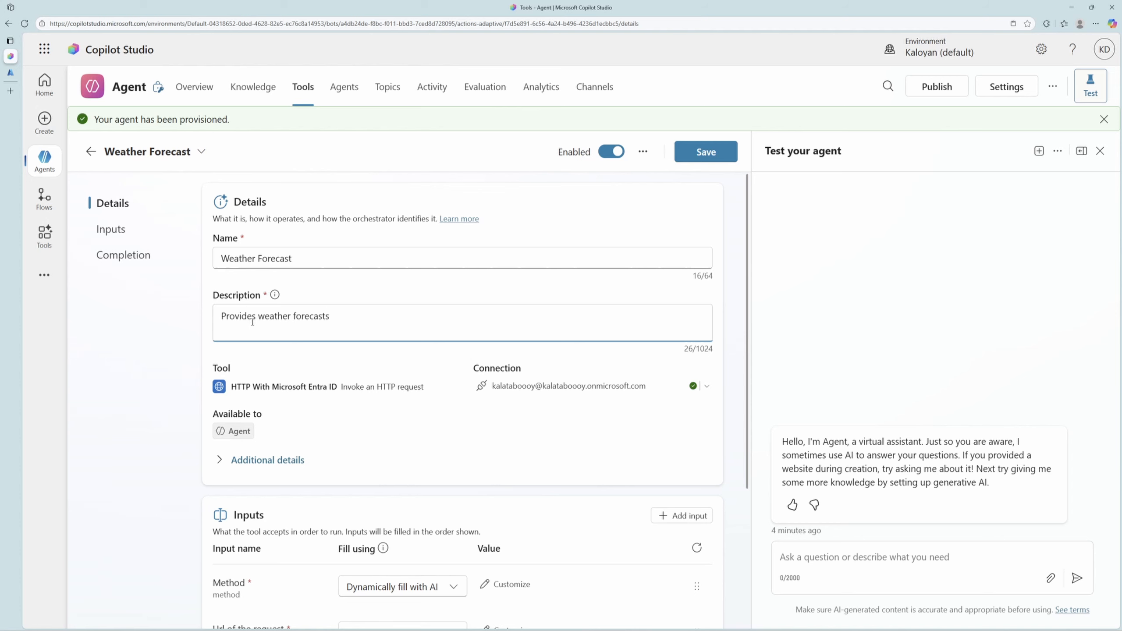
Fill the tool's Method input with the custom value GET.
scroll(398, 377, "down", 3)
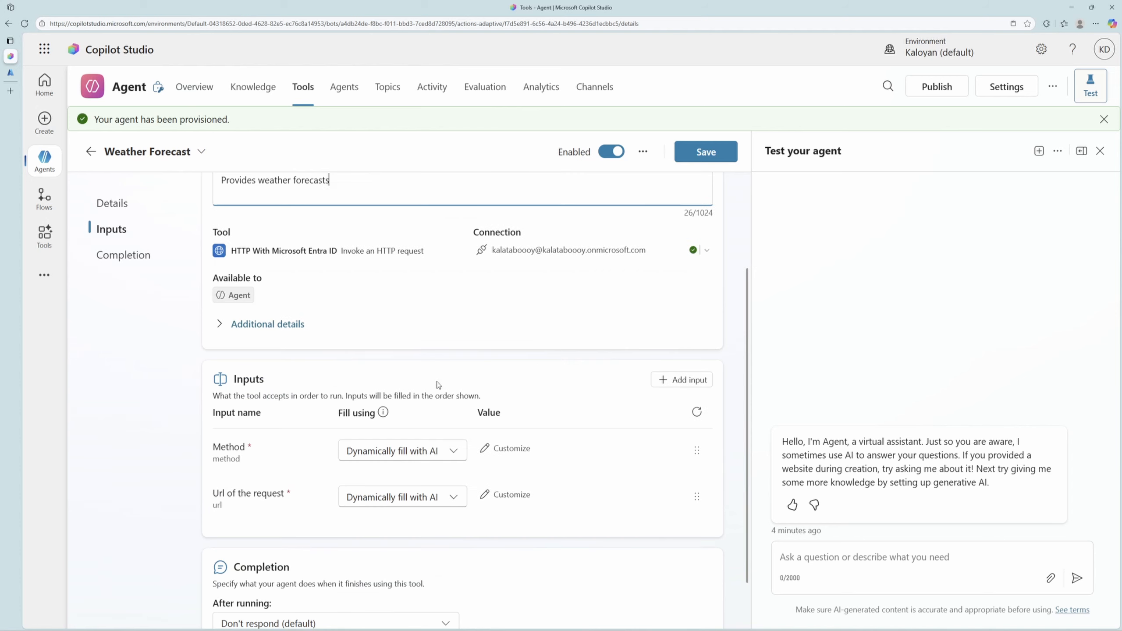
left_click(436, 455)
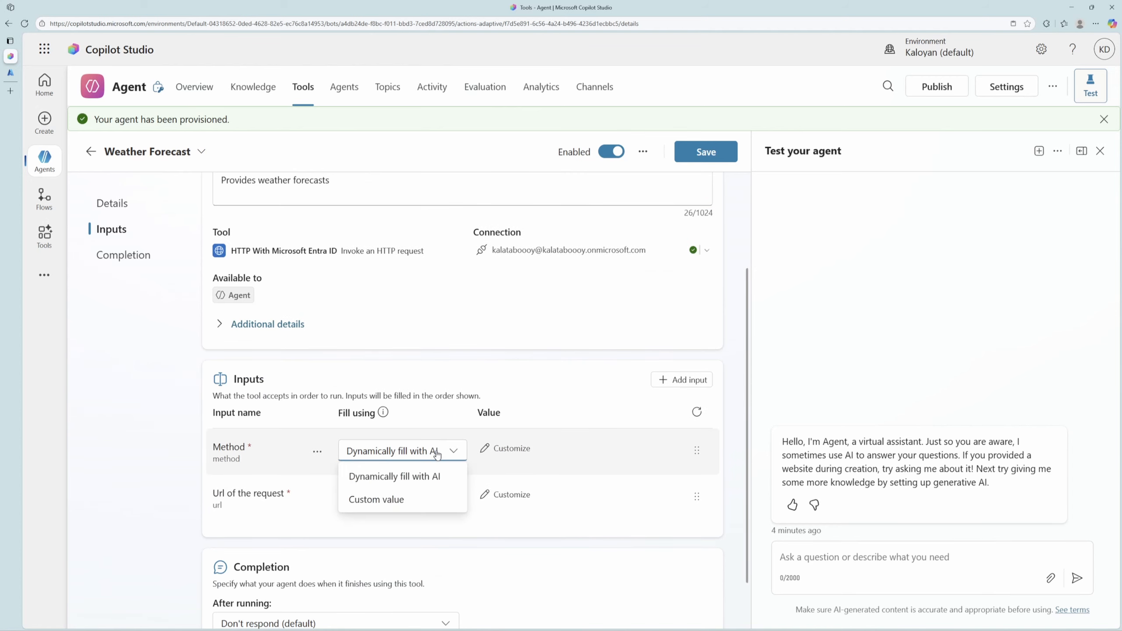
left_click(397, 499)
left_click(538, 446)
left_click(512, 477)
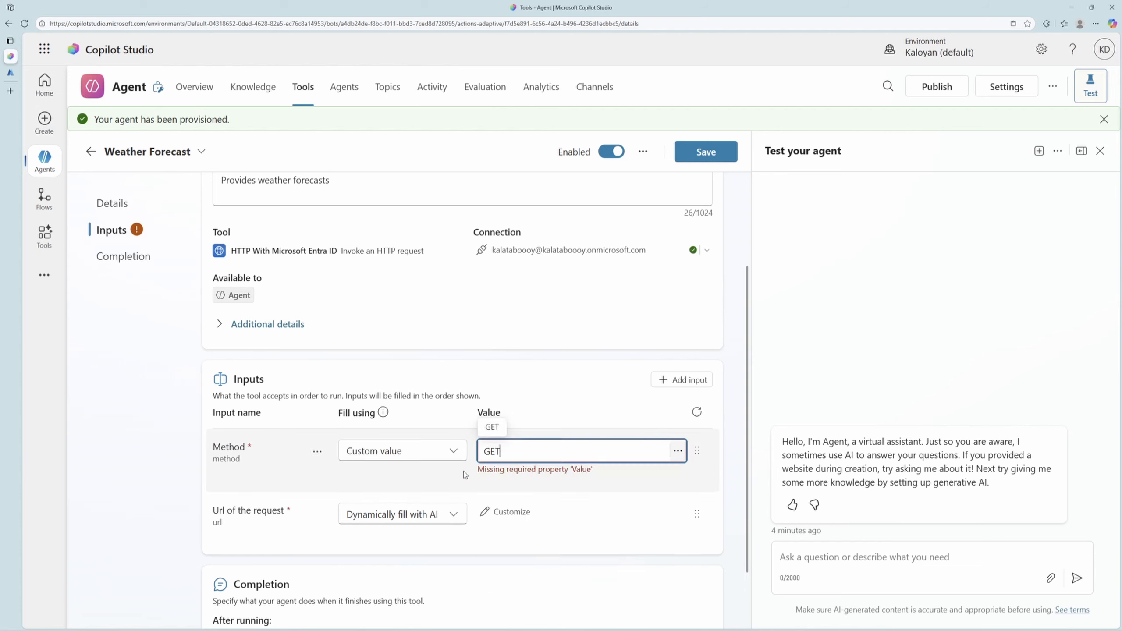
Fill the tool's Url of the request input with the custom value /WeatherForecast and save the tool.
left_click(397, 497)
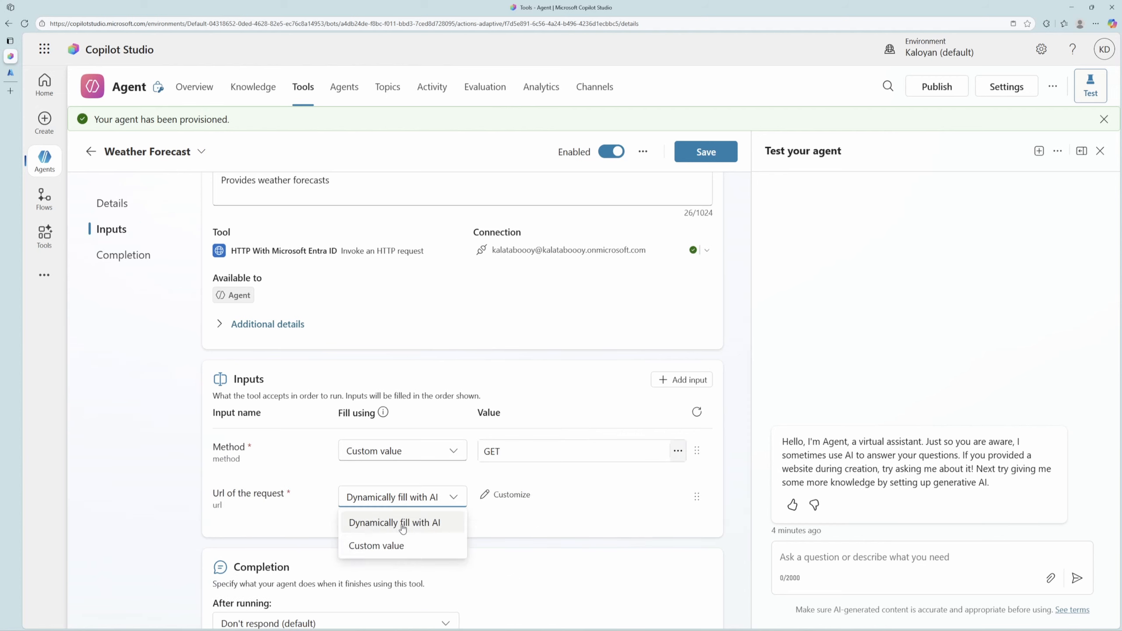
left_click(393, 545)
left_click(539, 497)
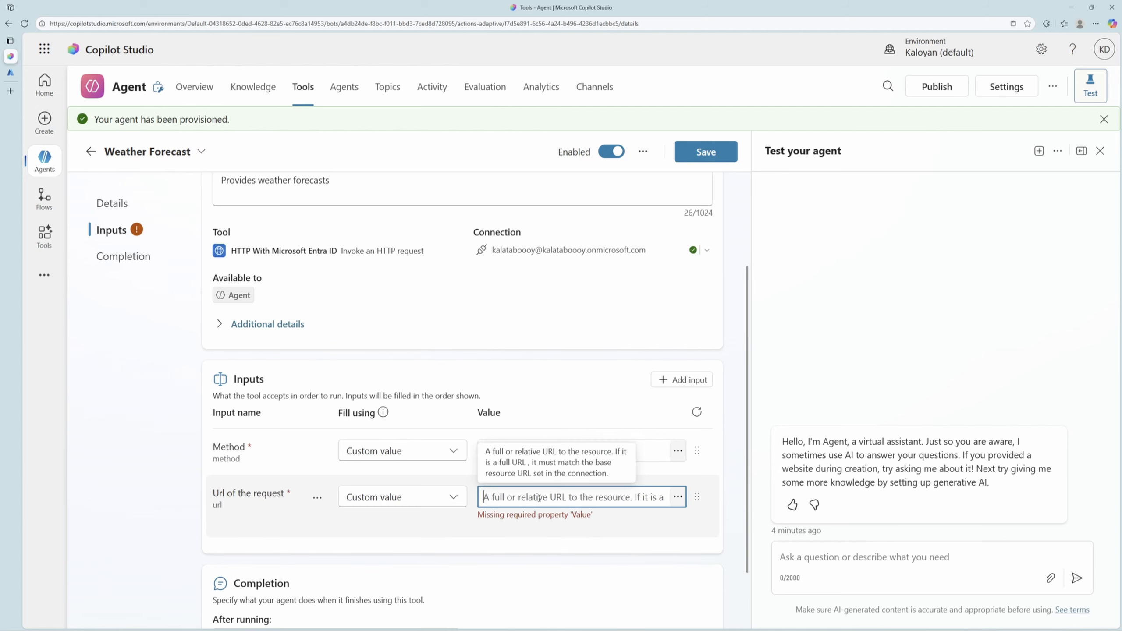
type("/WeatherForecast")
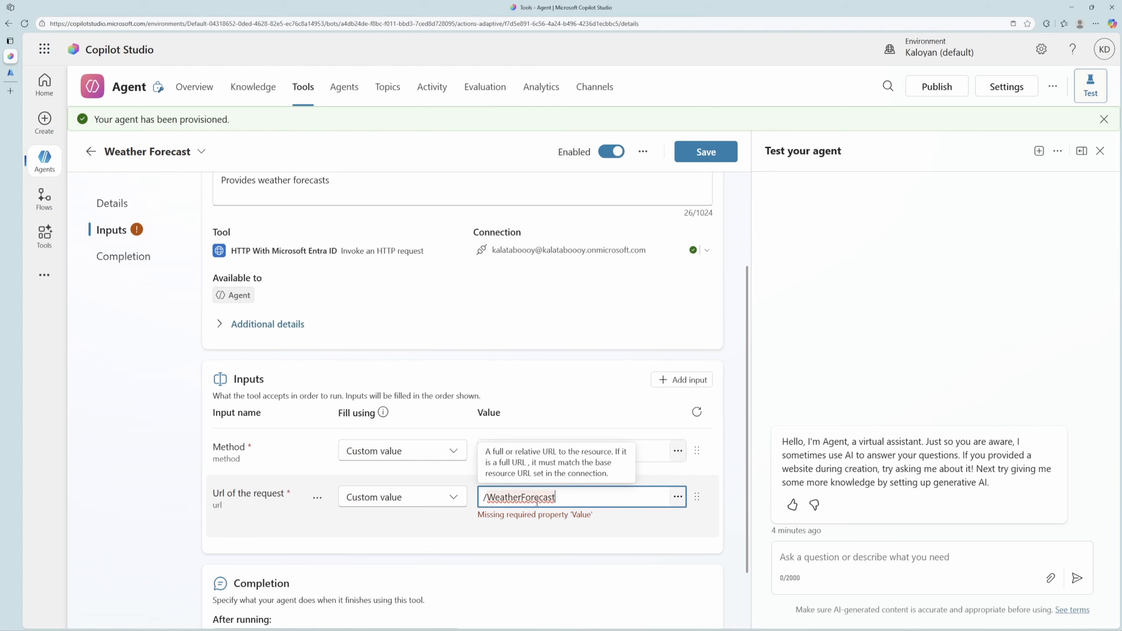
scroll(445, 534, "down", 2)
left_click(706, 152)
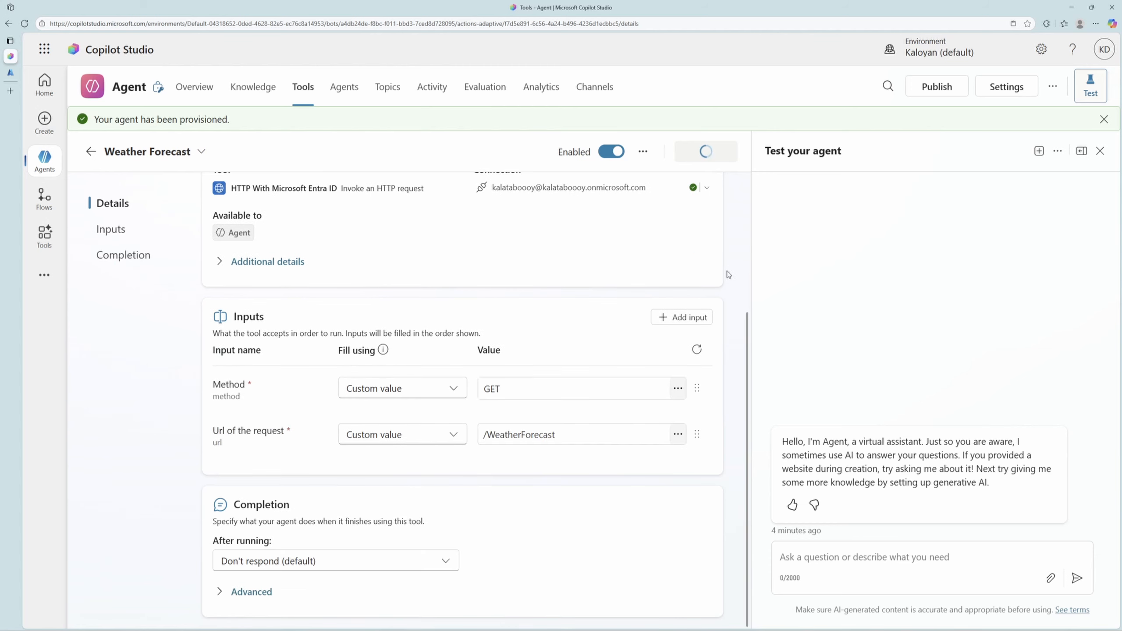
Test the agent with the message "Give me the weather forecast" and allow it to use the HTTP With Microsoft Entra ID connection.
left_click(839, 557)
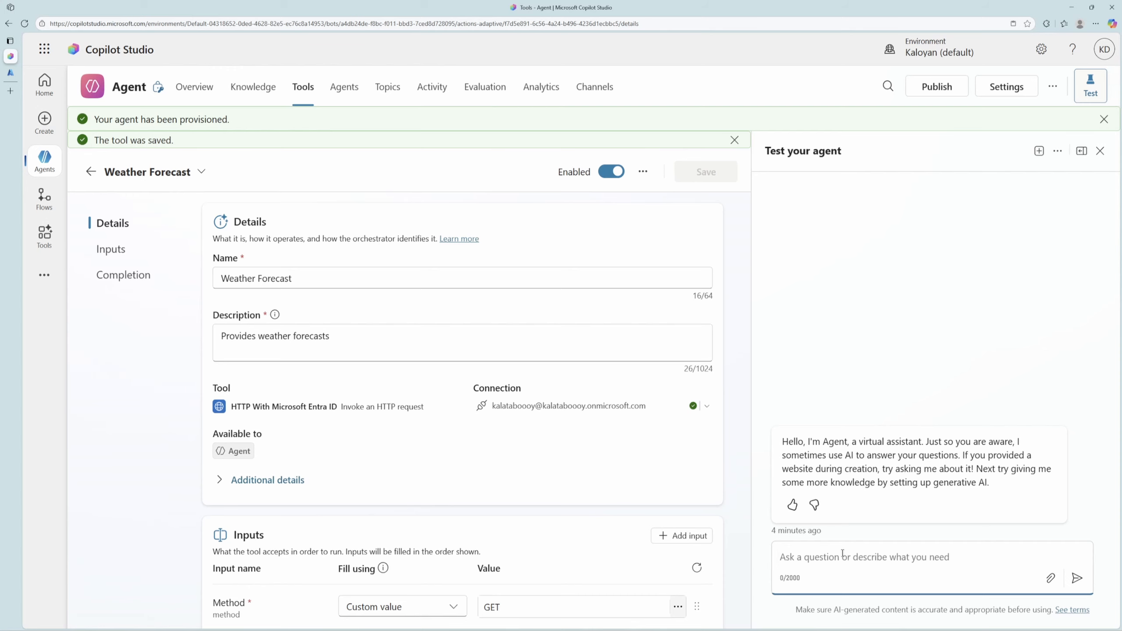
type("Give me the weather forecast")
key("Return")
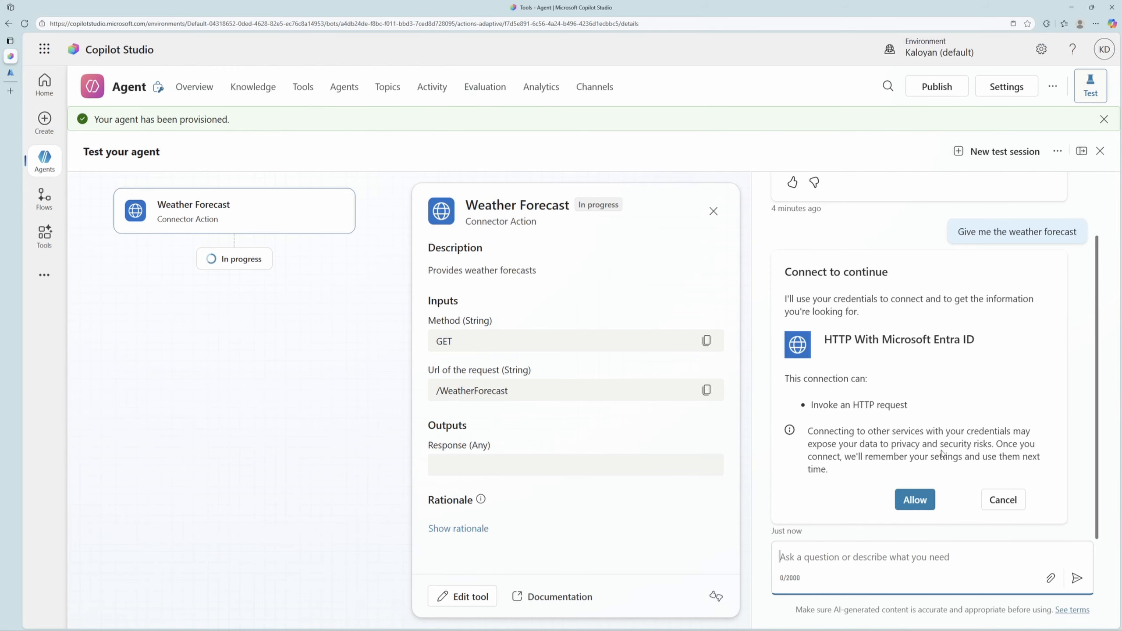
left_click(914, 499)
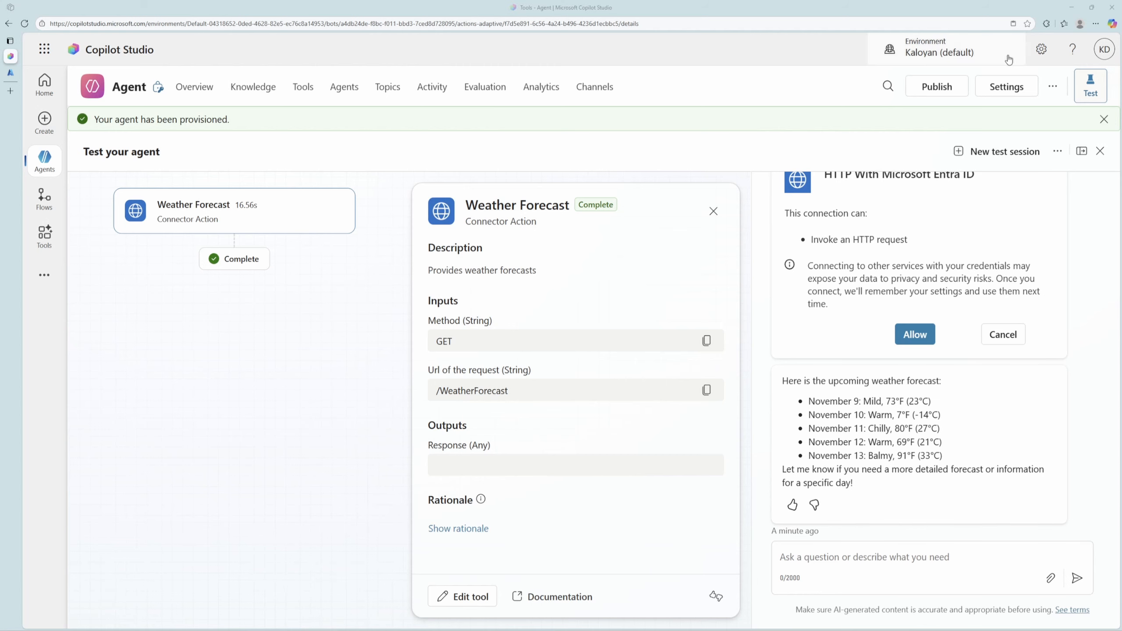
Open the agent's security authentication settings and select the Authenticate manually option.
left_click(1017, 94)
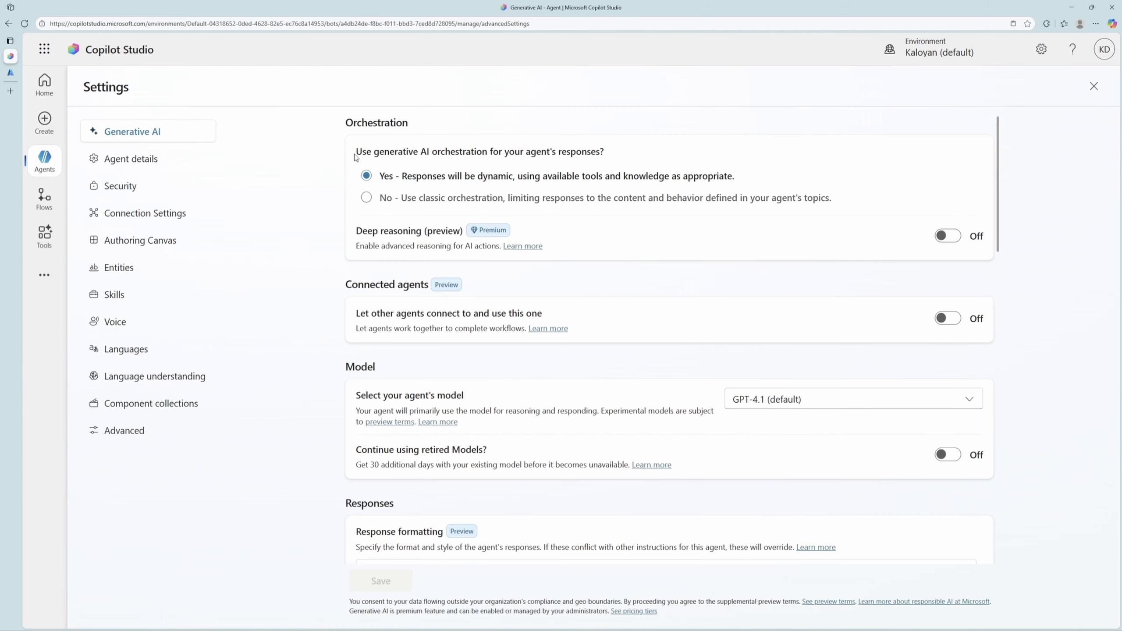
left_click(134, 192)
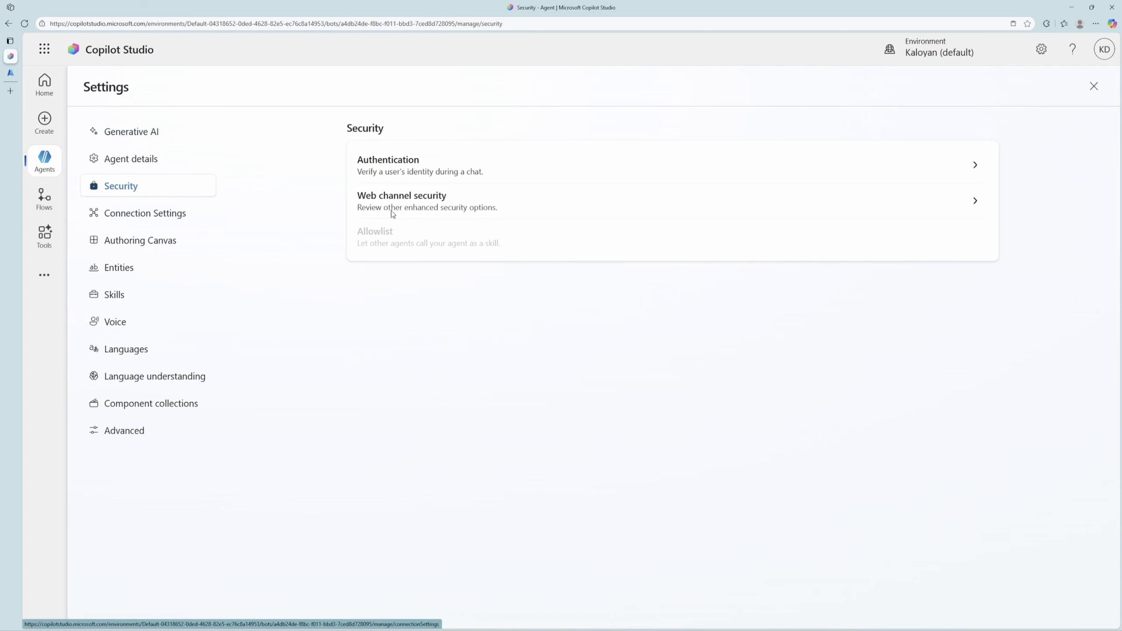
left_click(442, 166)
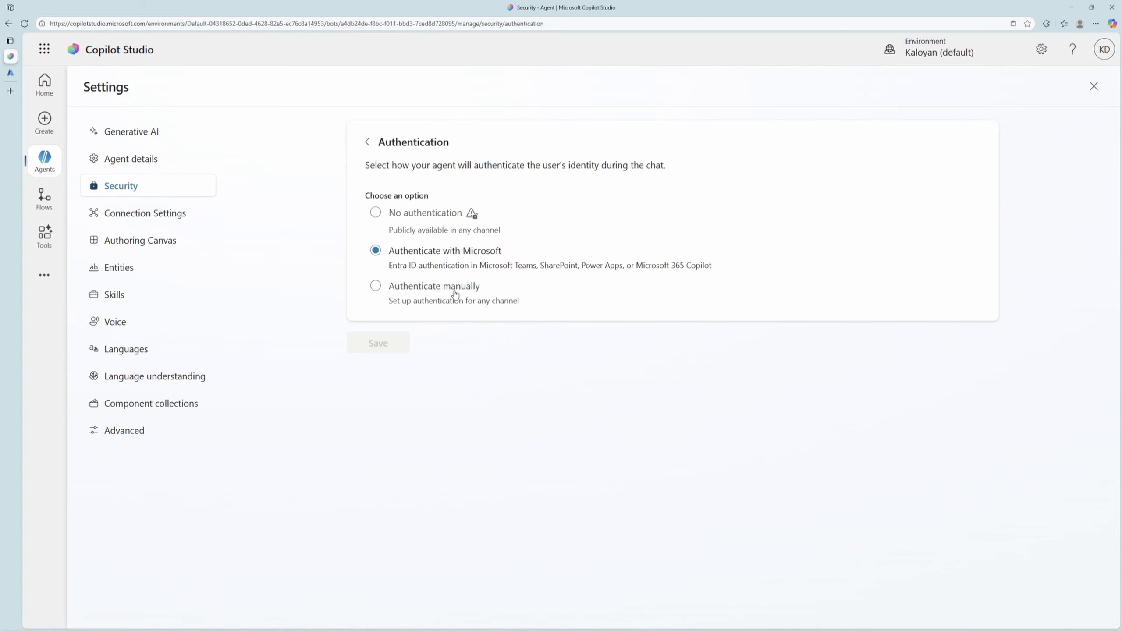
left_click(454, 295)
scroll(524, 341, "down", 3)
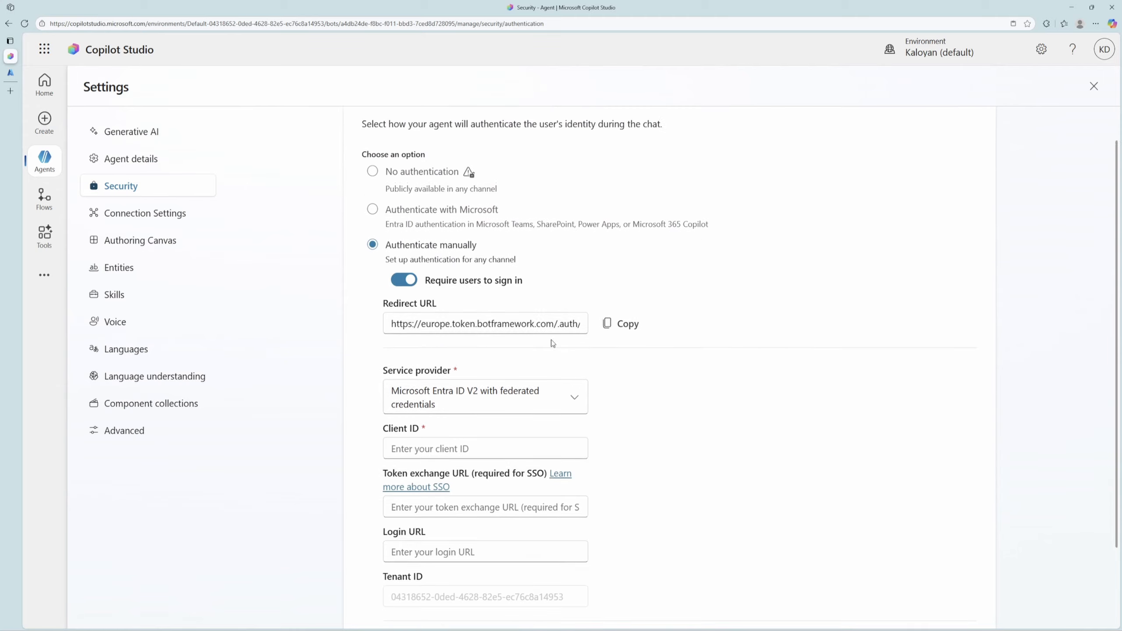
Examine the tenant ID field offered for the Microsoft Entra ID V2 with federated credentials service provider.
left_click(530, 291)
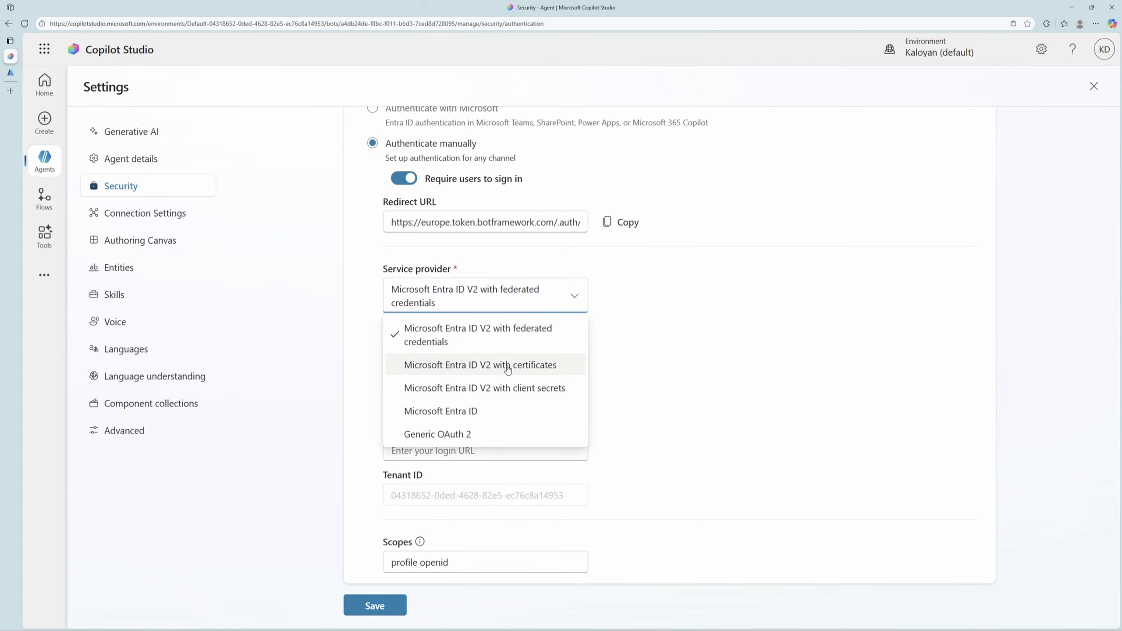
left_click(532, 341)
left_click_drag(576, 494, 390, 502)
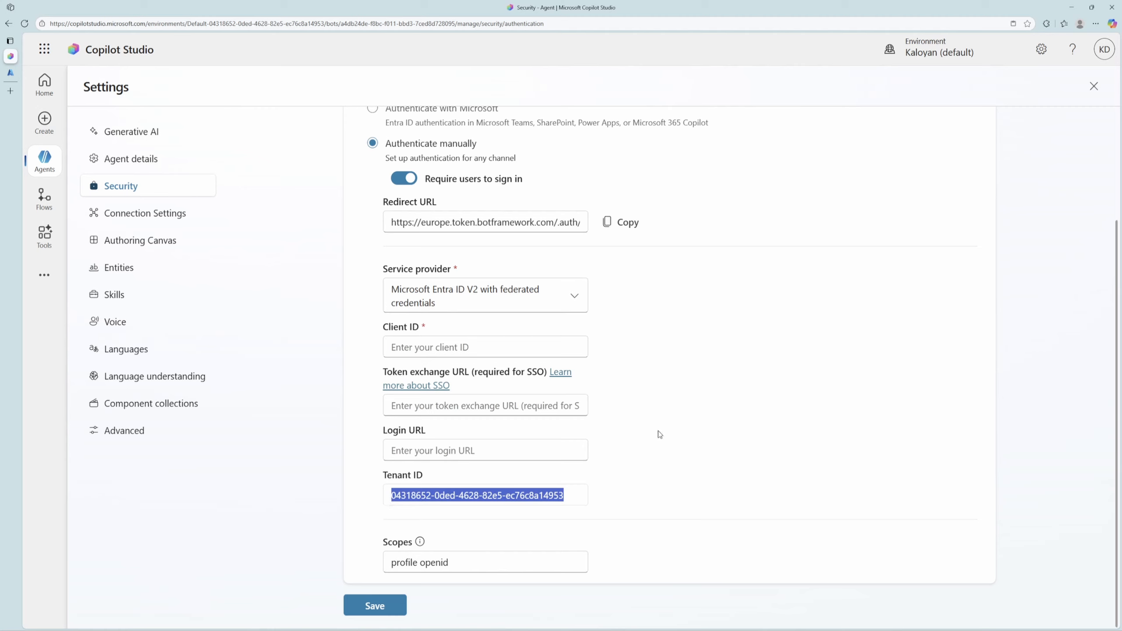
left_click_drag(571, 493, 382, 501)
Switch the service provider through Entra ID V2 with certificates, V2 with client secrets and Microsoft Entra ID to compare their tenant ID fields.
left_click(486, 369)
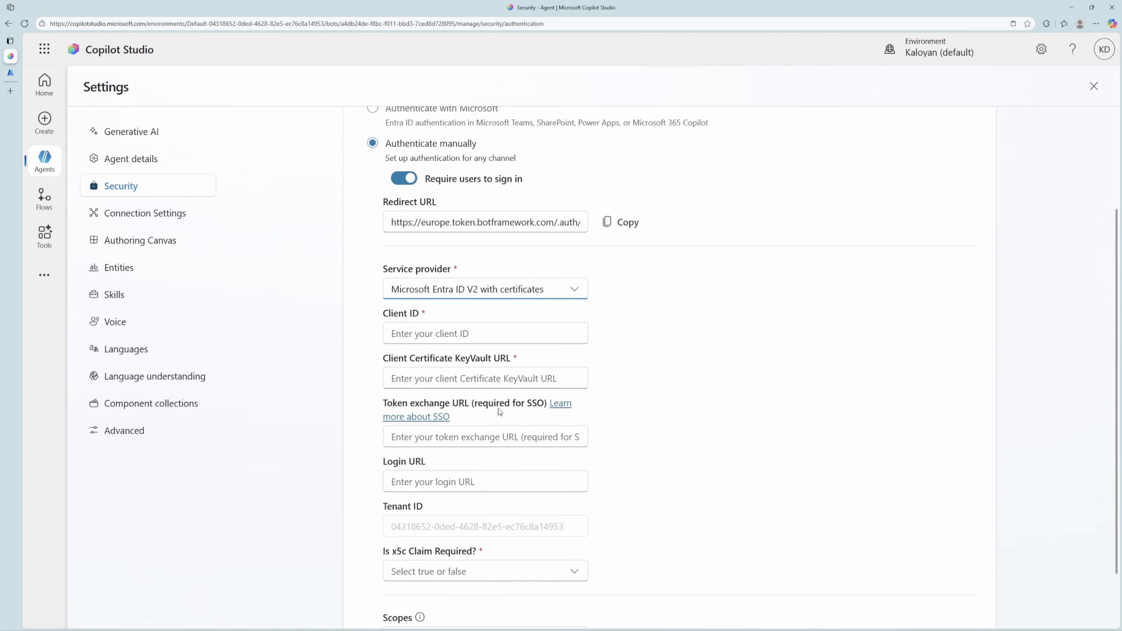
left_click(523, 294)
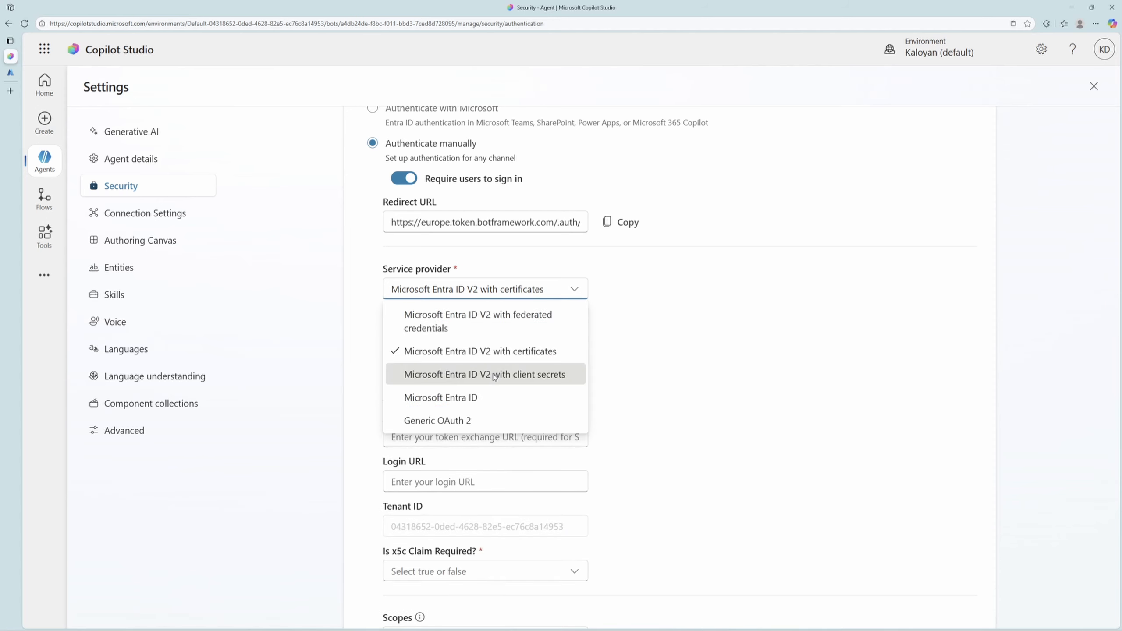
left_click(507, 375)
left_click(524, 303)
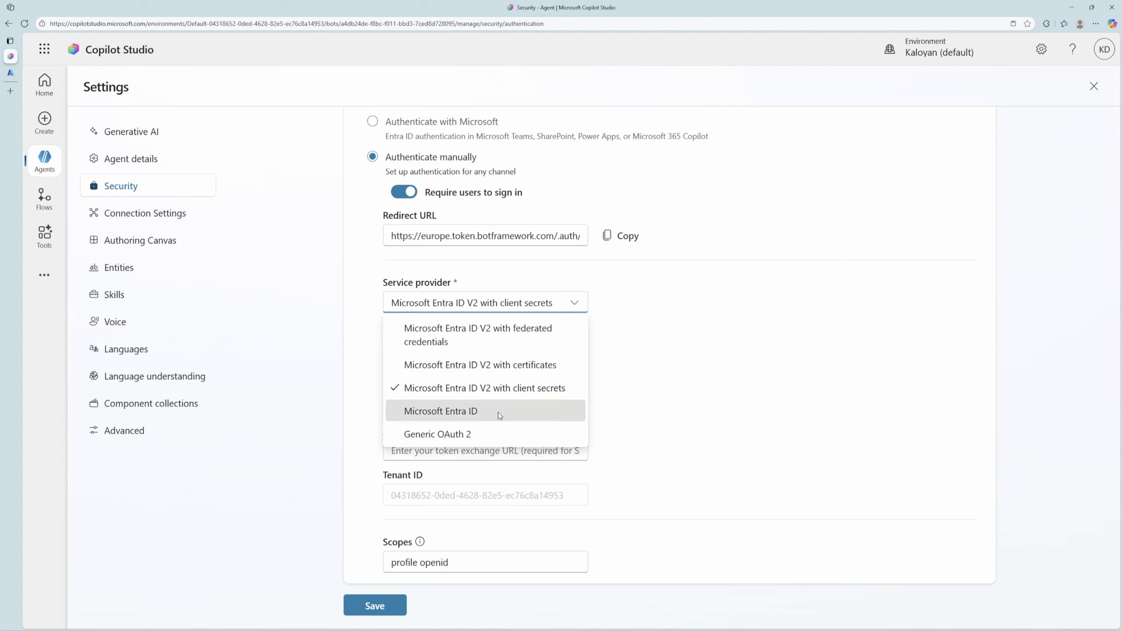
left_click(505, 423)
triple_click(562, 512)
left_click(668, 469)
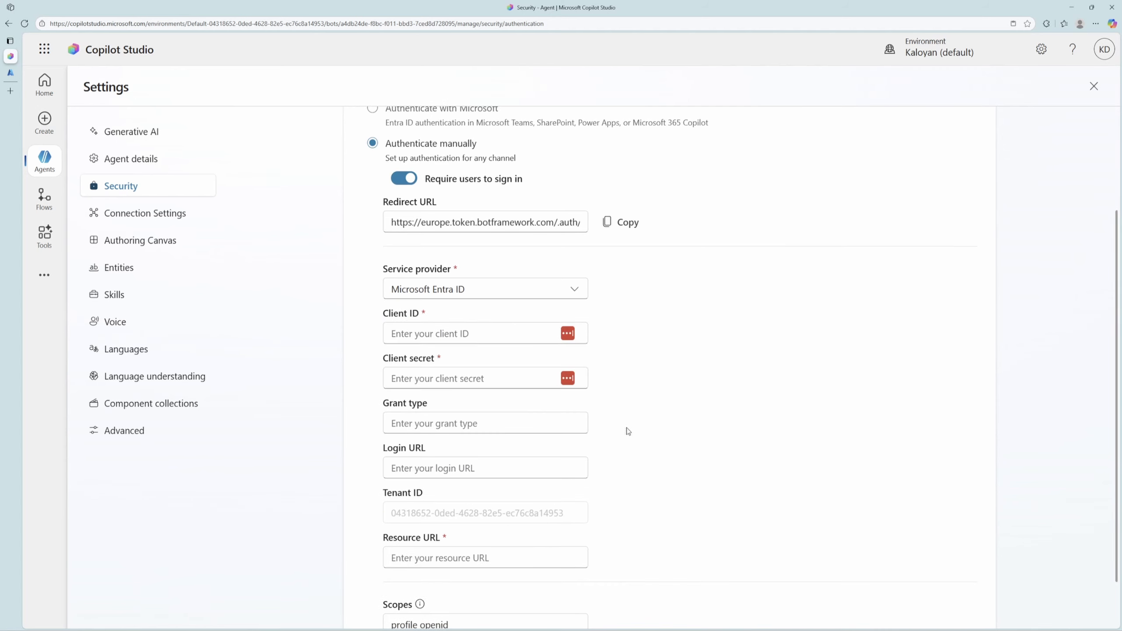
scroll(629, 413, "up", 3)
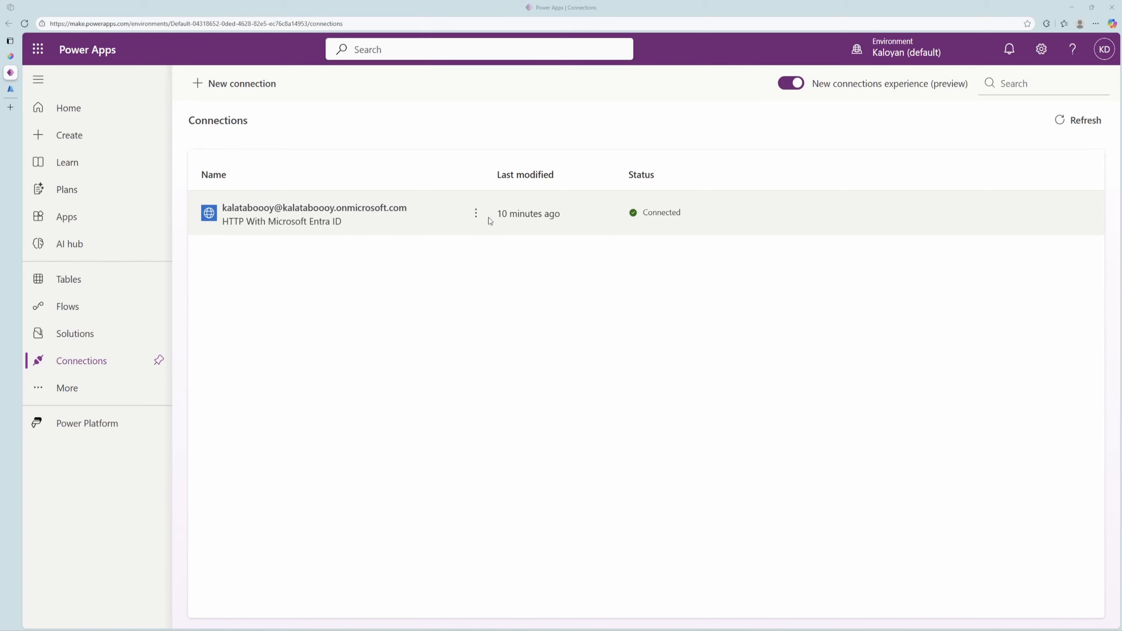
Open the HTTP With Microsoft Entra ID connection for editing in Power Apps and examine its Base Resource URL and Application ID URI.
left_click(475, 213)
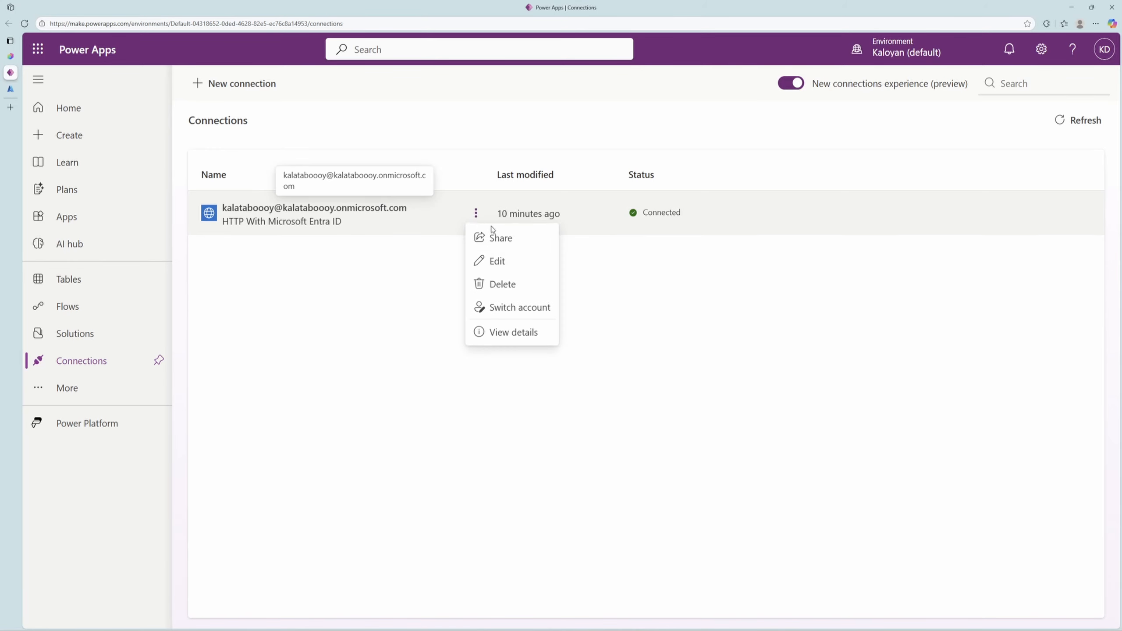
left_click(511, 265)
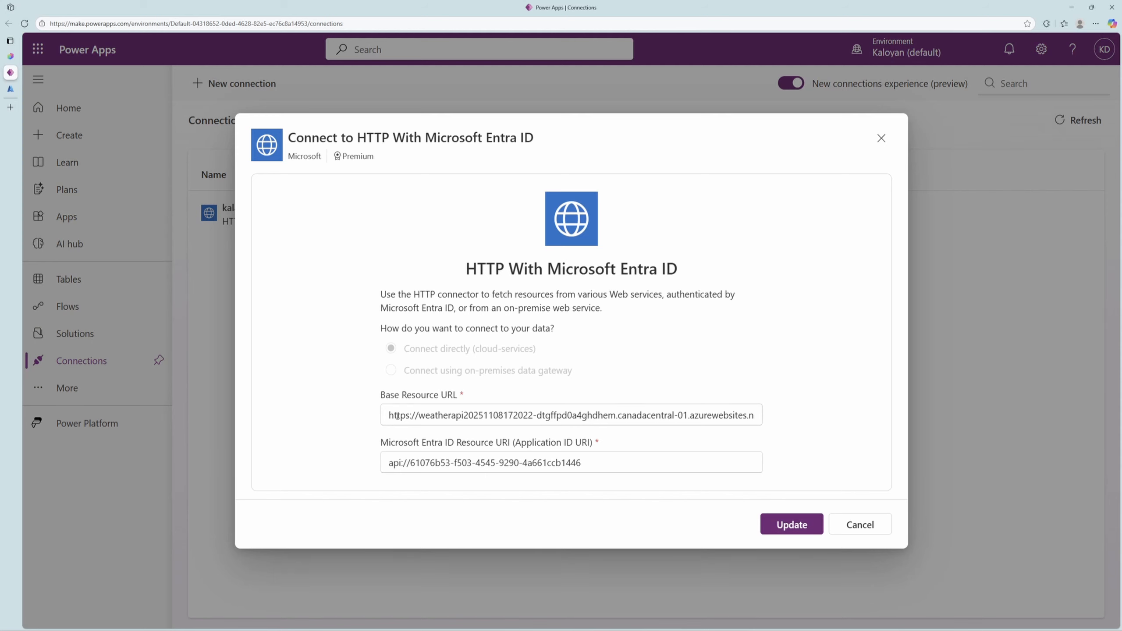
left_click_drag(390, 416, 773, 396)
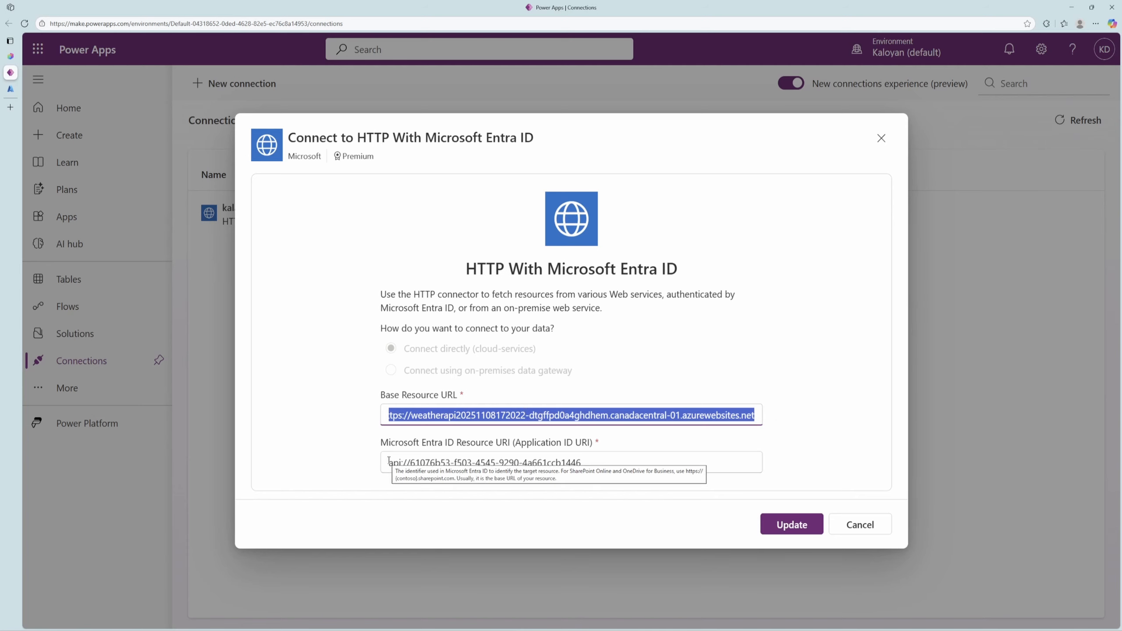
left_click_drag(388, 462, 582, 460)
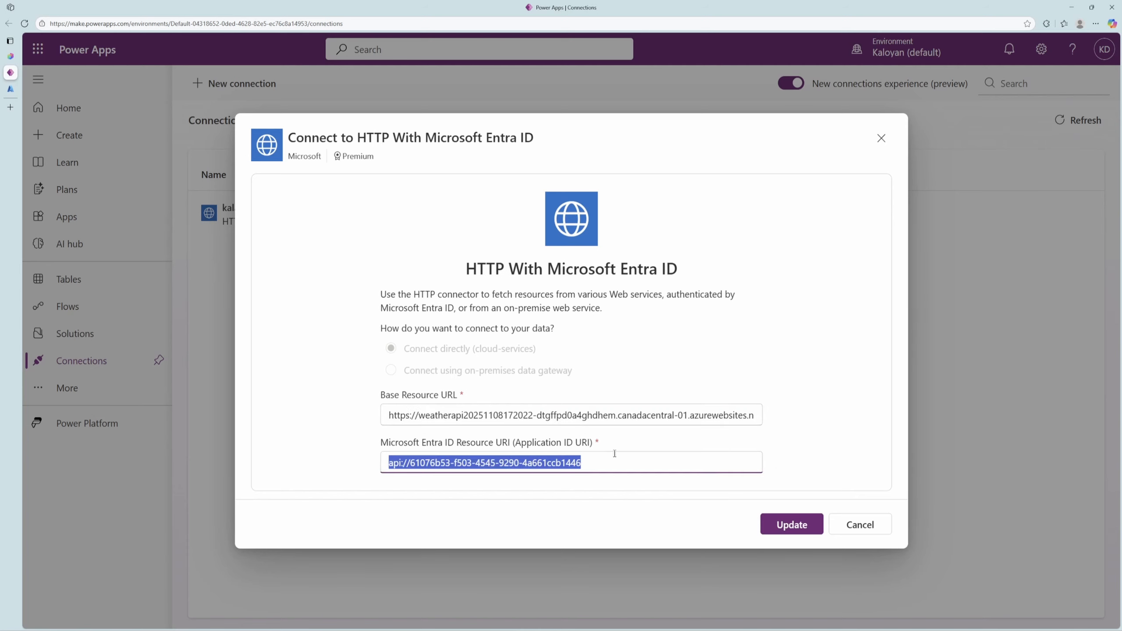
Switch to the Azure portal, copy the weatherapi registration's Application ID URI and check its directory (tenant) ID on the overview.
left_click(6, 90)
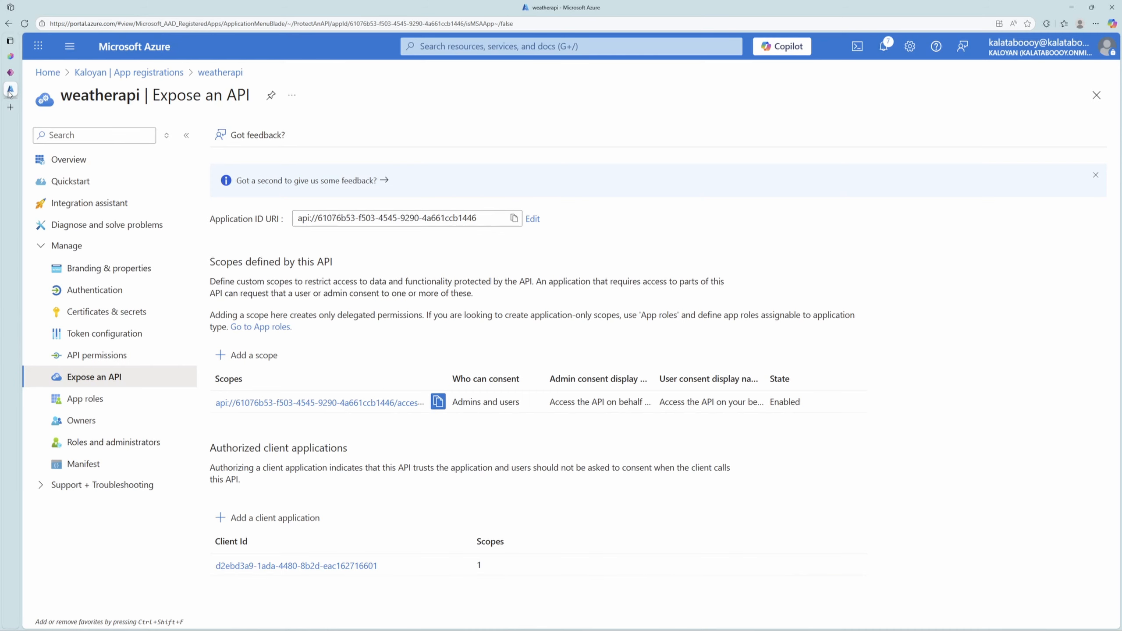
left_click(513, 218)
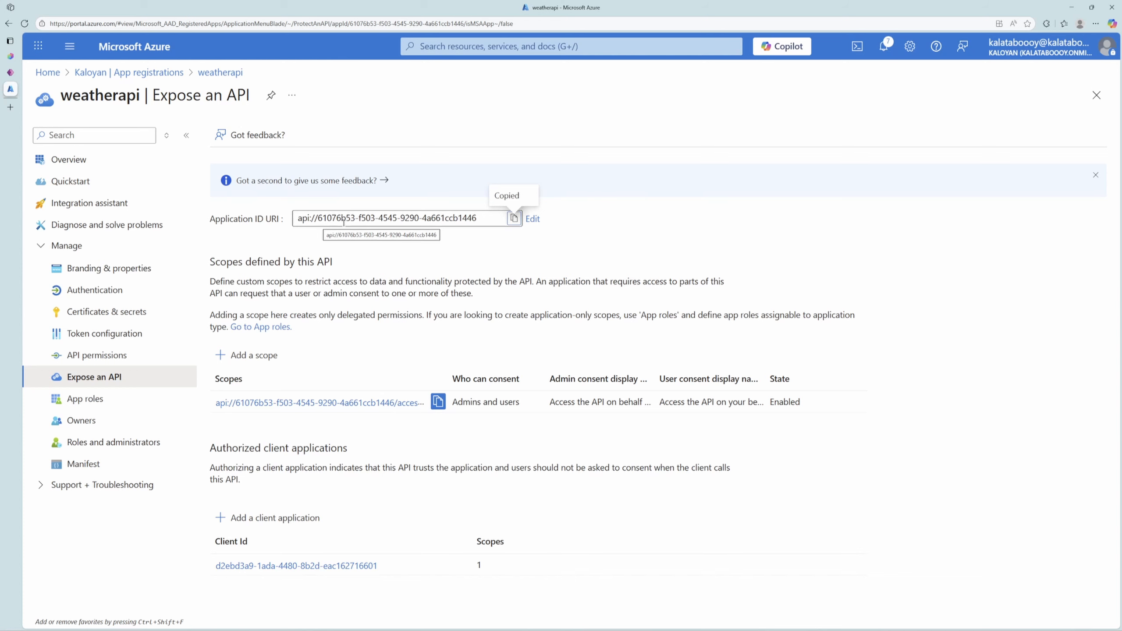
left_click(111, 160)
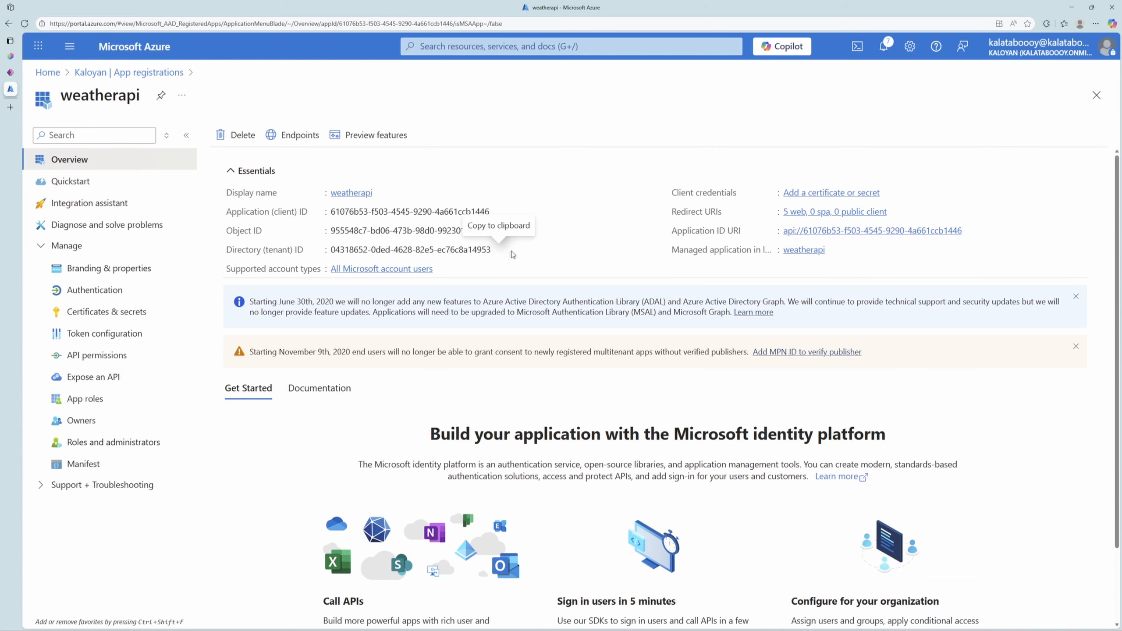
left_click(497, 250)
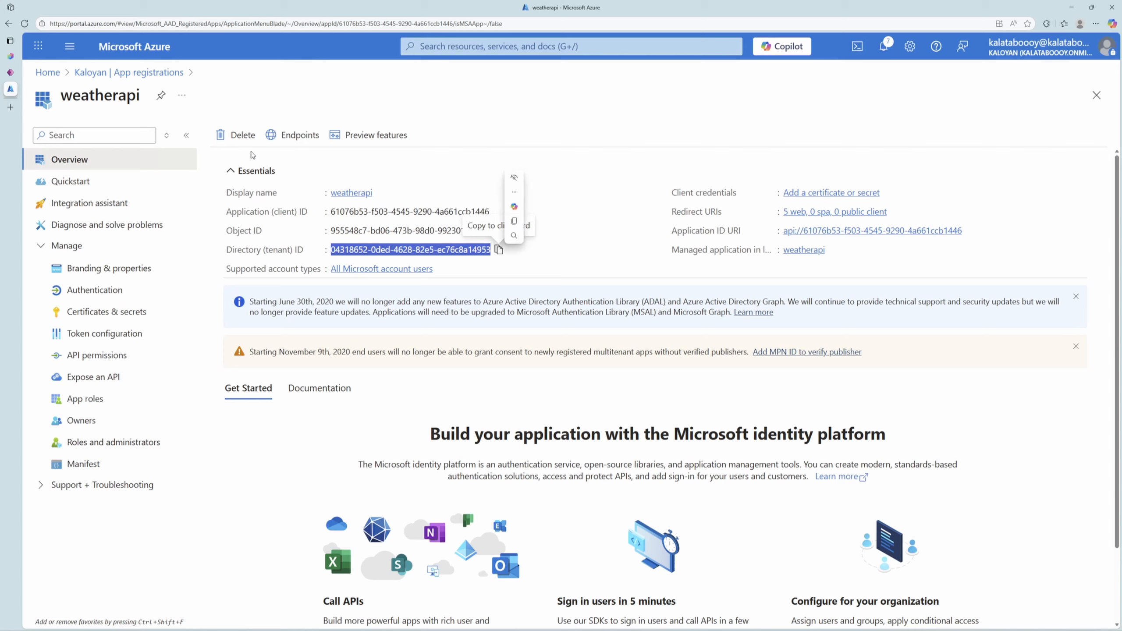
Return to the Power Apps connection dialog and examine the Microsoft Entra ID Resource URI and the connector name.
left_click(26, 71)
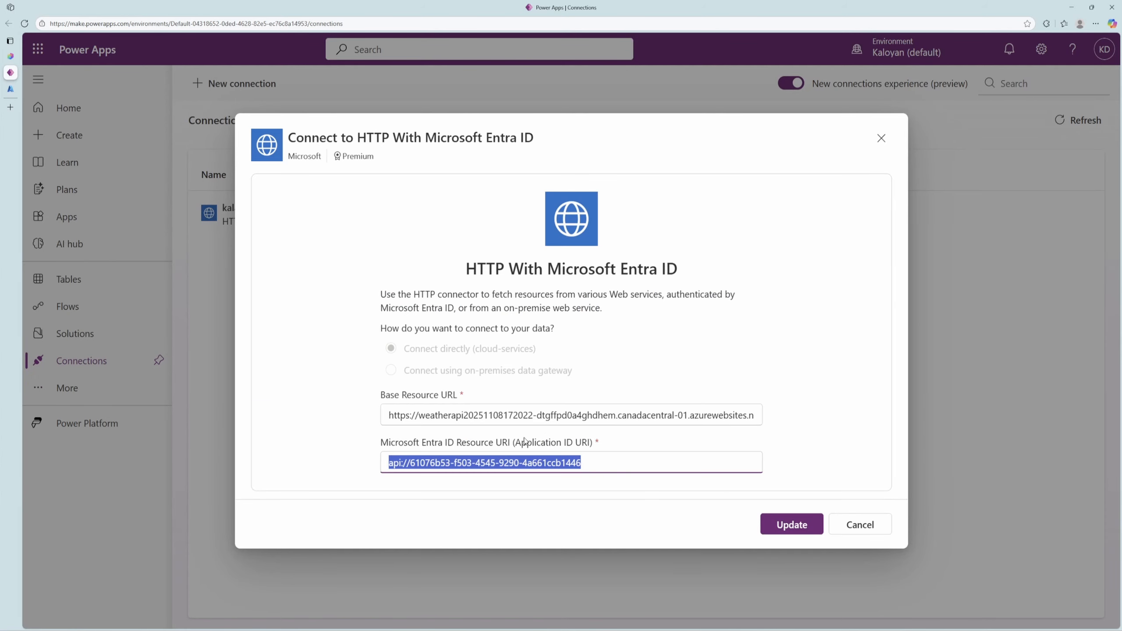
left_click_drag(579, 453, 381, 453)
left_click(629, 463)
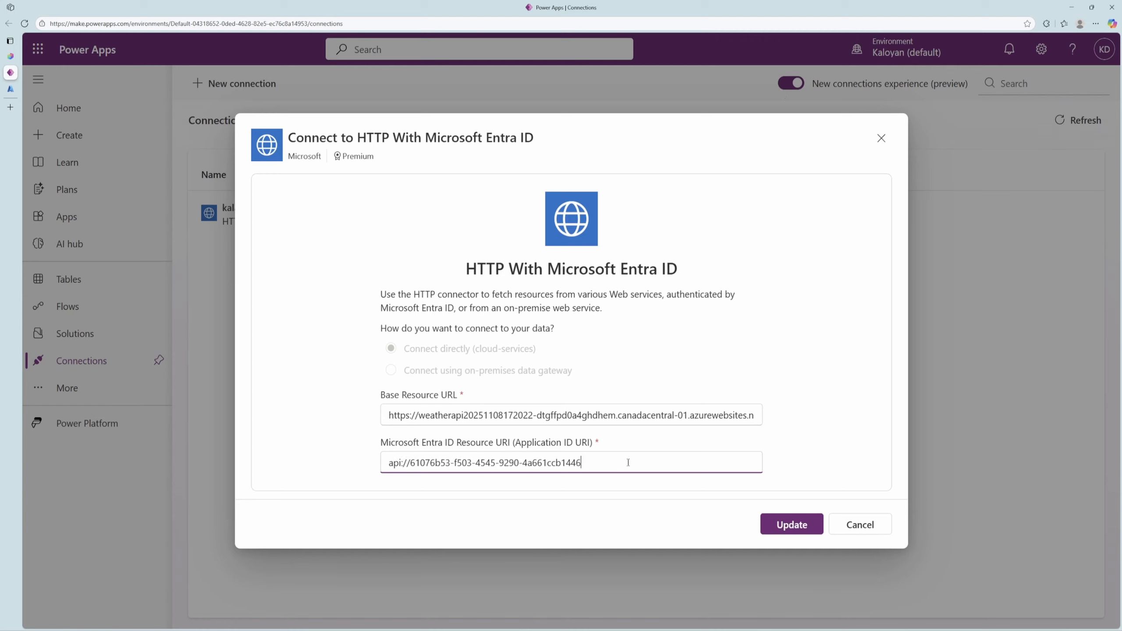
left_click_drag(681, 273, 481, 276)
left_click(461, 277)
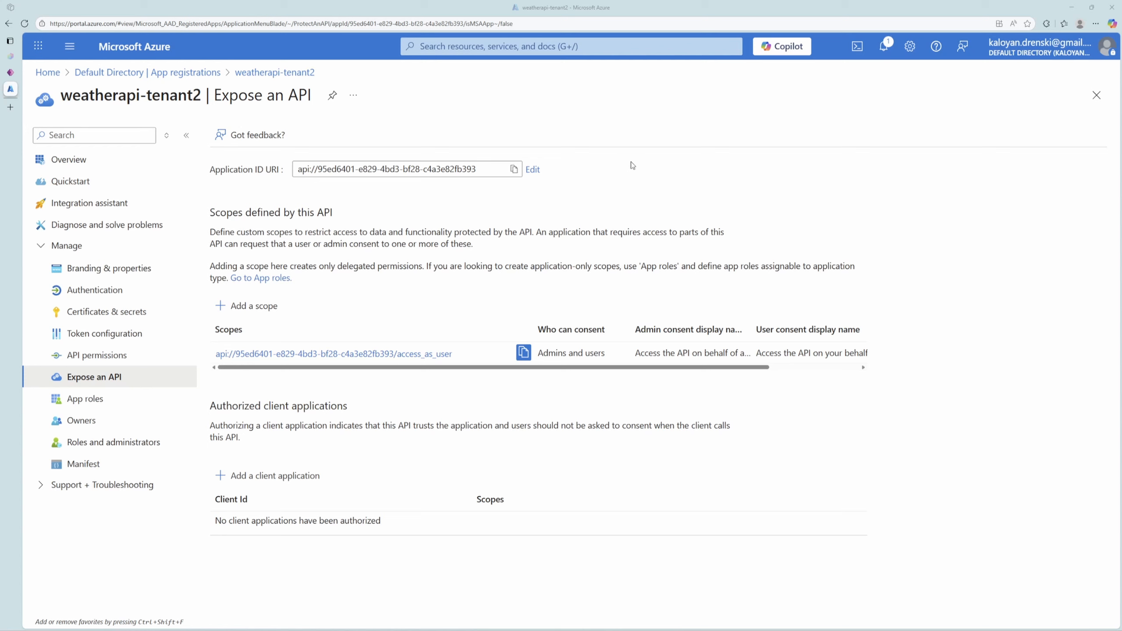
Authorize client application d2ebd3a9-1ada-4480-8b2d-eac162716601 for the access_as_user scope of the weatherapi-tenant2 registration.
left_click(274, 476)
key("ctrl+v")
left_click(759, 184)
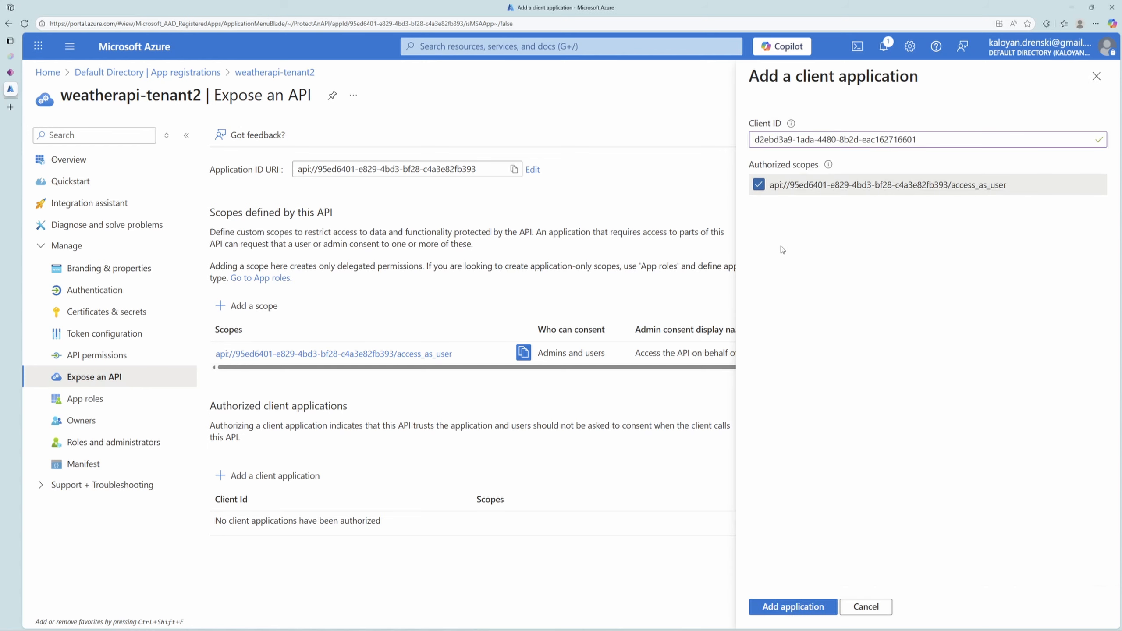
left_click(793, 606)
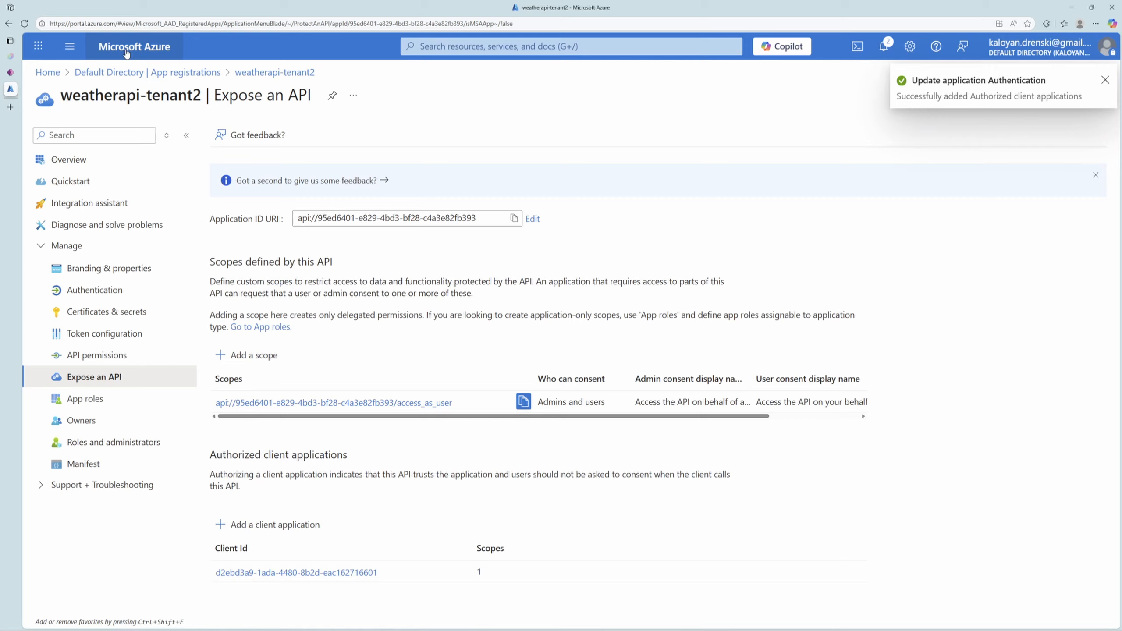
Edit the HTTP With Microsoft Entra ID connection in Power Apps, setting its Resource URI to weatherapi-tenant2's Application ID URI, api://95ed6401-e829-4bd3-bf28-c4a3e82fb393.
left_click(10, 71)
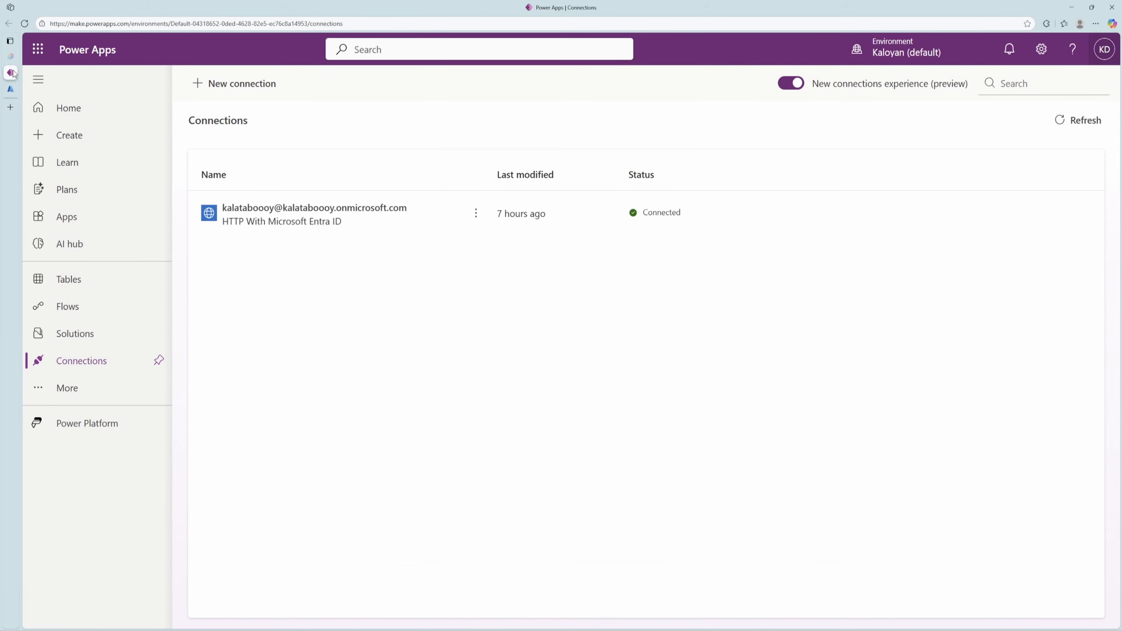
left_click(477, 215)
left_click(509, 263)
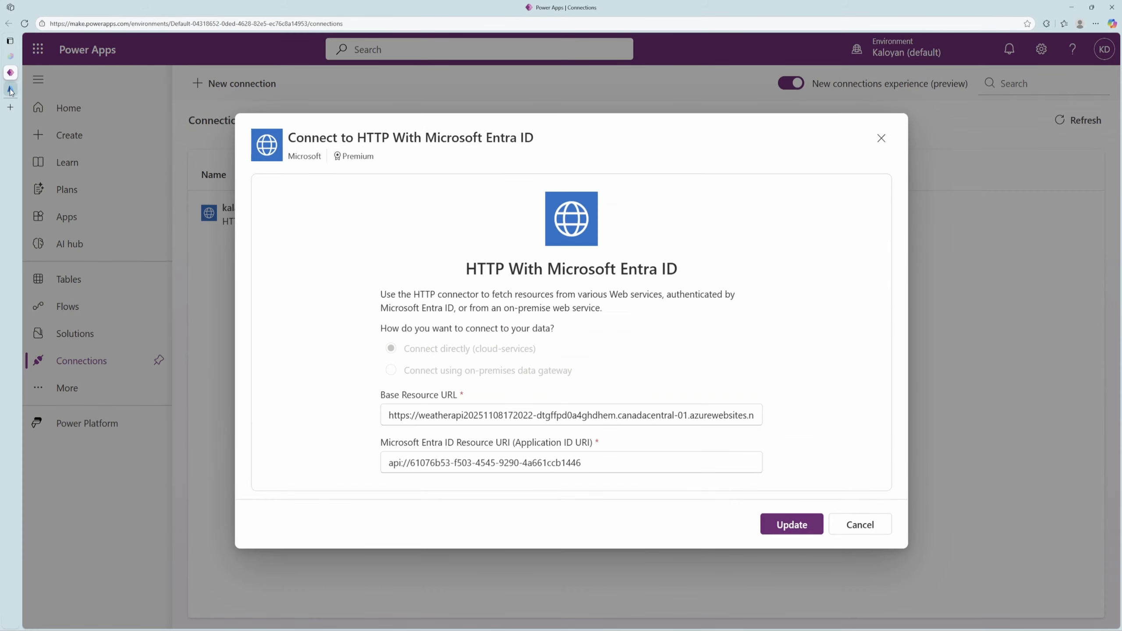
left_click(17, 89)
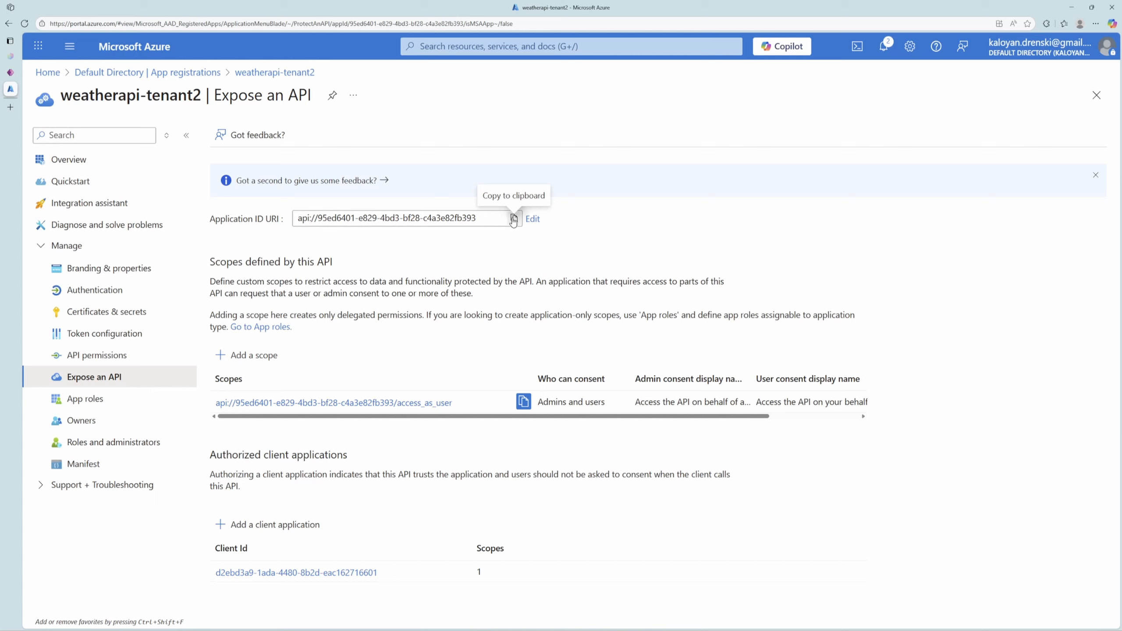
left_click(514, 218)
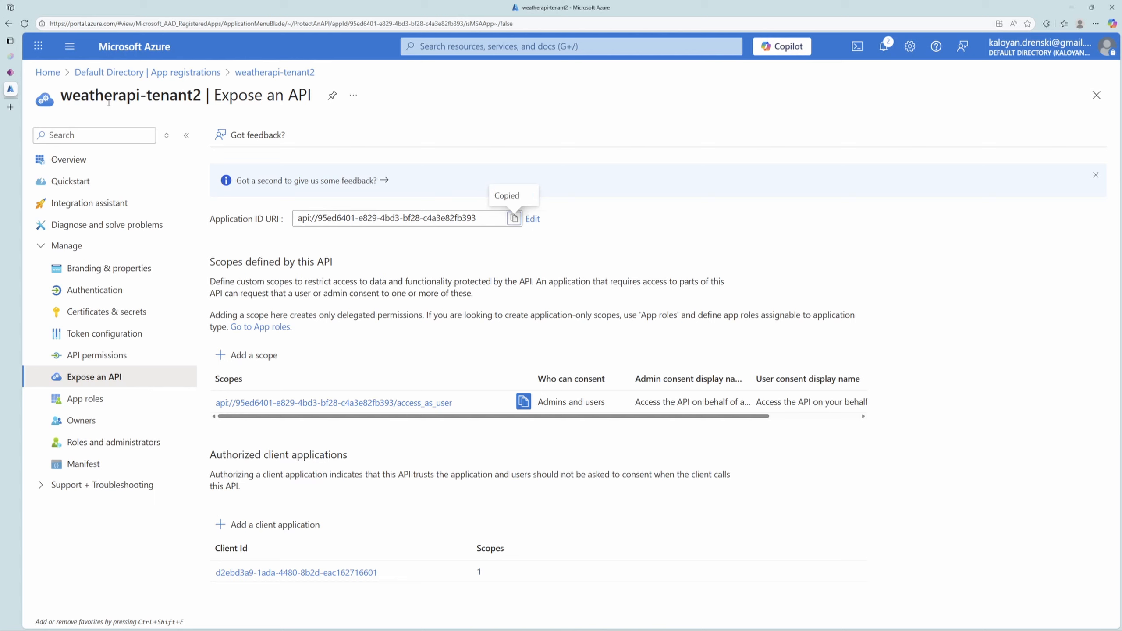
left_click(18, 72)
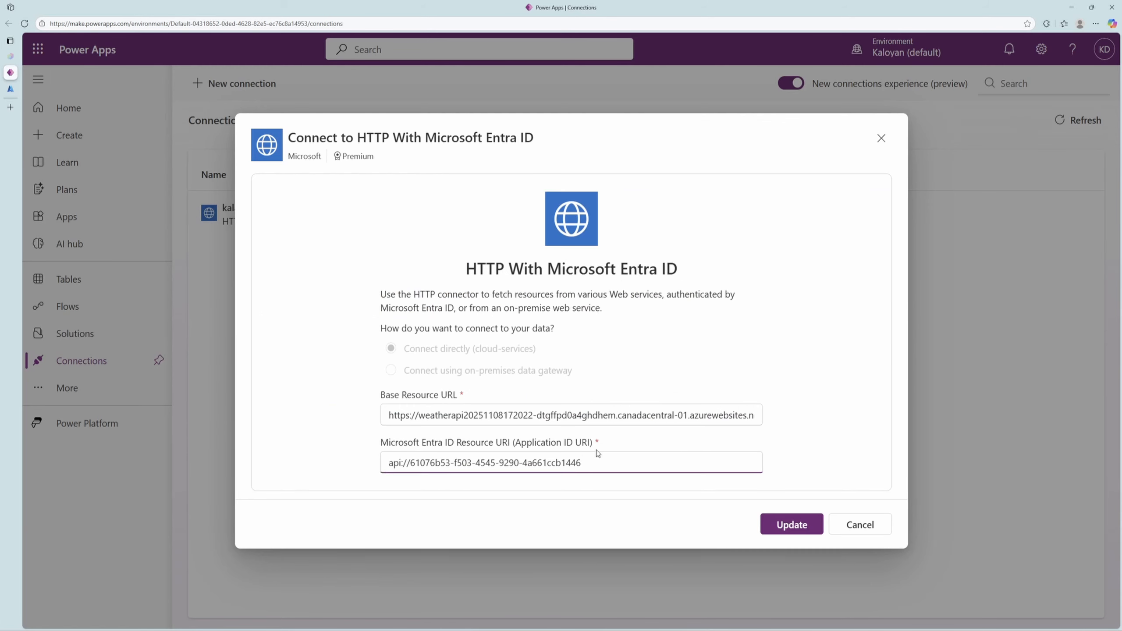
key("ctrl+a")
key("ctrl+v")
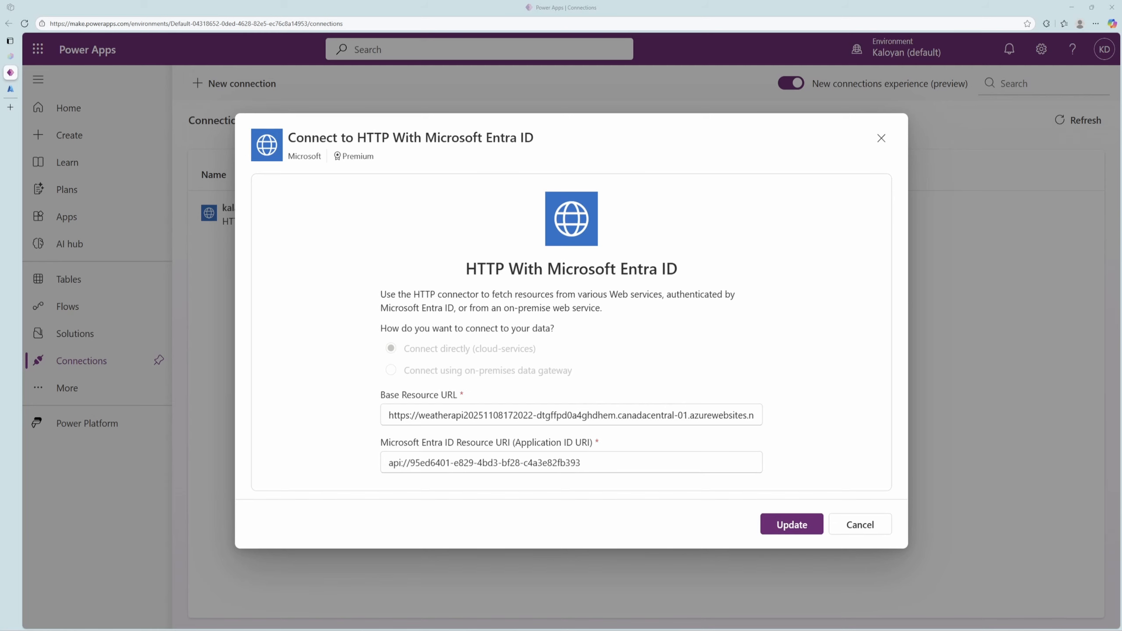
left_click(17, 89)
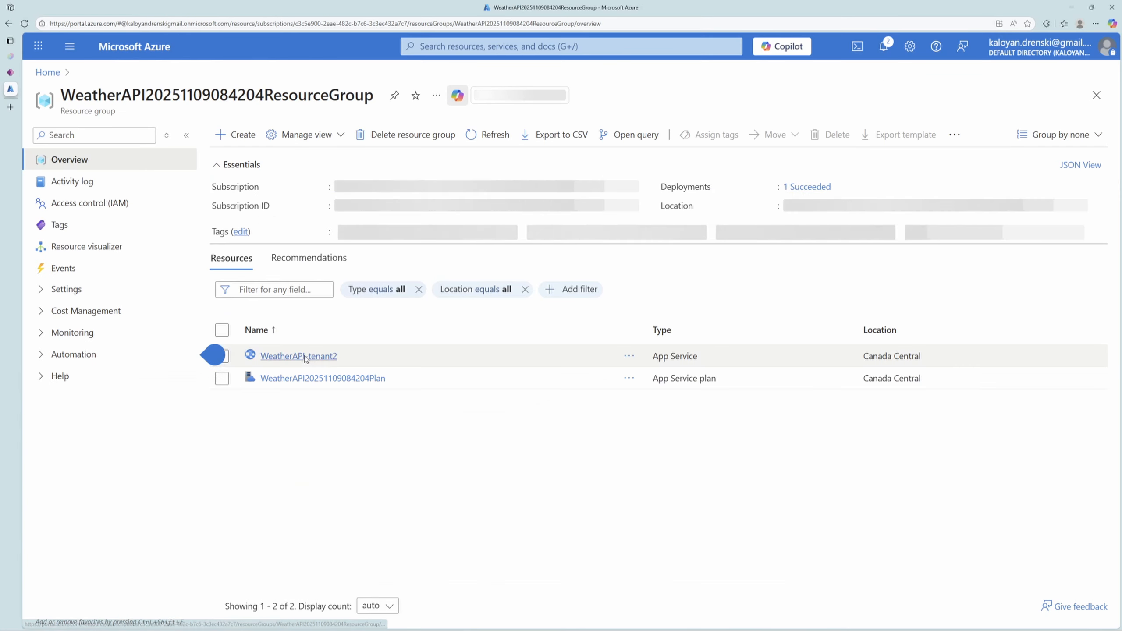
left_click(305, 358)
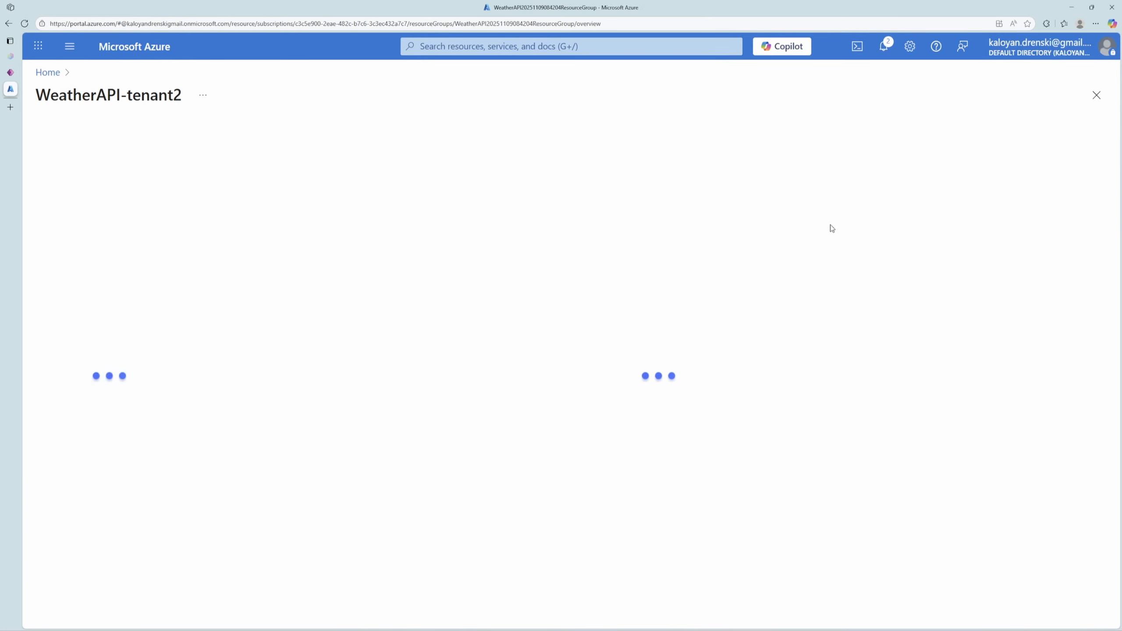
left_click(1073, 187)
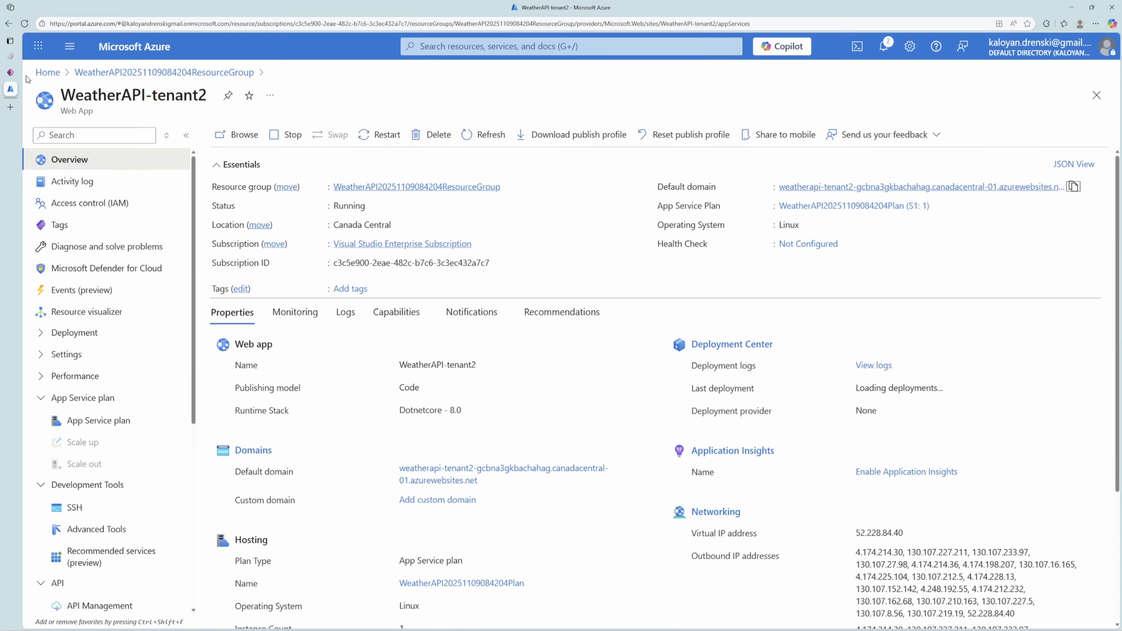
left_click(11, 73)
left_click_drag(425, 415, 867, 416)
key("ctrl+v")
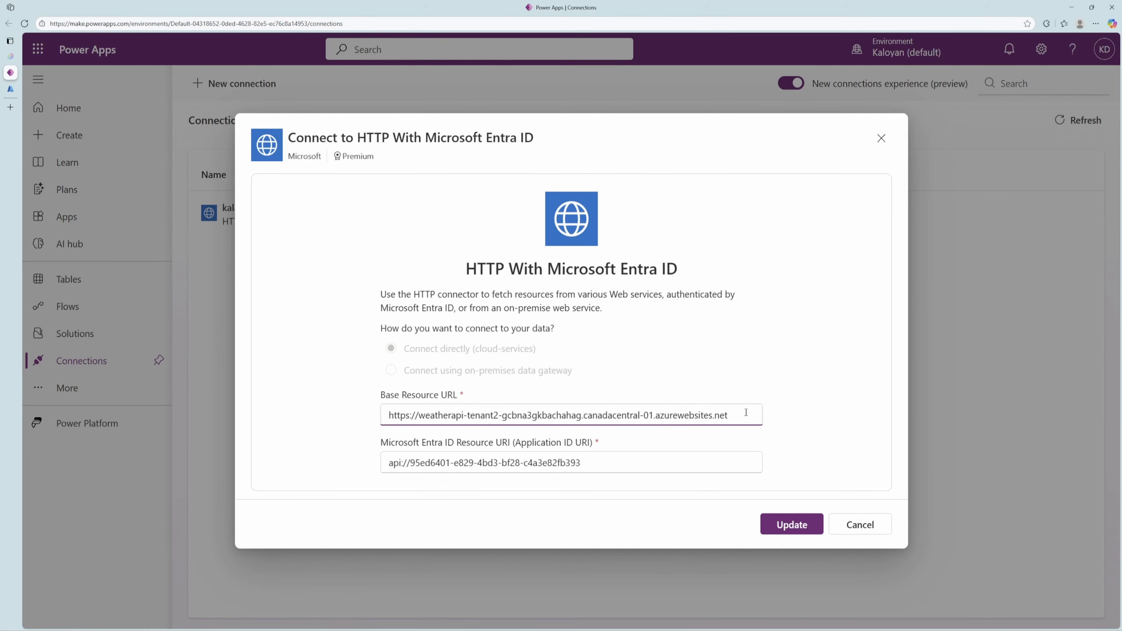
left_click(792, 525)
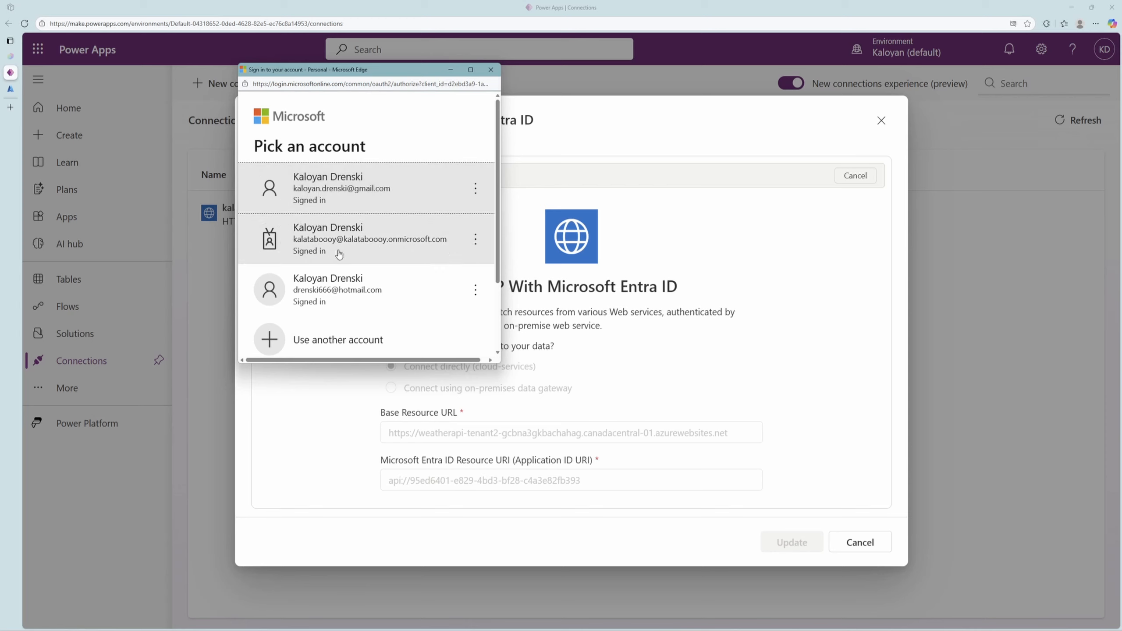
left_click(348, 195)
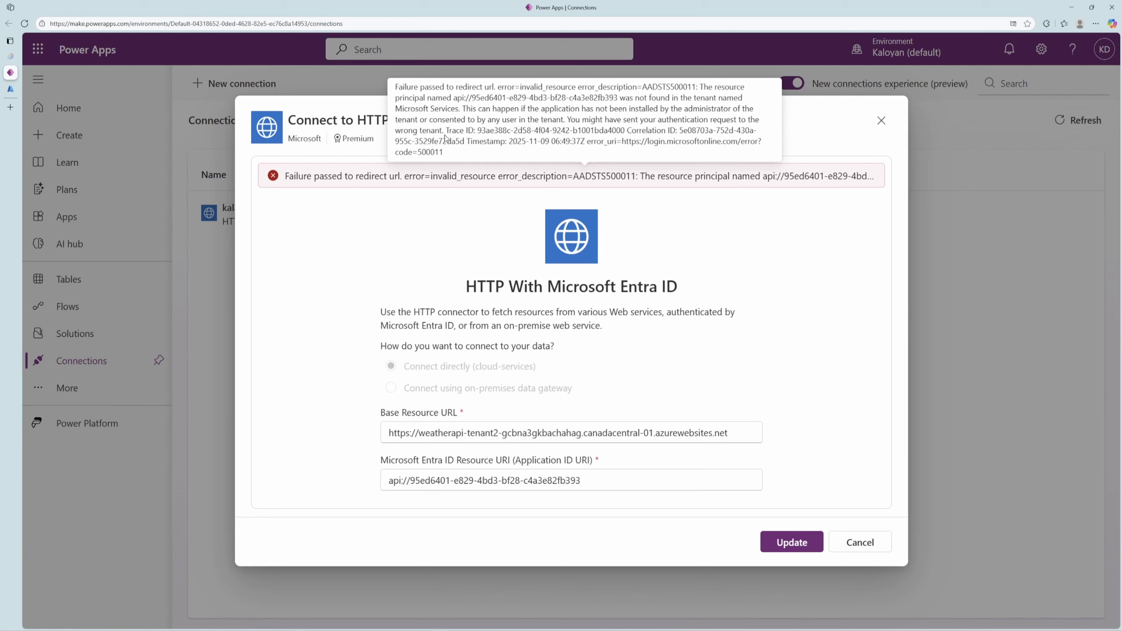
Examine the Resource URI and connector name in the Power Apps connection dialog, checking the tenant of the WeatherAPI-tenant2 web app in Azure.
left_click_drag(592, 481, 391, 480)
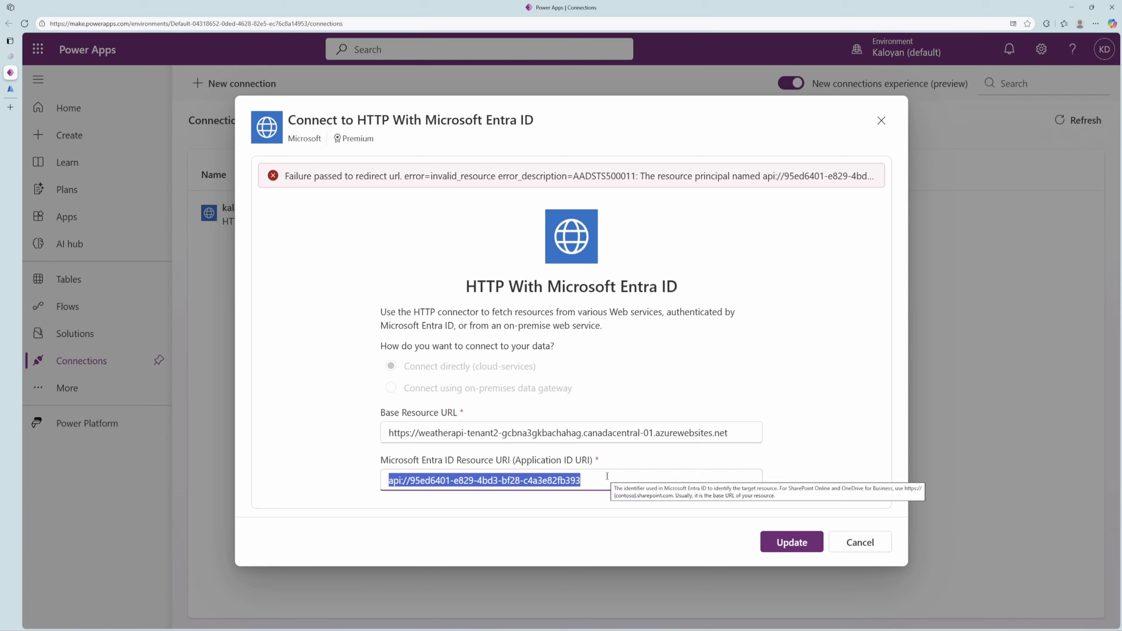
left_click_drag(590, 480, 388, 485)
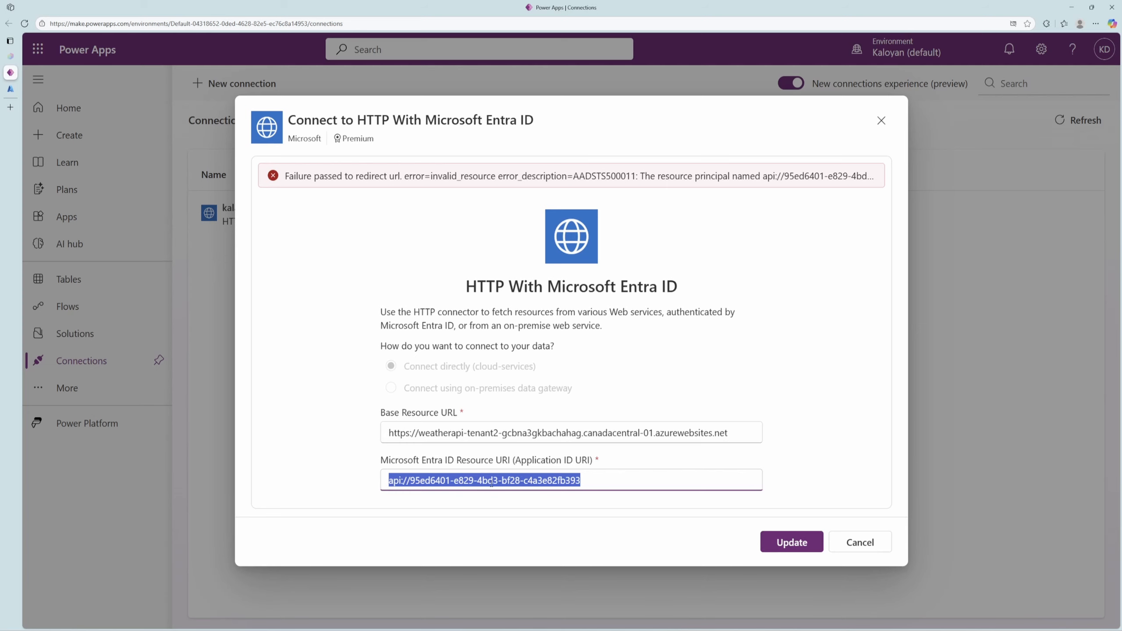
left_click(10, 89)
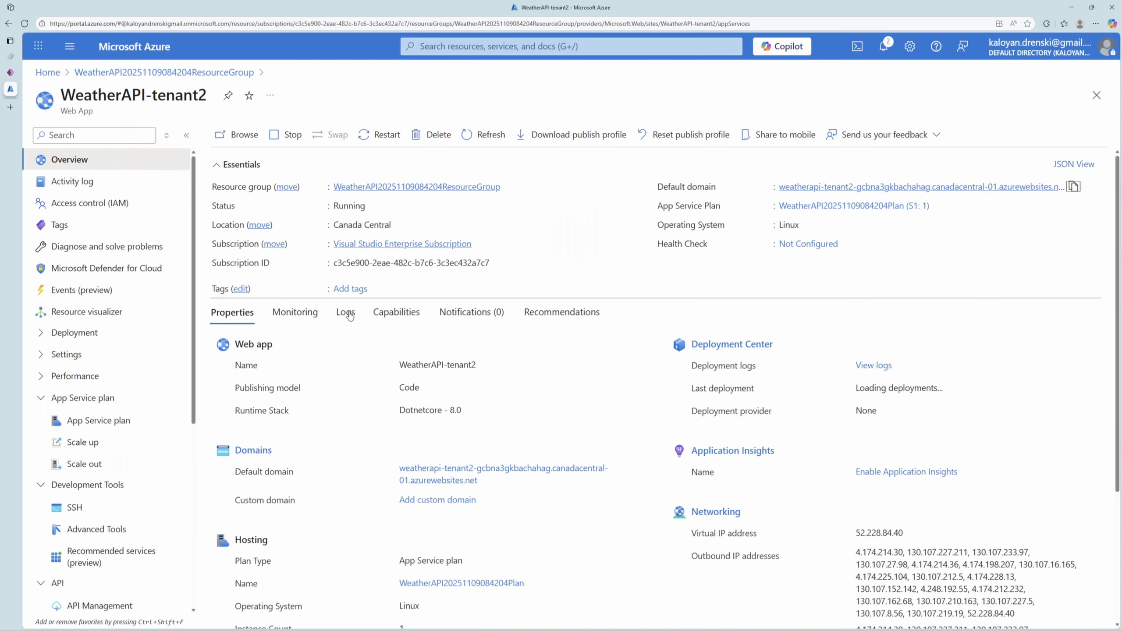
left_click(10, 72)
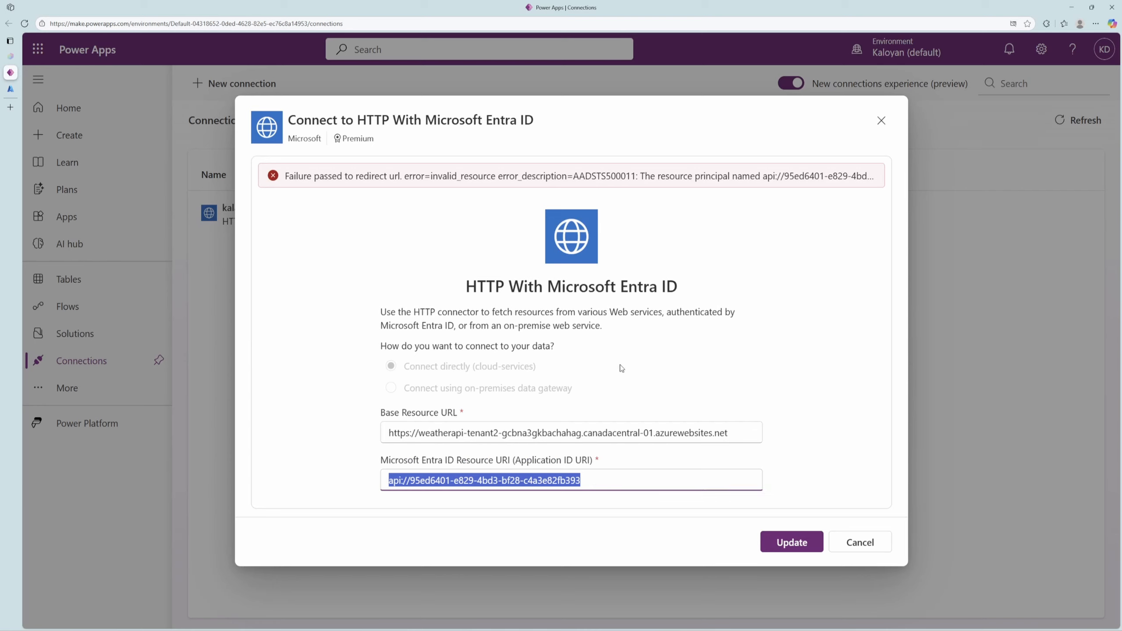
left_click_drag(535, 120, 365, 45)
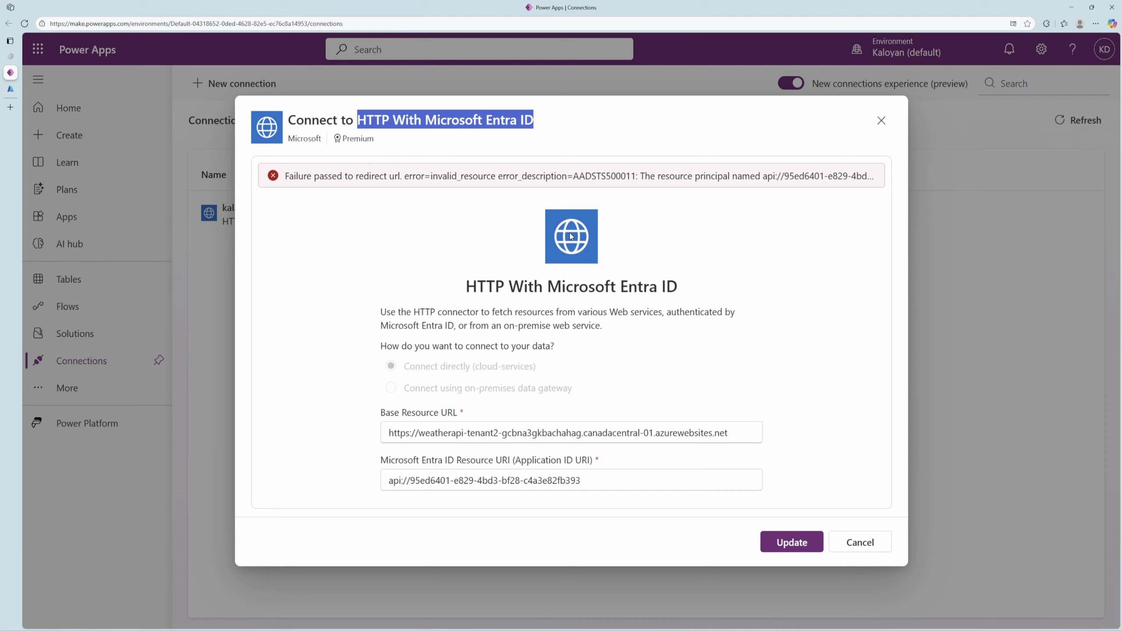
In Visual Studio, register an application named weatherapi-tenantb in the Default Directory and configure the WeatherAPI project's Microsoft identity platform with it.
key("alt+Tab")
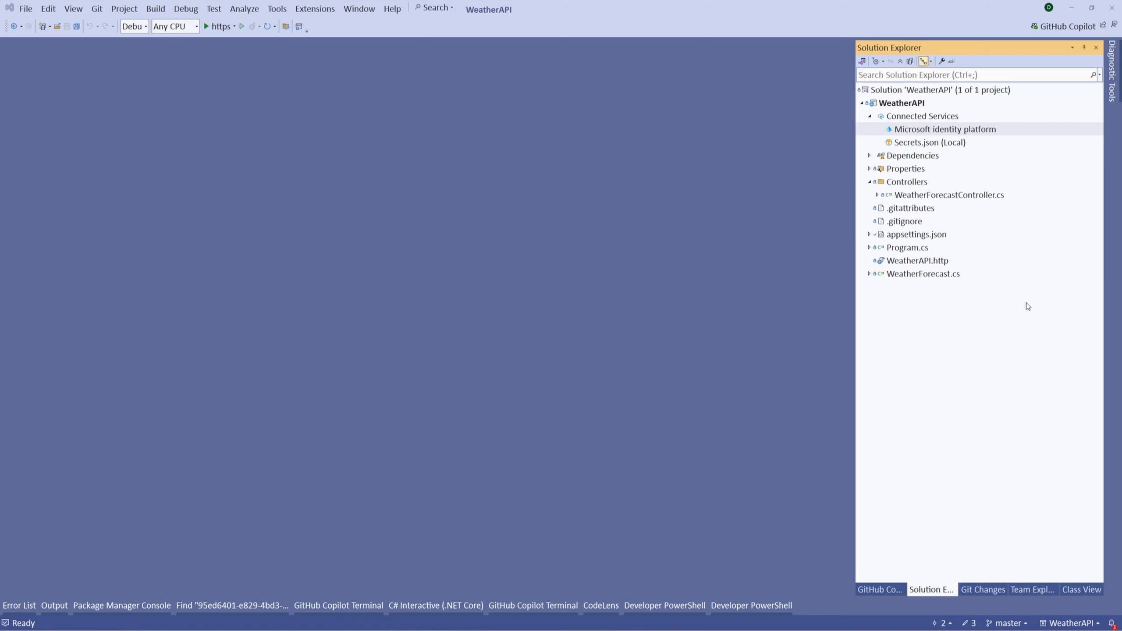
double_click(970, 132)
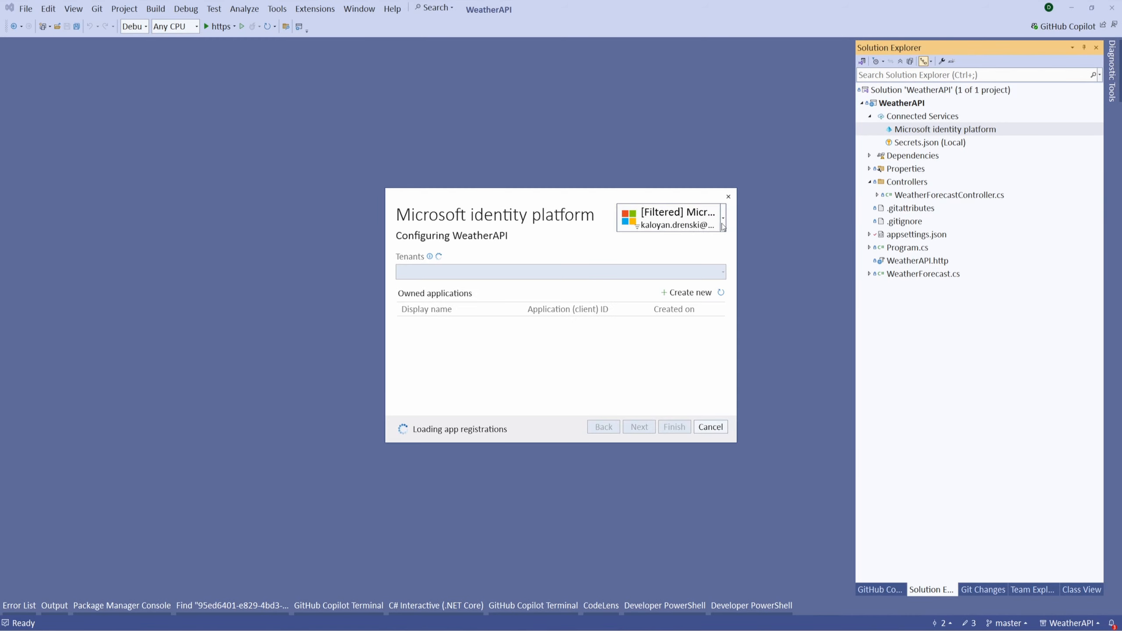
left_click(671, 218)
left_click(679, 312)
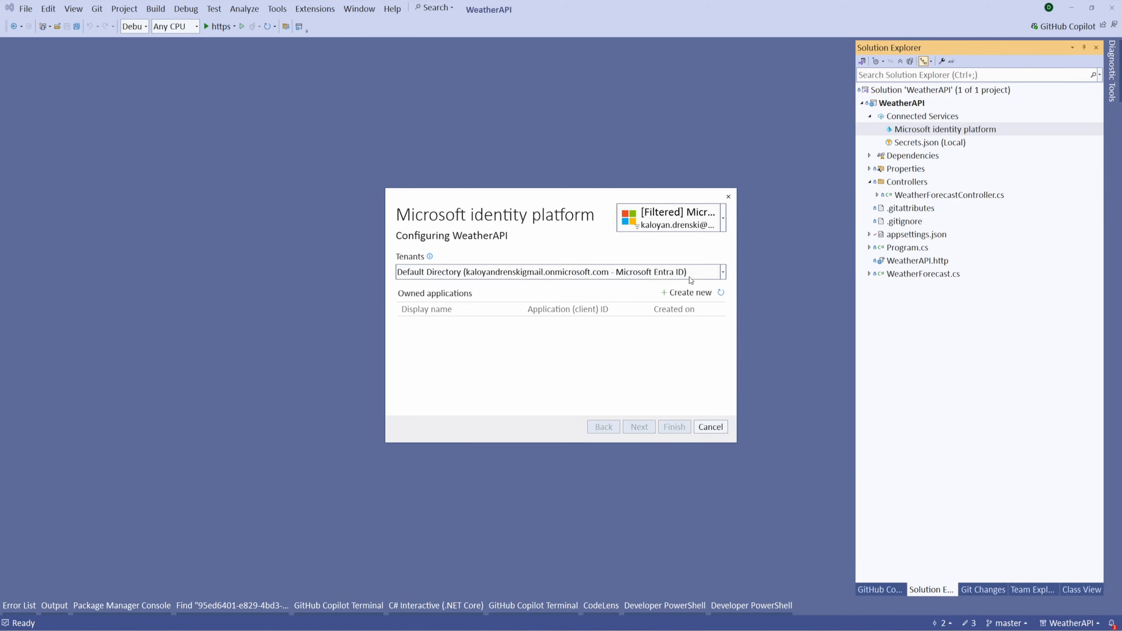
left_click(685, 292)
key("ctrl+v")
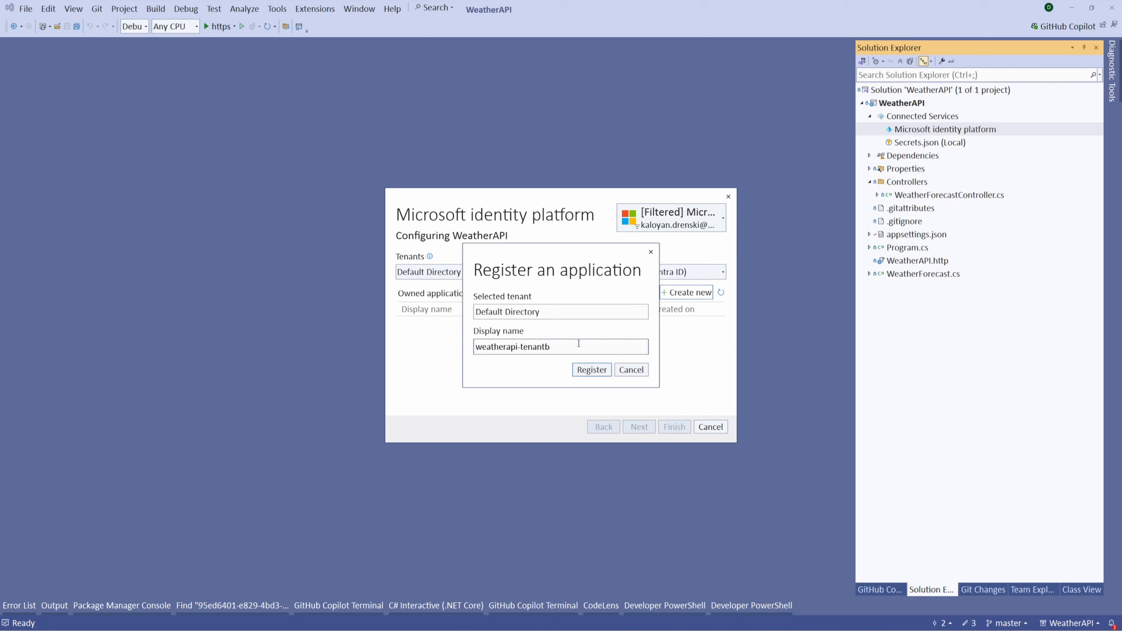
left_click(592, 370)
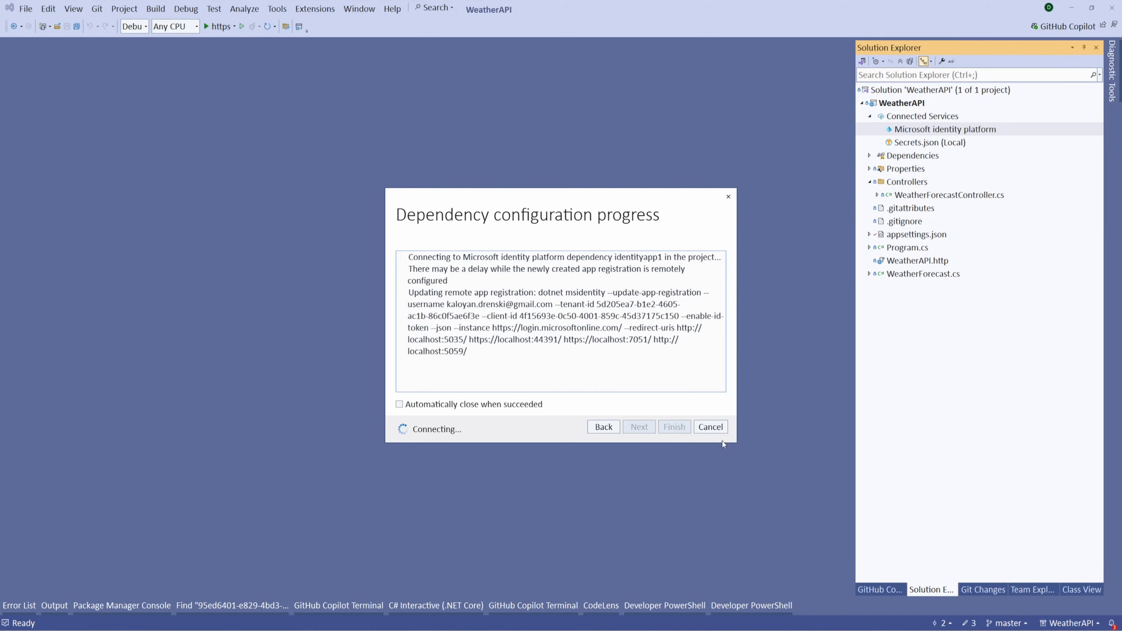
left_click(666, 428)
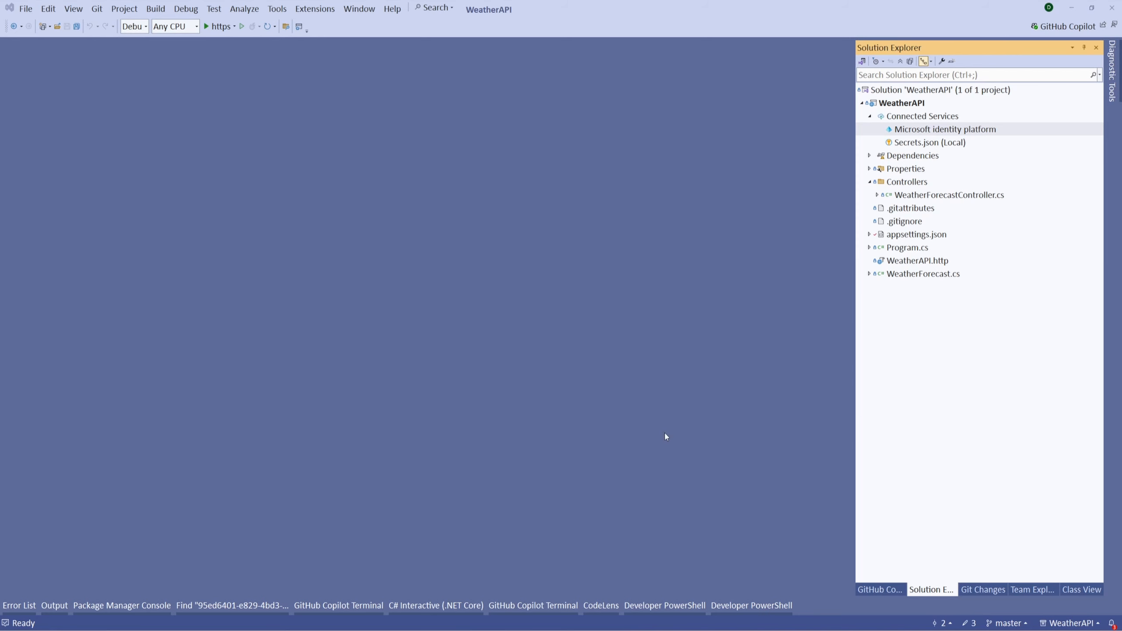
Publish the WeatherAPI project to Azure App Service using the WeatherAPI-tenant2 - Zip Deploy profile.
right_click(905, 106)
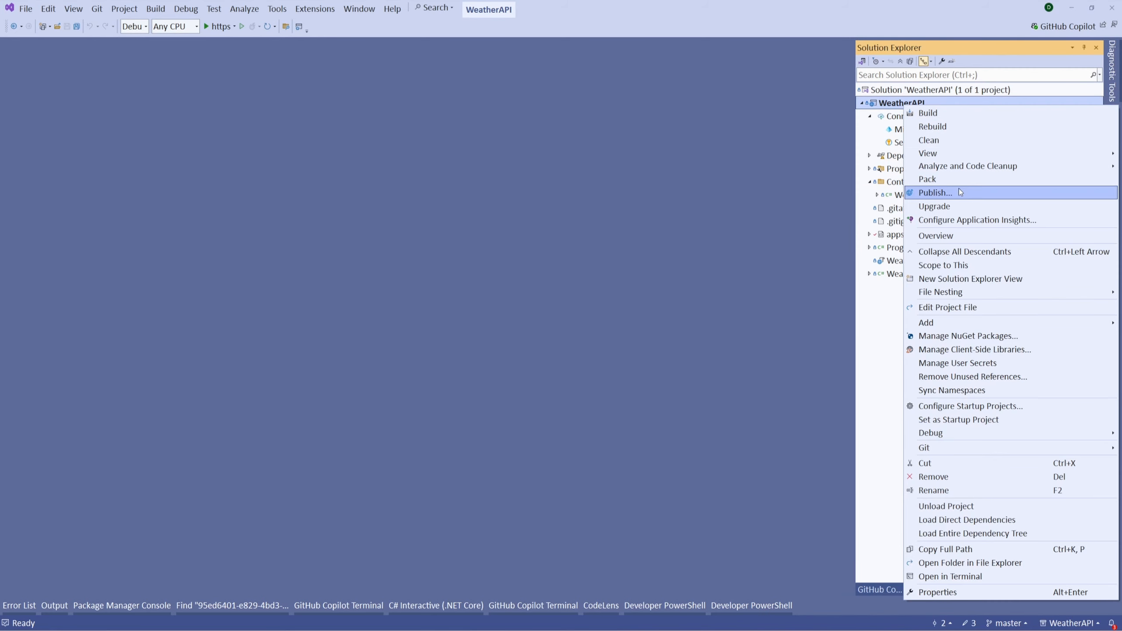
left_click(936, 192)
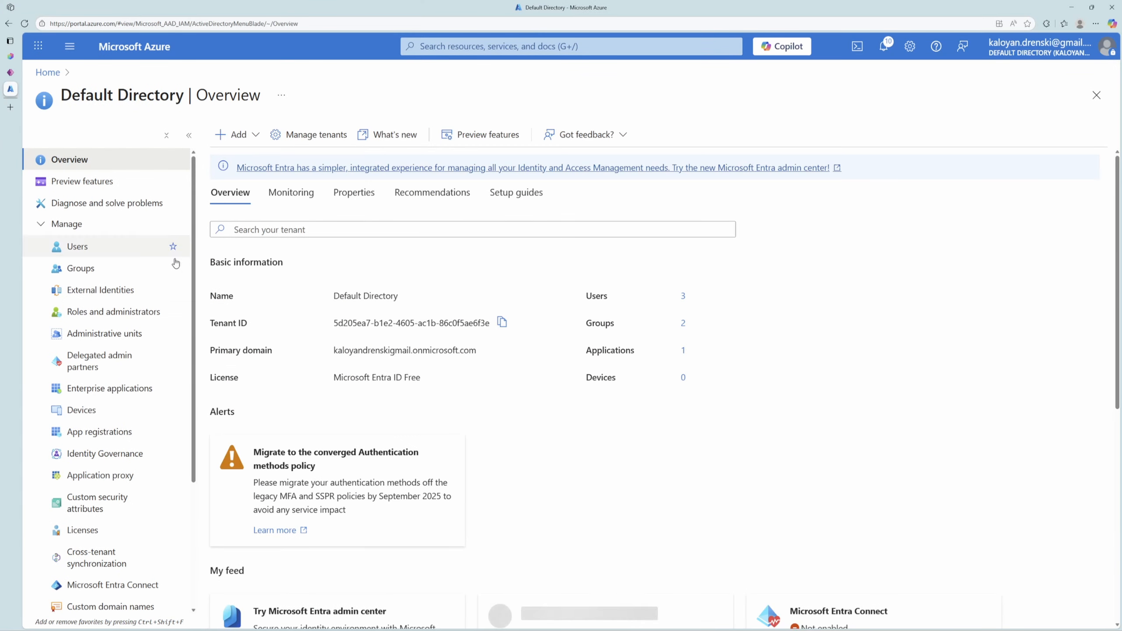
In the Azure portal, view the Application ID URI and exposed scopes of the weatherapi-tenantb app registration.
left_click(115, 428)
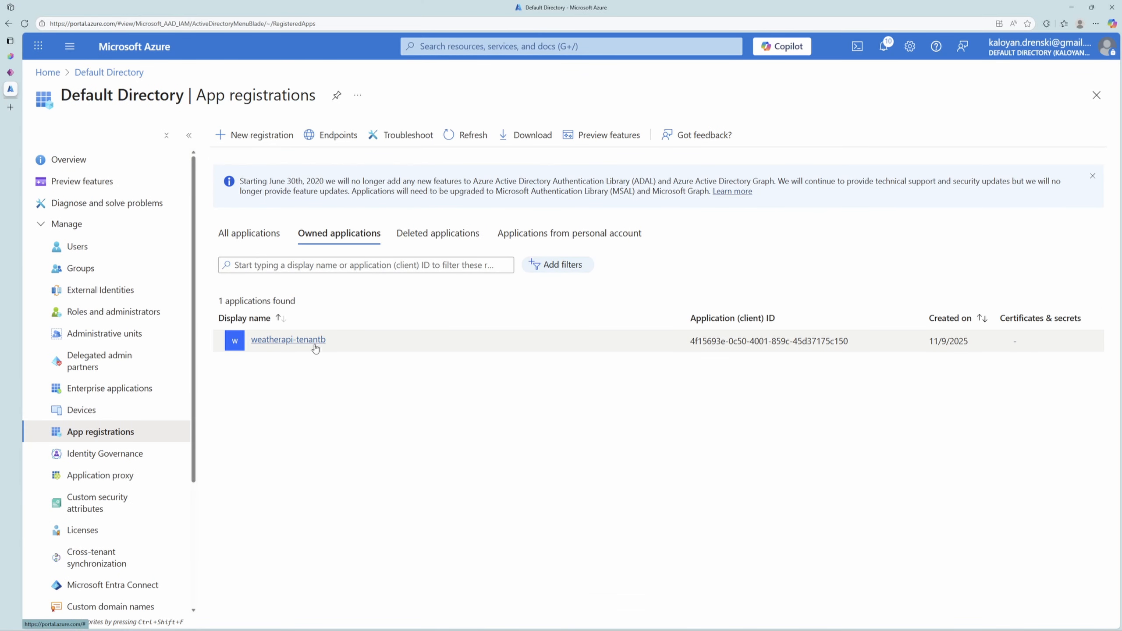
left_click(288, 339)
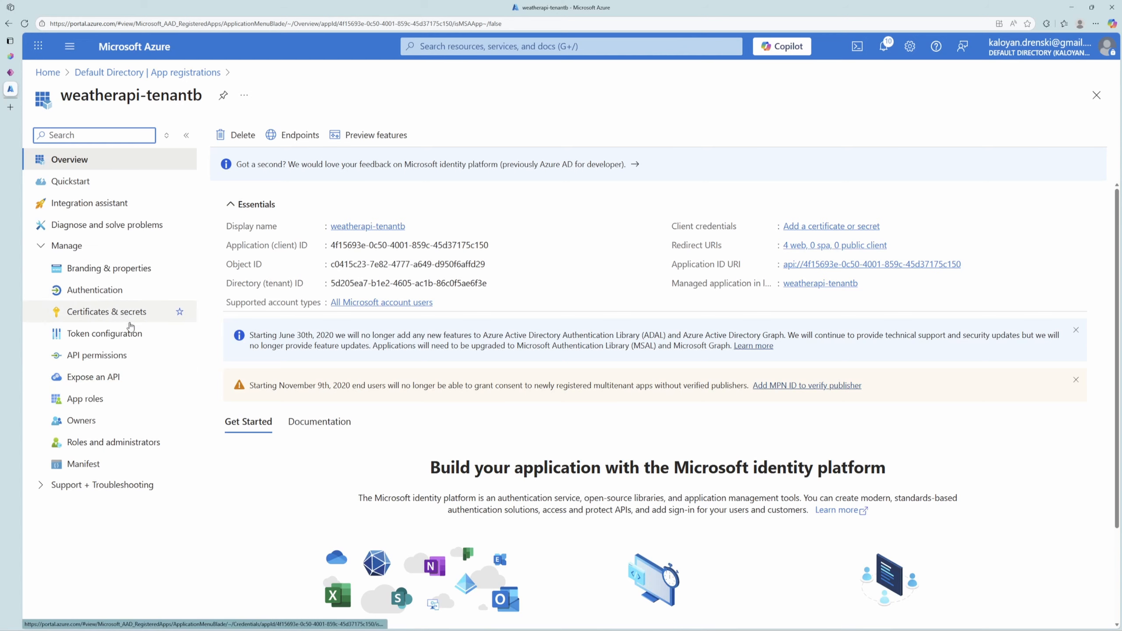
left_click(114, 377)
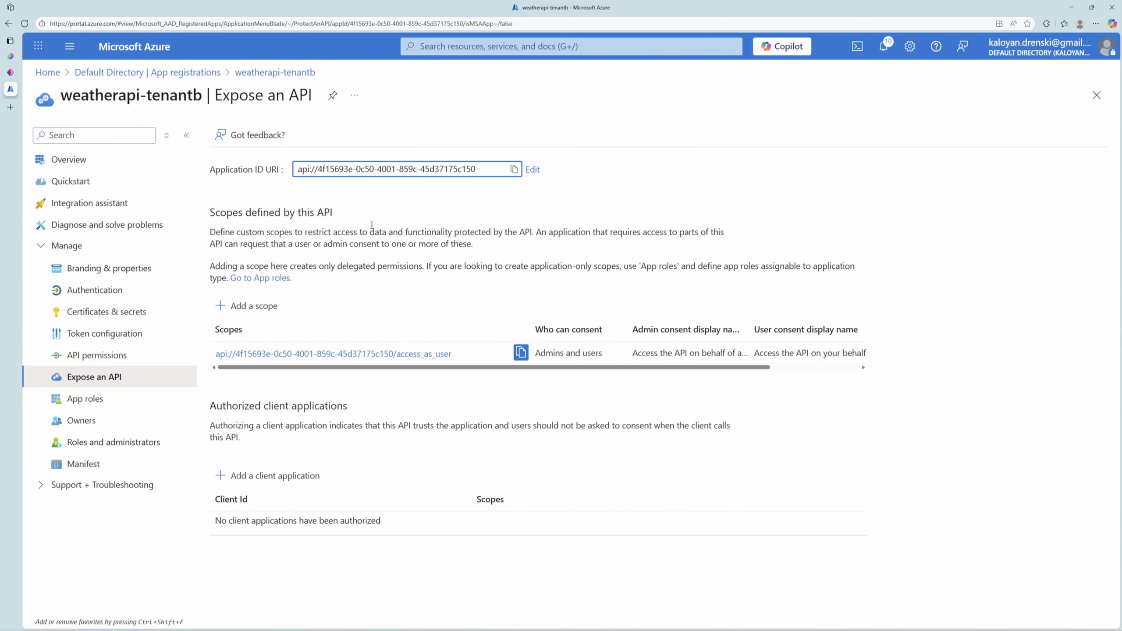
Register a new single-tenant application named entraid-custom-connector in the Default Directory.
left_click(177, 72)
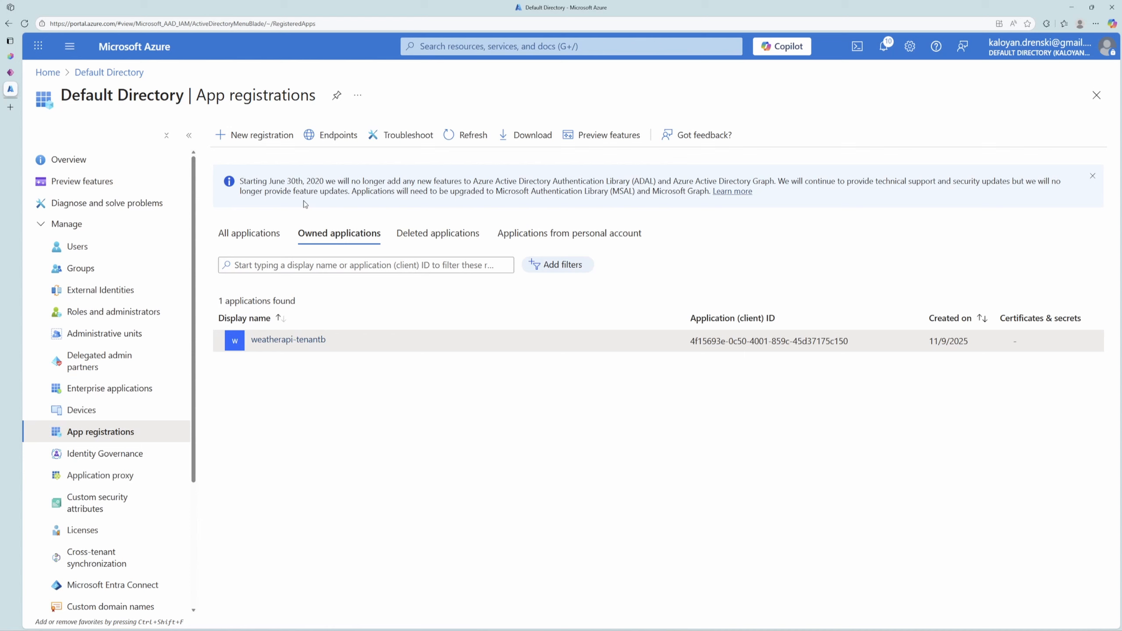
left_click(277, 148)
key("ctrl+v")
left_click(86, 609)
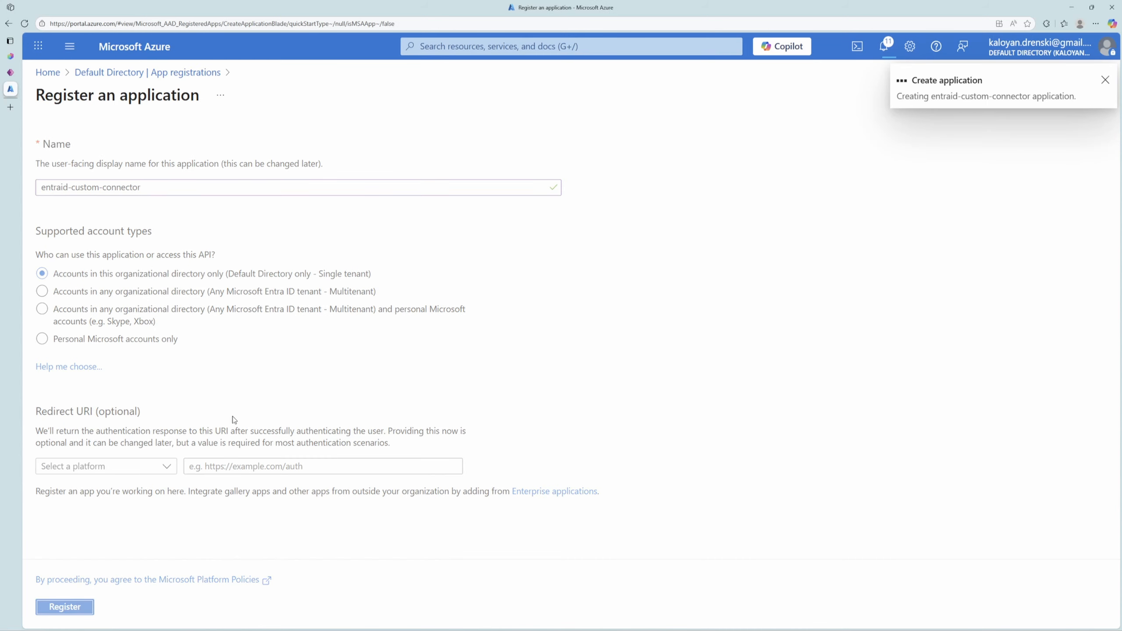
Add weatherapi-tenantb's delegated access_as_user permission to entraid-custom-connector and grant admin consent for the Default Directory.
left_click(128, 356)
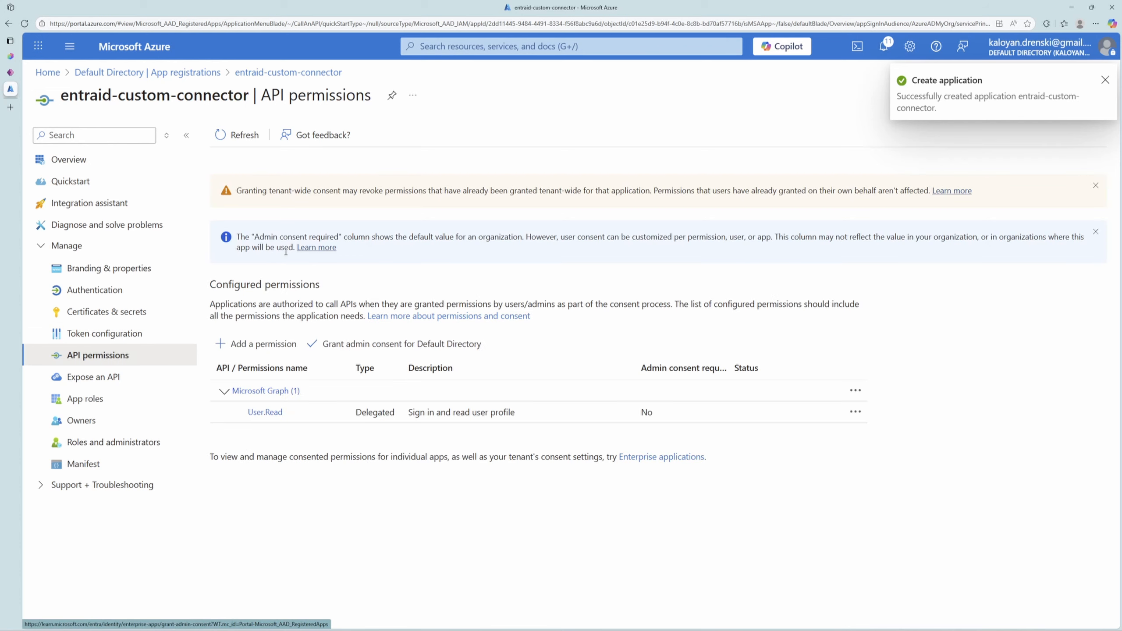
left_click(276, 349)
left_click(800, 149)
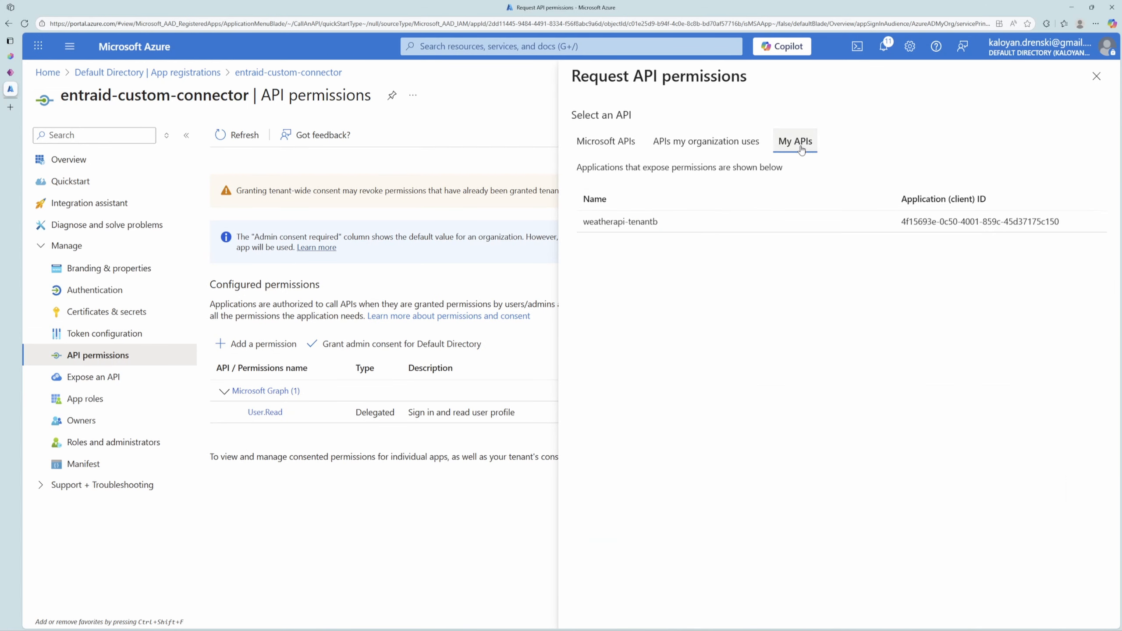
left_click(703, 217)
left_click(581, 504)
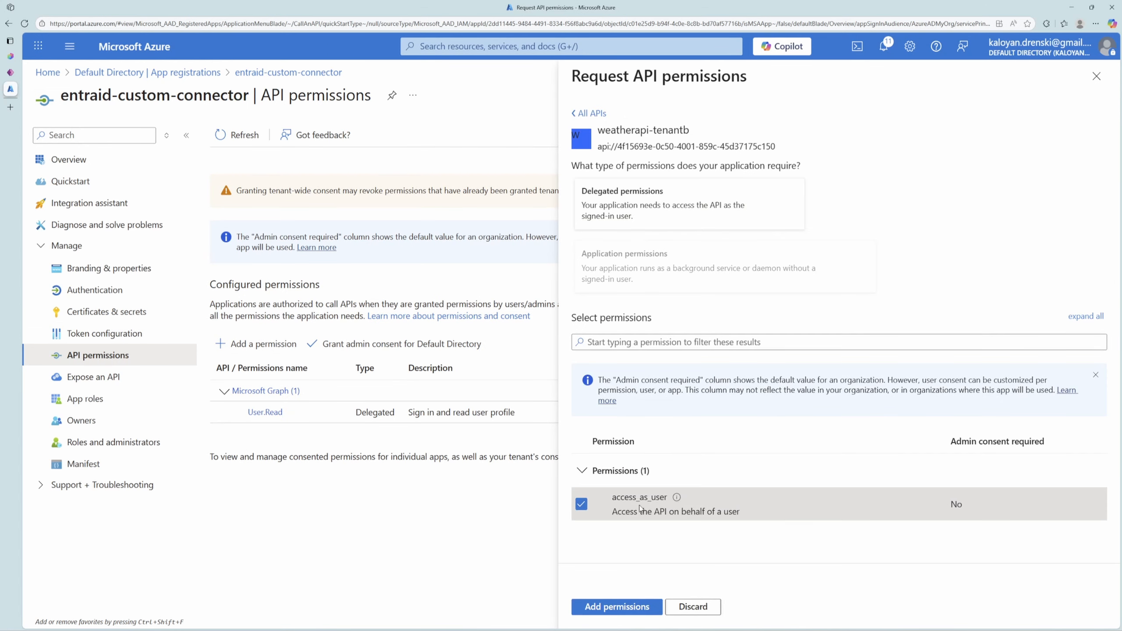
left_click(627, 608)
left_click(402, 377)
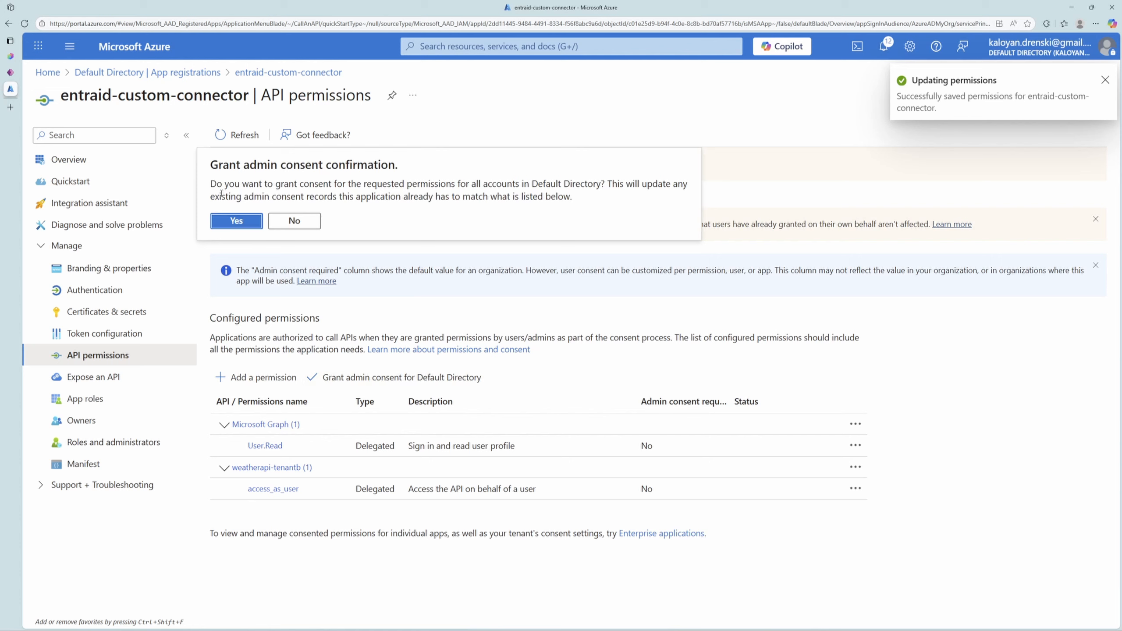
left_click(237, 221)
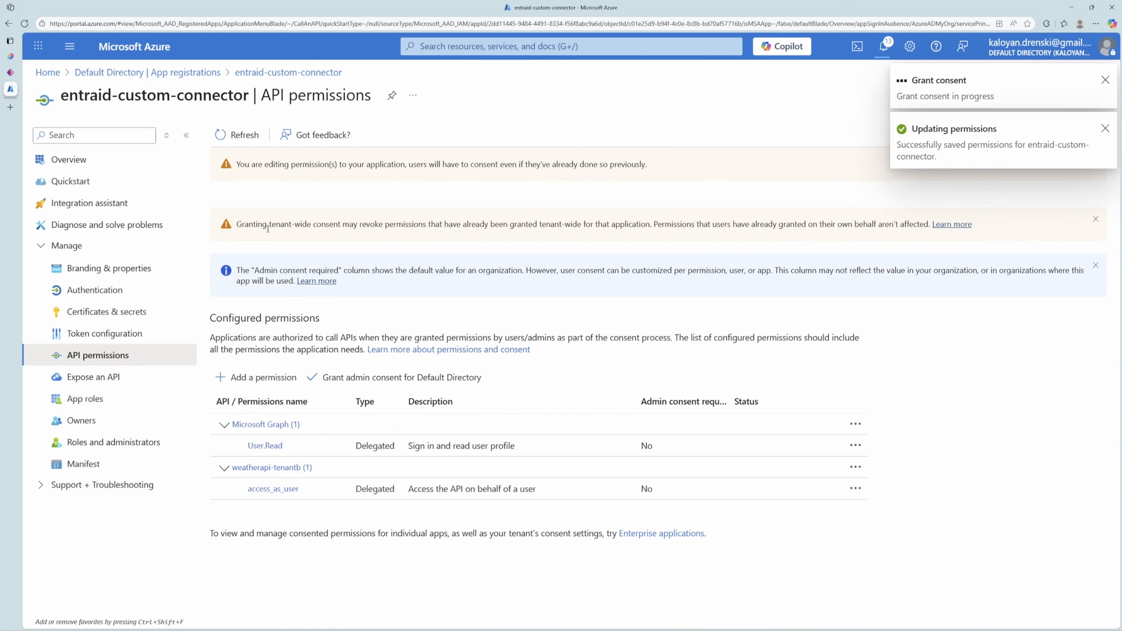
Switch to Power Apps, find custom connectors among all available features, and open the Custom connectors page.
left_click(18, 72)
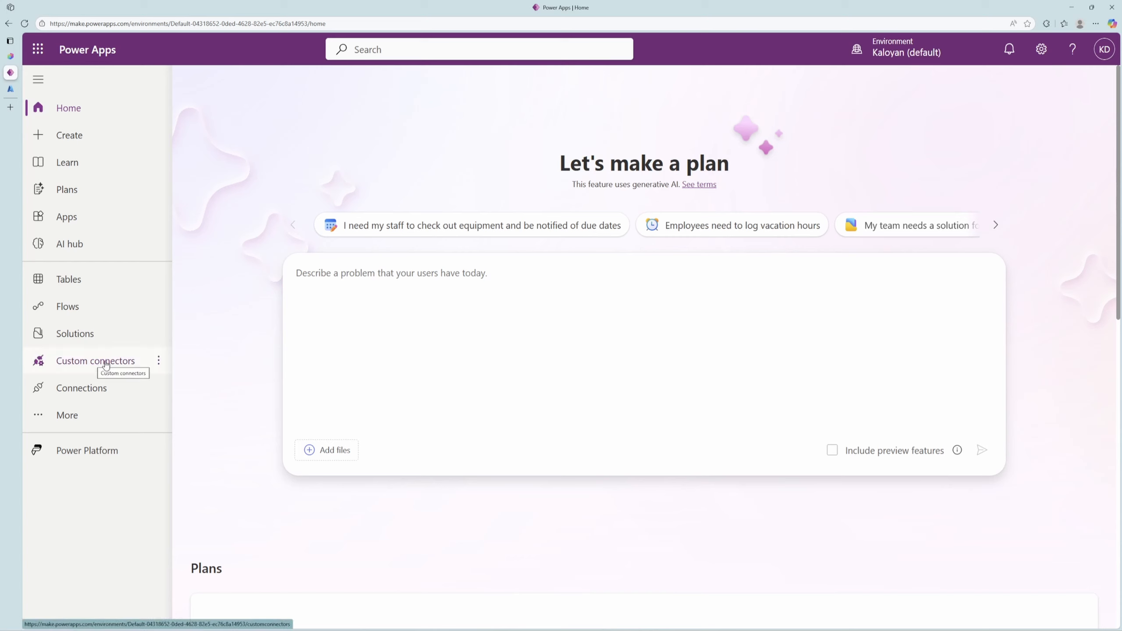
left_click(74, 423)
left_click(336, 600)
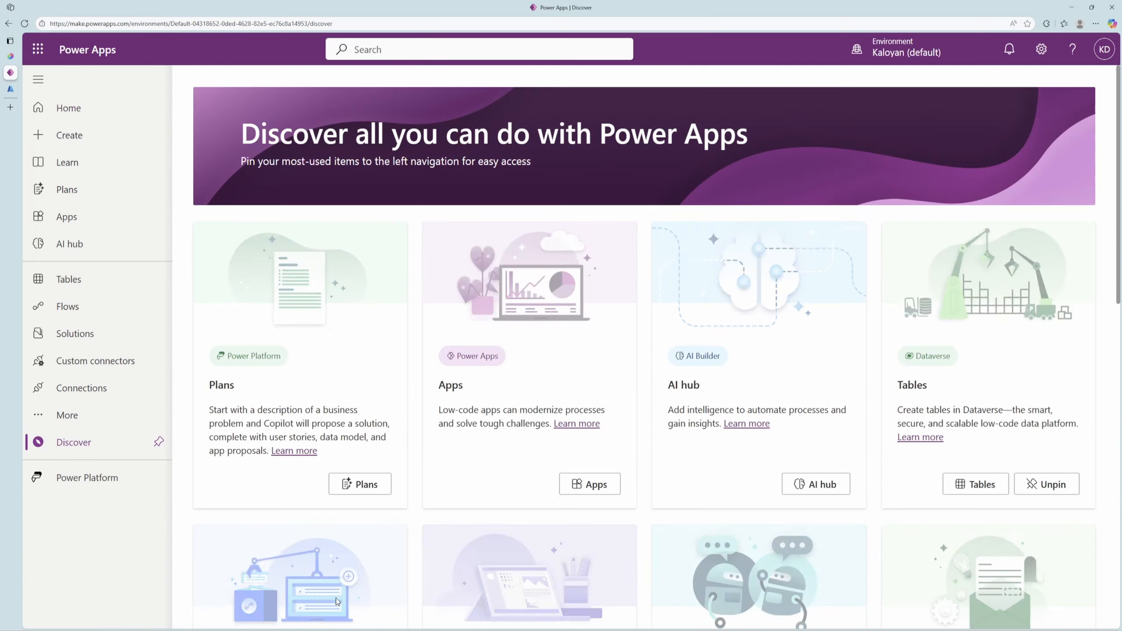
key("ctrl+f")
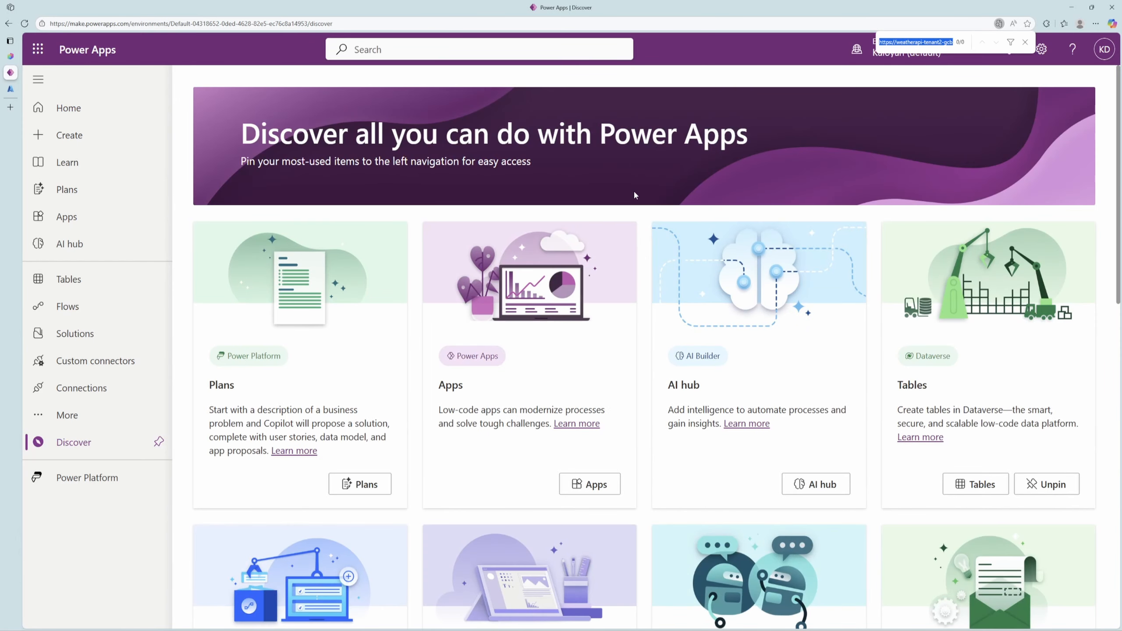
type("custom connec")
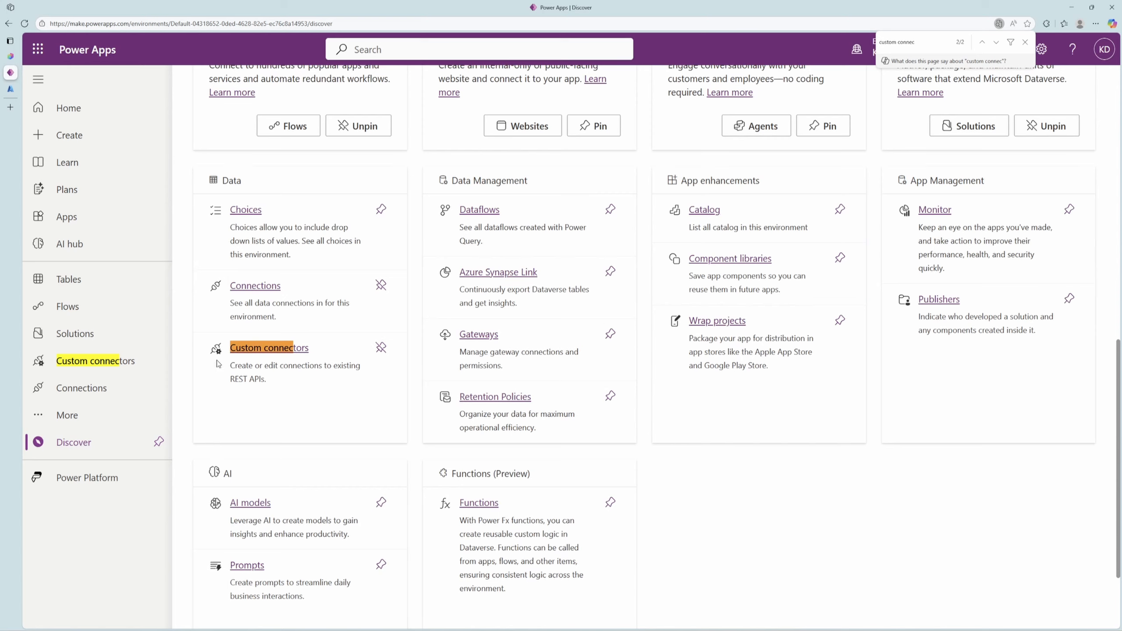
left_click(145, 363)
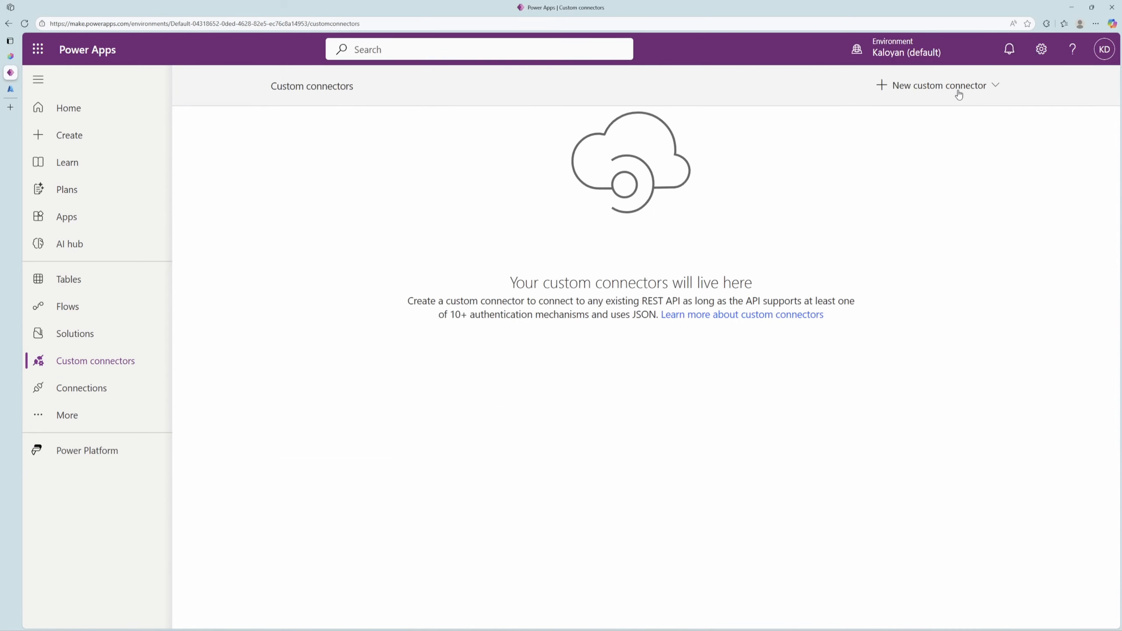
Create a blank custom connector named mycustom-connector, described as "Retrieves the latest 5-day weather forecast data including date, temperature, and summary details from the API.".
left_click(957, 91)
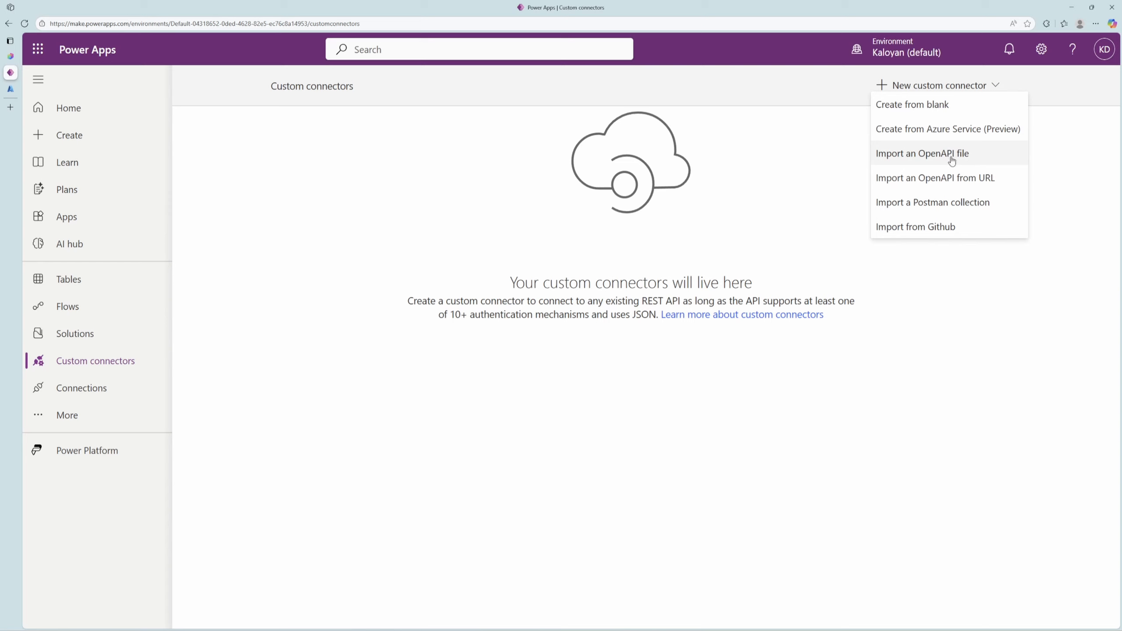
left_click(952, 108)
type("mycustom-connector")
left_click(716, 402)
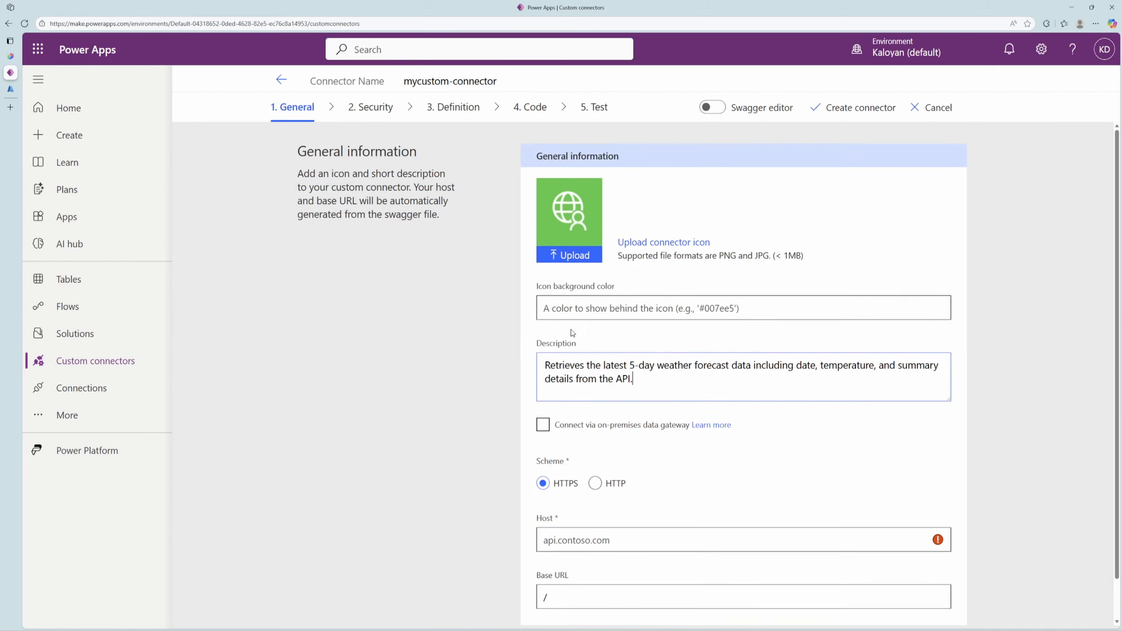
Set the connector's host to WeatherAPI-tenant2's default domain copied from Azure, weatherapi-tenant2-gcbna3gkbachahag.canadacentral-01.azurewebsites.net.
scroll(442, 318, "down", 1)
left_click(6, 91)
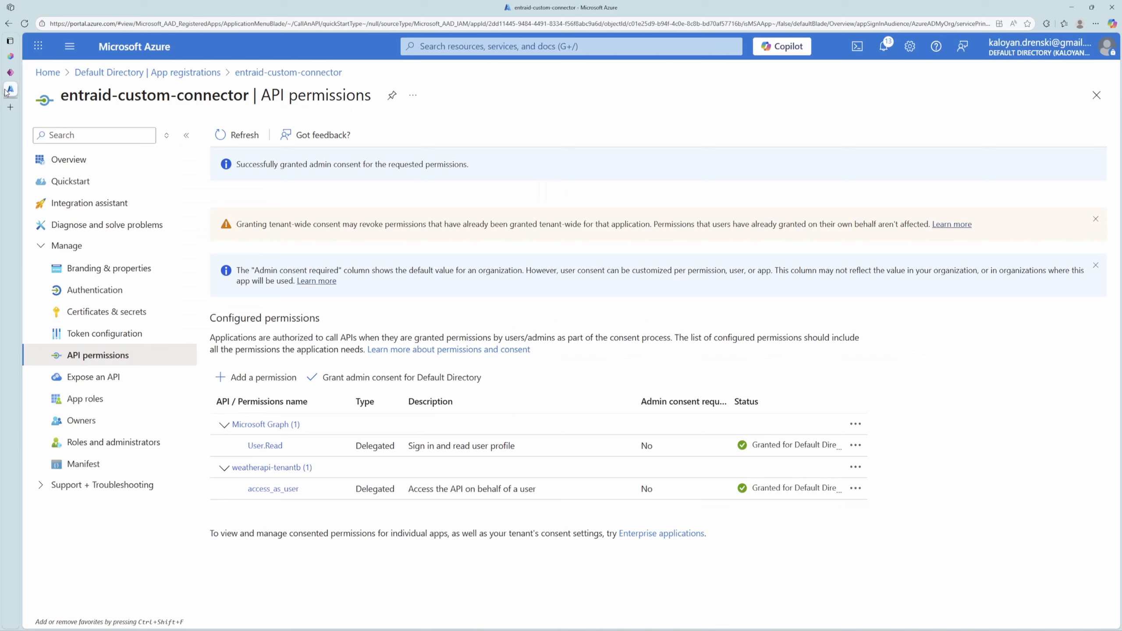
left_click(134, 48)
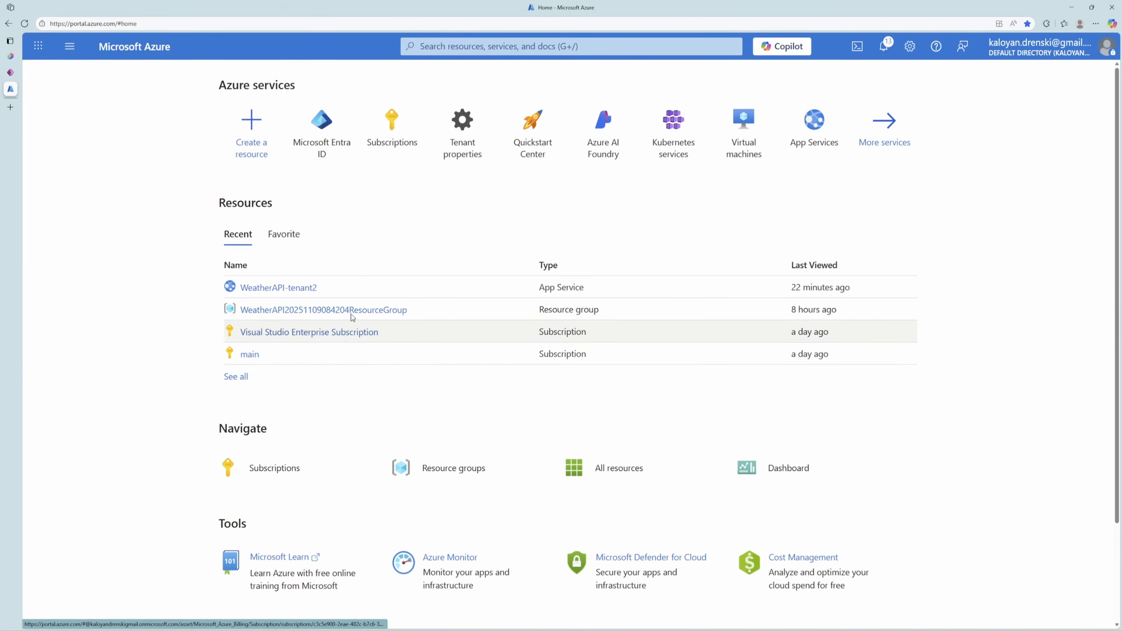
left_click(303, 288)
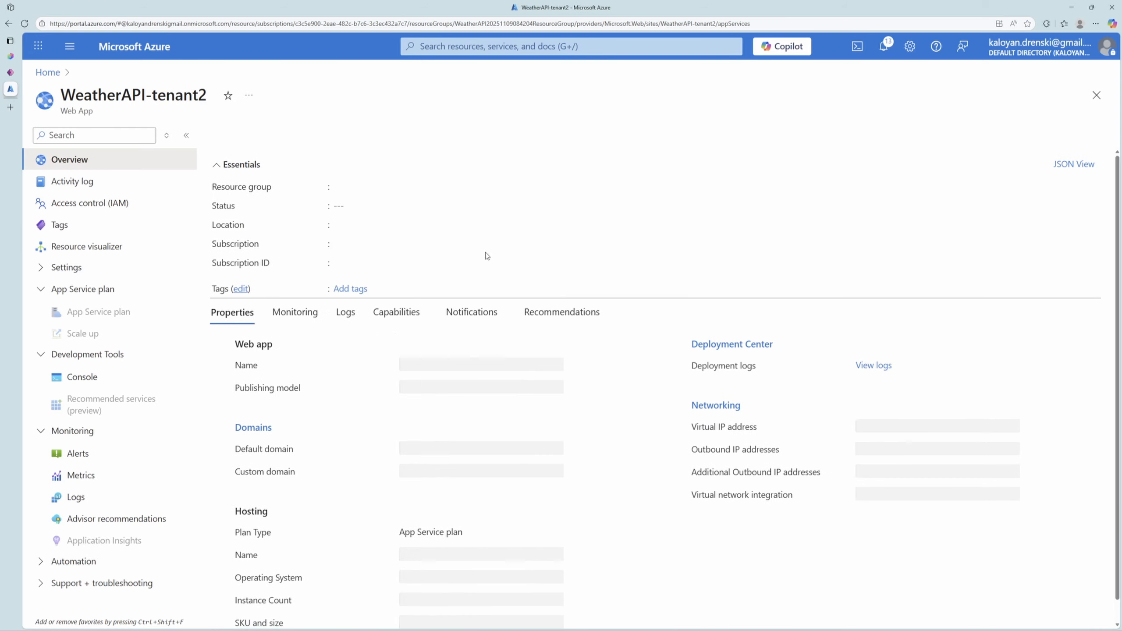
left_click(1074, 187)
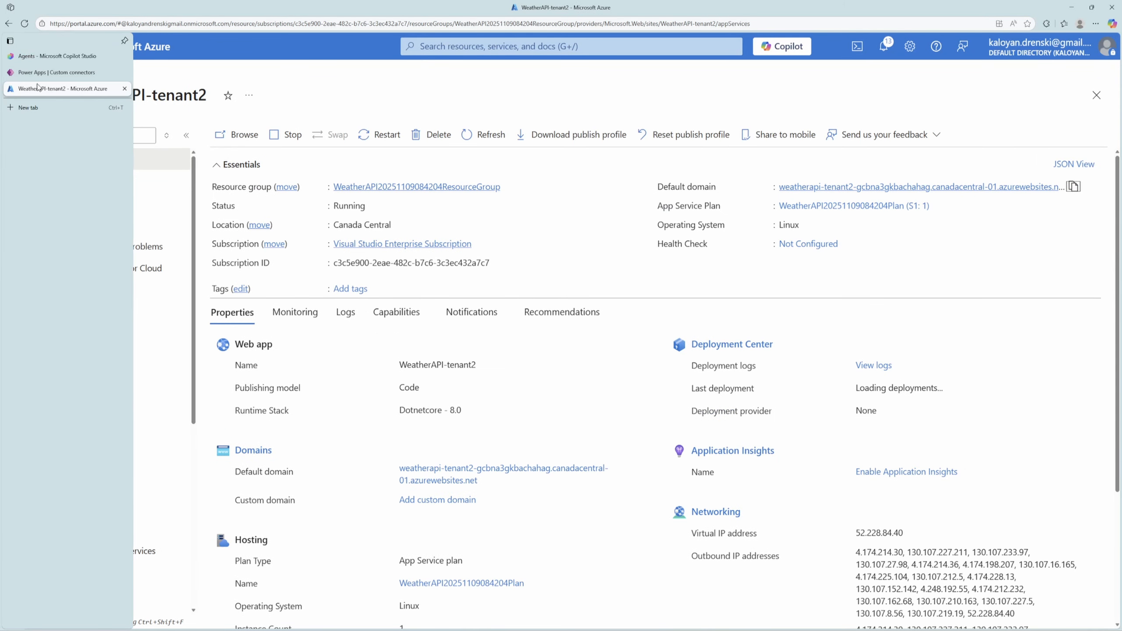
left_click(27, 73)
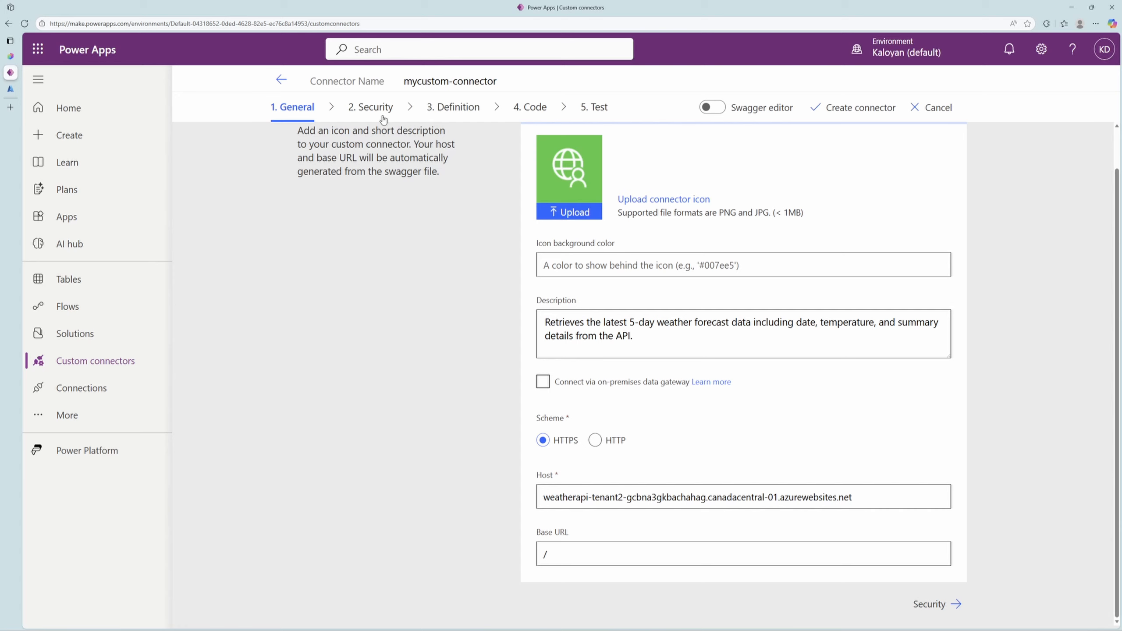
Set the connector's security to OAuth 2.0 authentication with Azure Active Directory as the identity provider.
left_click(366, 110)
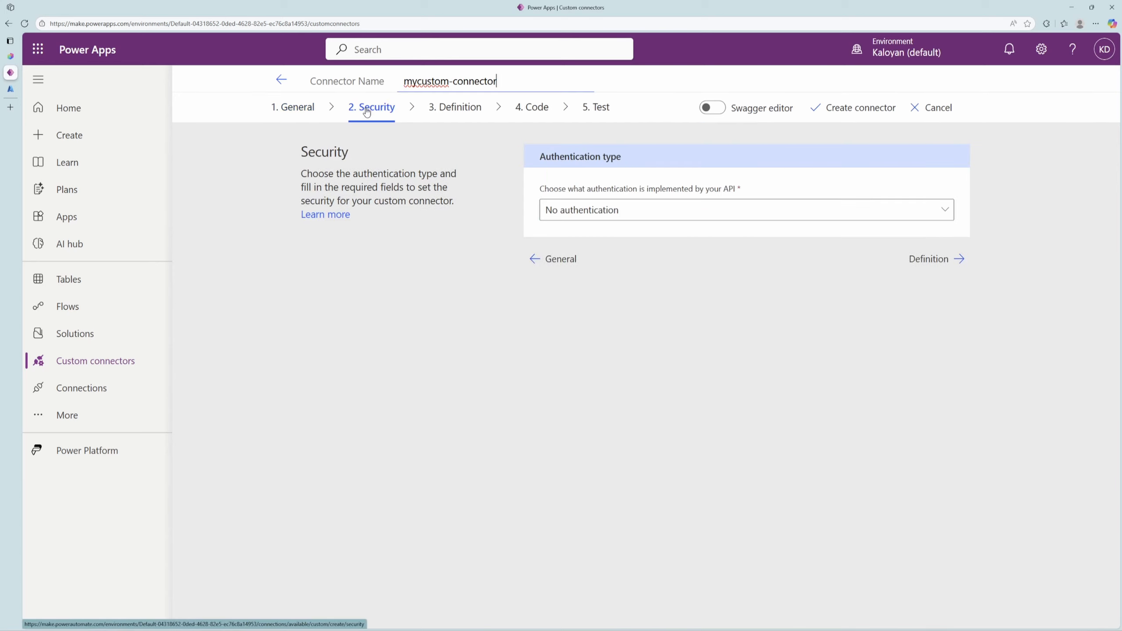
left_click(582, 210)
left_click(600, 305)
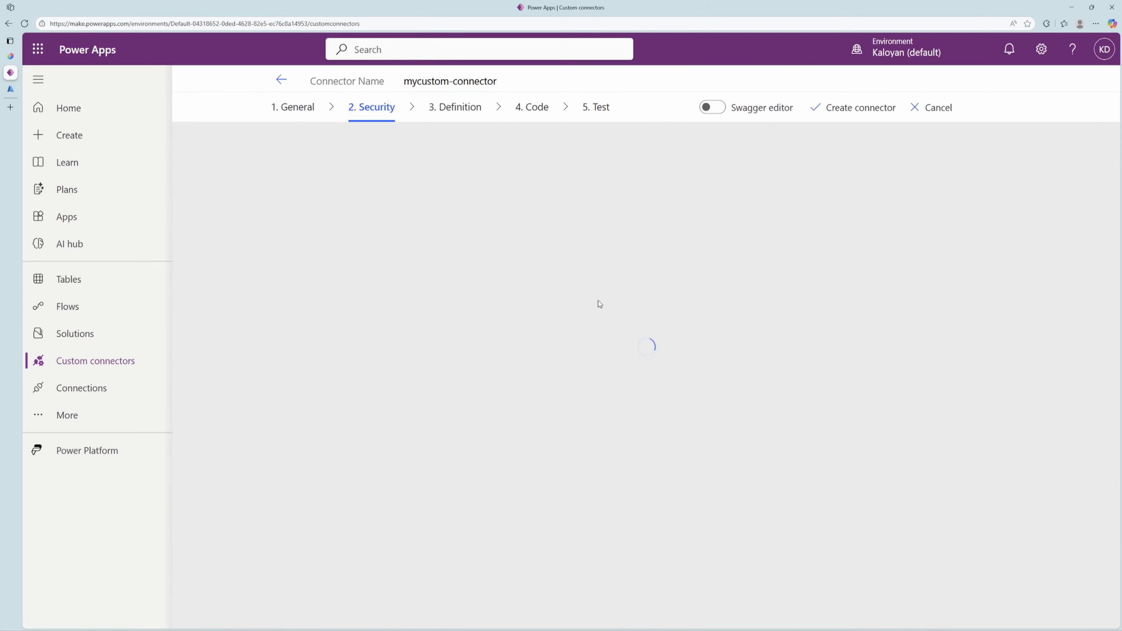
left_click(601, 324)
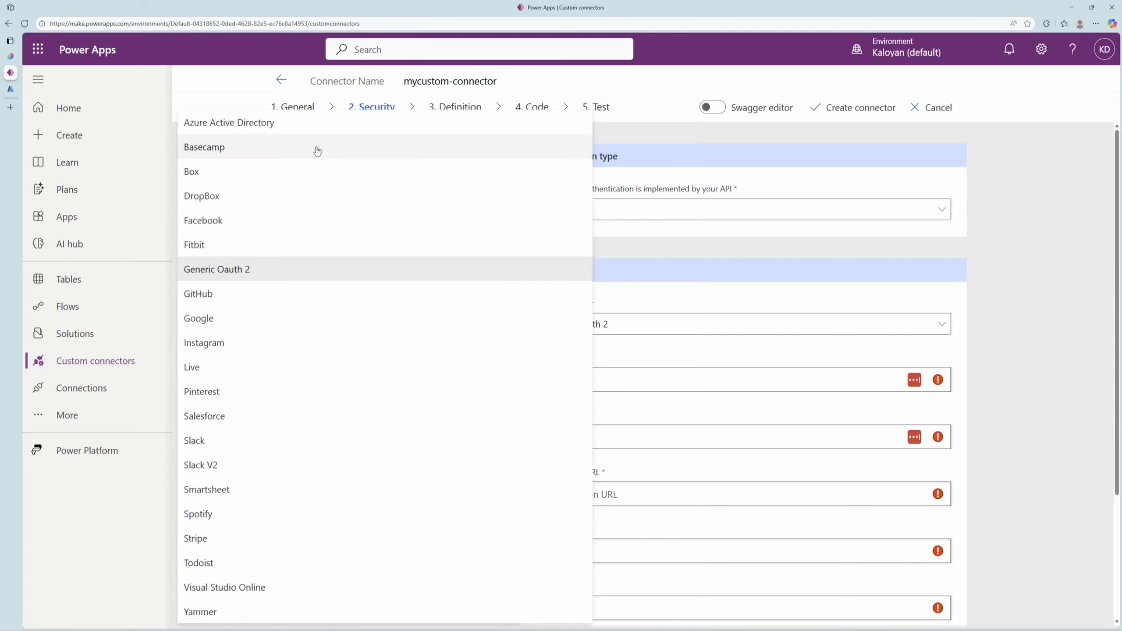
left_click(303, 132)
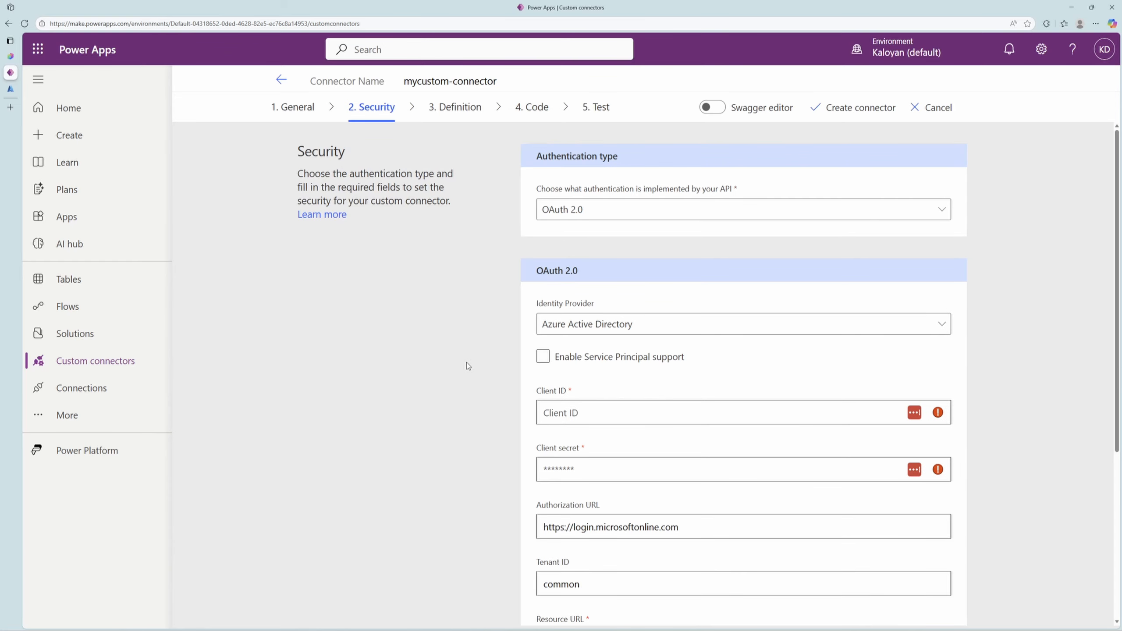
scroll(505, 424, "down", 2)
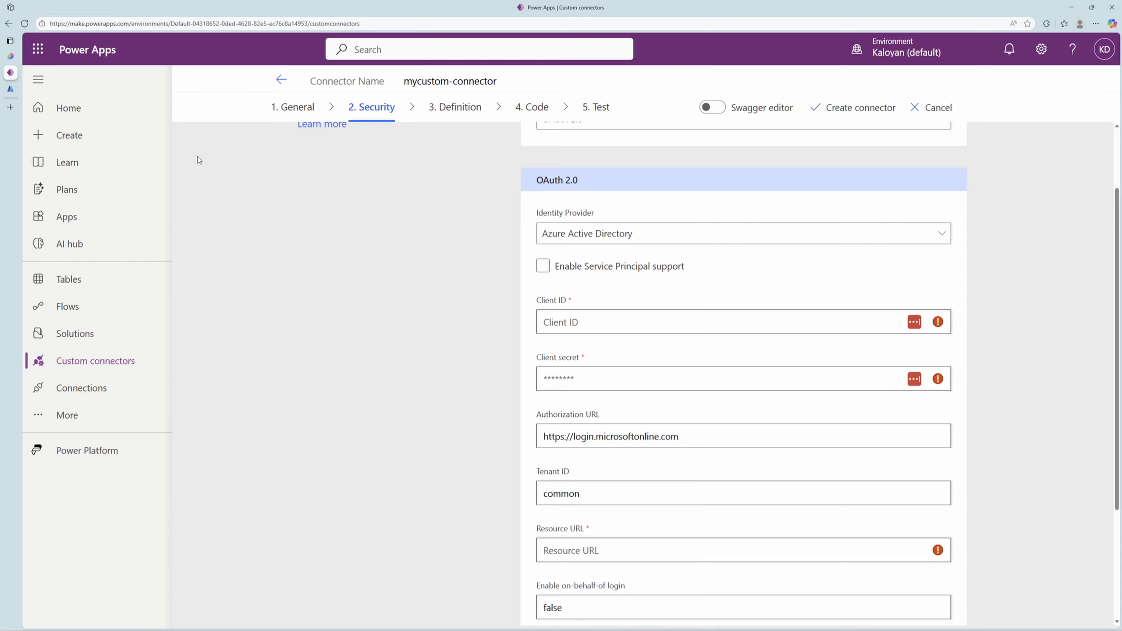
Copy the application (client) ID of the entraid-custom-connector app registration from Azure into the connector's Client ID.
left_click(11, 89)
left_click(132, 46)
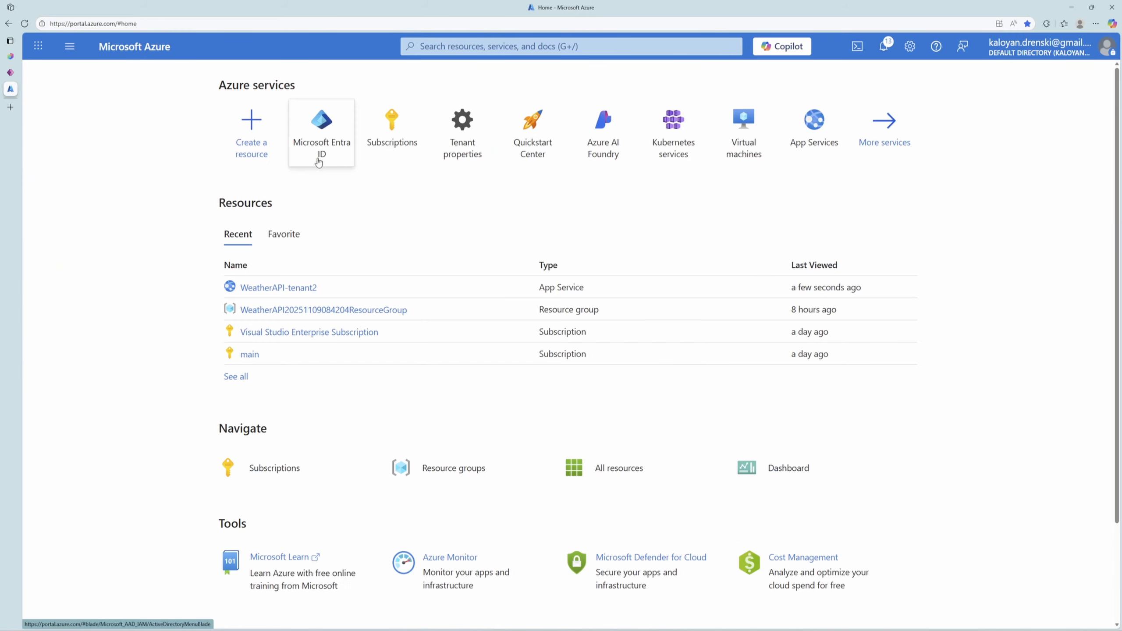
left_click(318, 163)
left_click(101, 432)
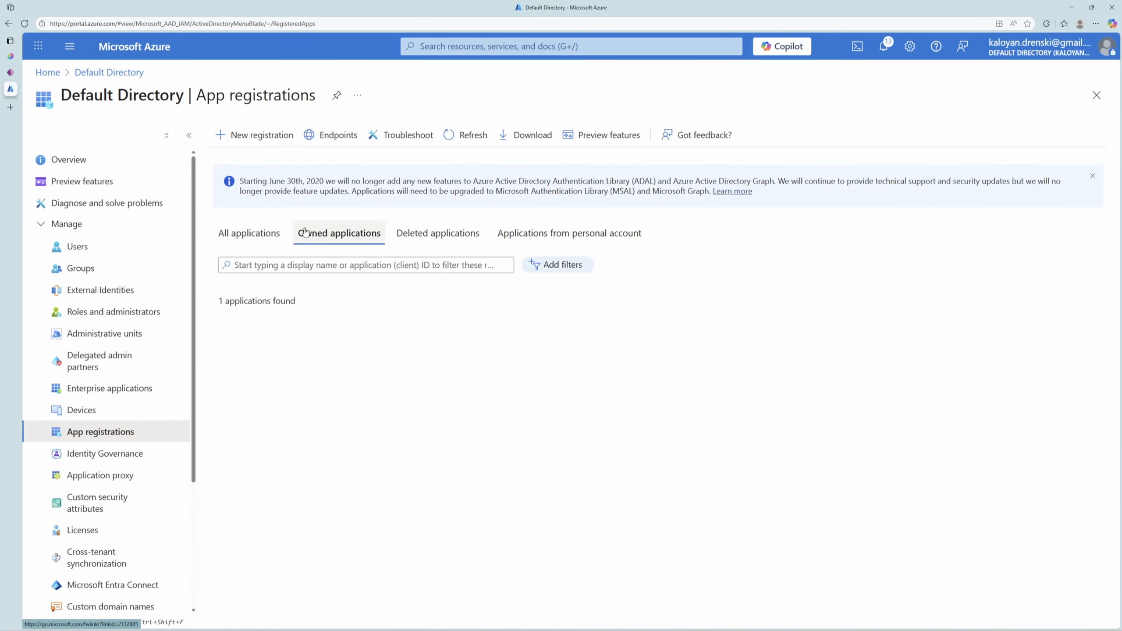
left_click(249, 233)
left_click(318, 336)
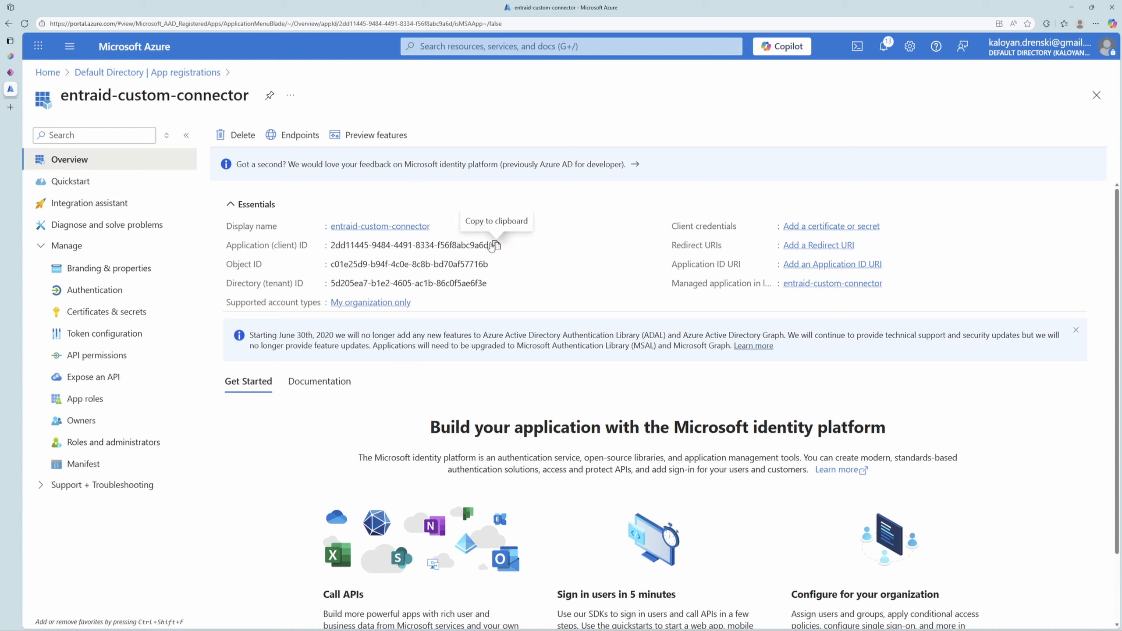
left_click(496, 245)
left_click(11, 74)
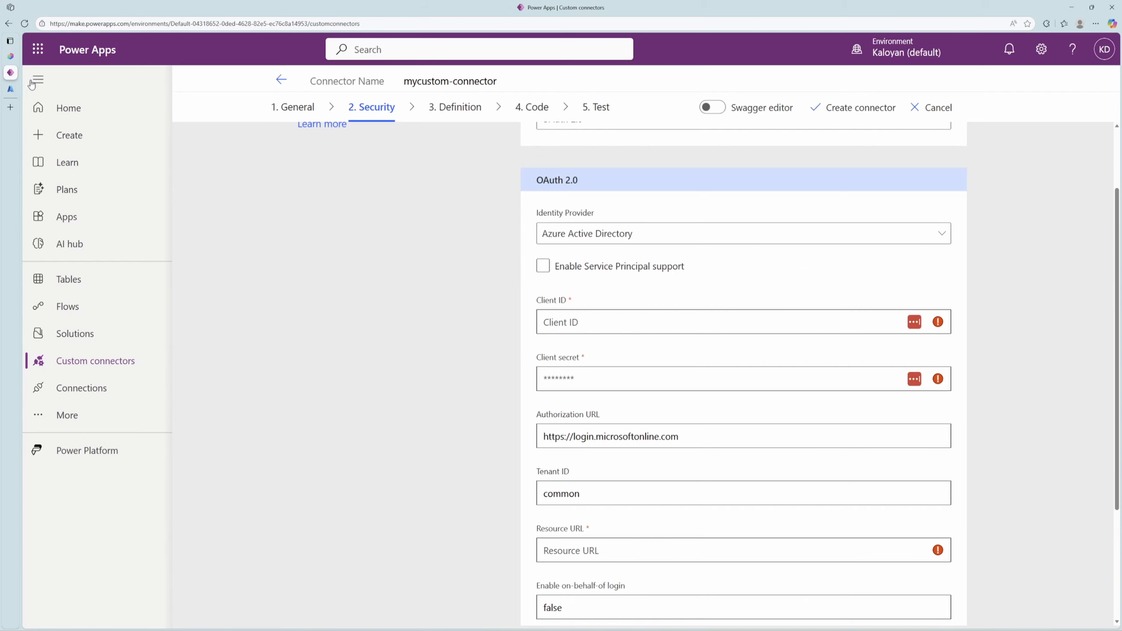
left_click(607, 322)
key("ctrl+v")
Switch to Azure and add a client secret described as "secret" with the recommended 180-day expiry to entraid-custom-connector.
left_click(11, 89)
left_click(107, 311)
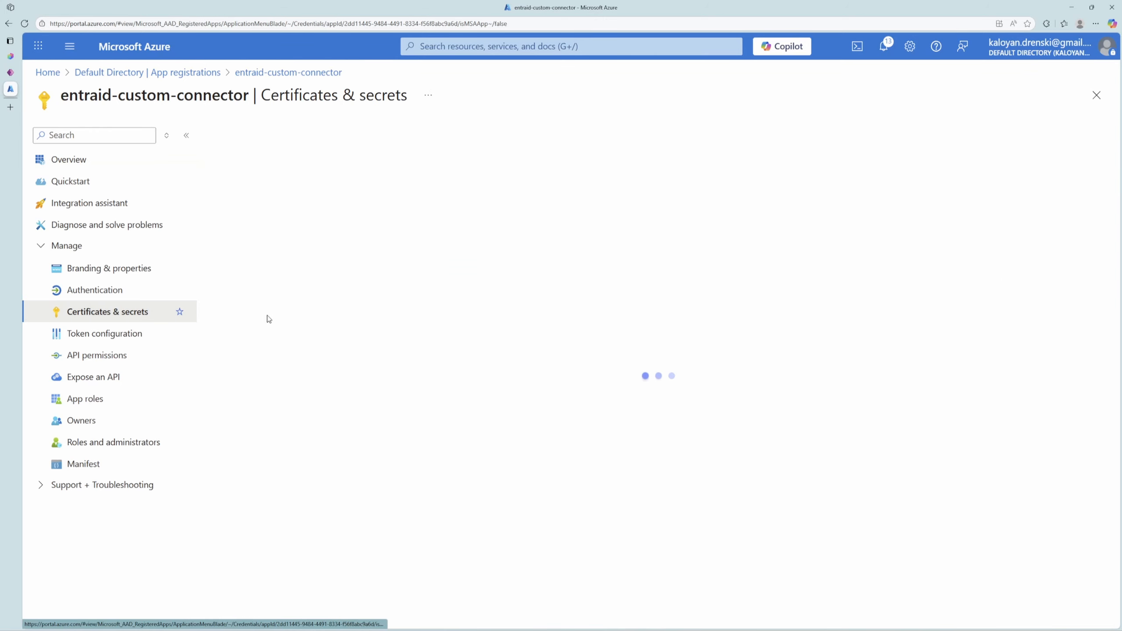
left_click(263, 339)
type("secret")
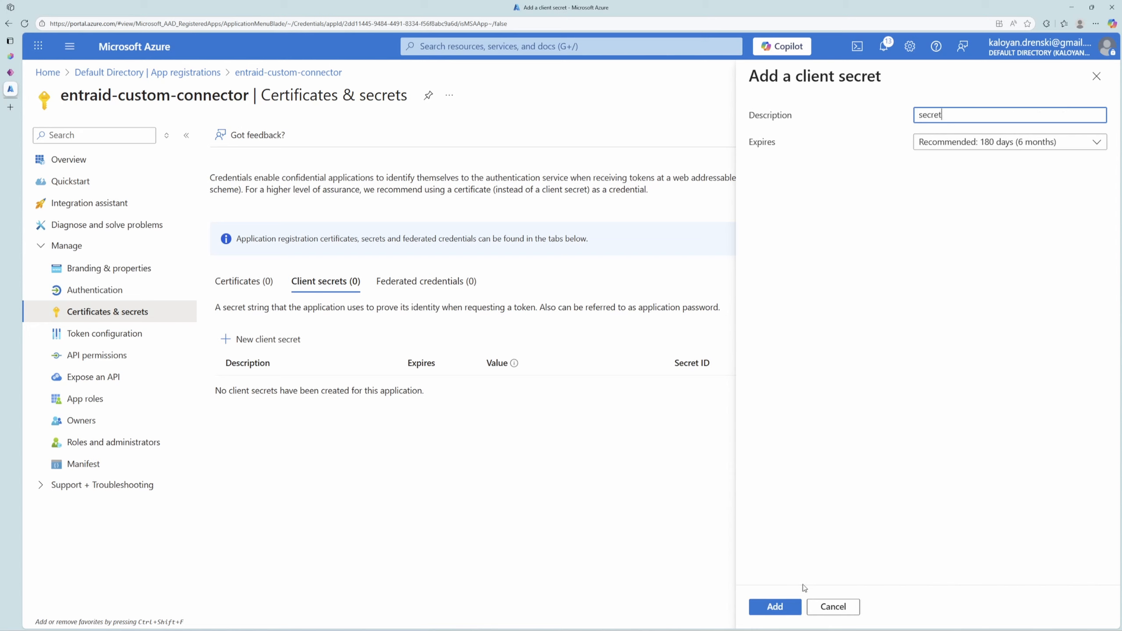
left_click(775, 607)
Copy the new client secret's value from Azure and paste it into the Client secret field of the Power Apps connector.
left_click(656, 424)
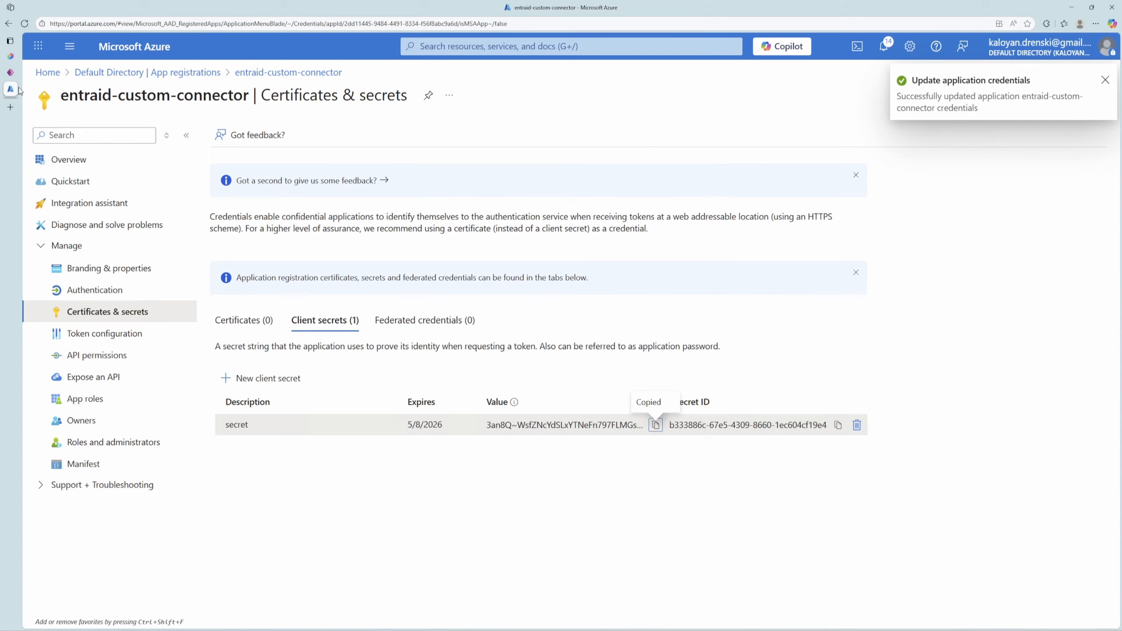
left_click(19, 72)
left_click(588, 376)
key("ctrl+v")
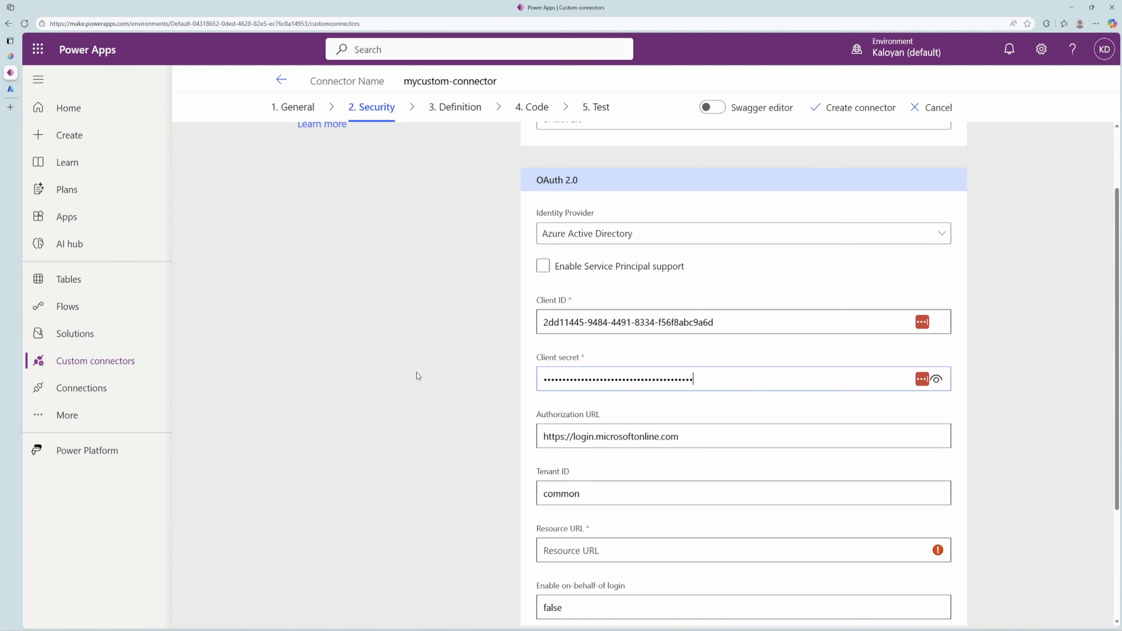
left_click(428, 382)
Replace the connector's tenant ID with the directory (tenant) ID copied from the entraid-custom-connector overview in Azure.
left_click(11, 89)
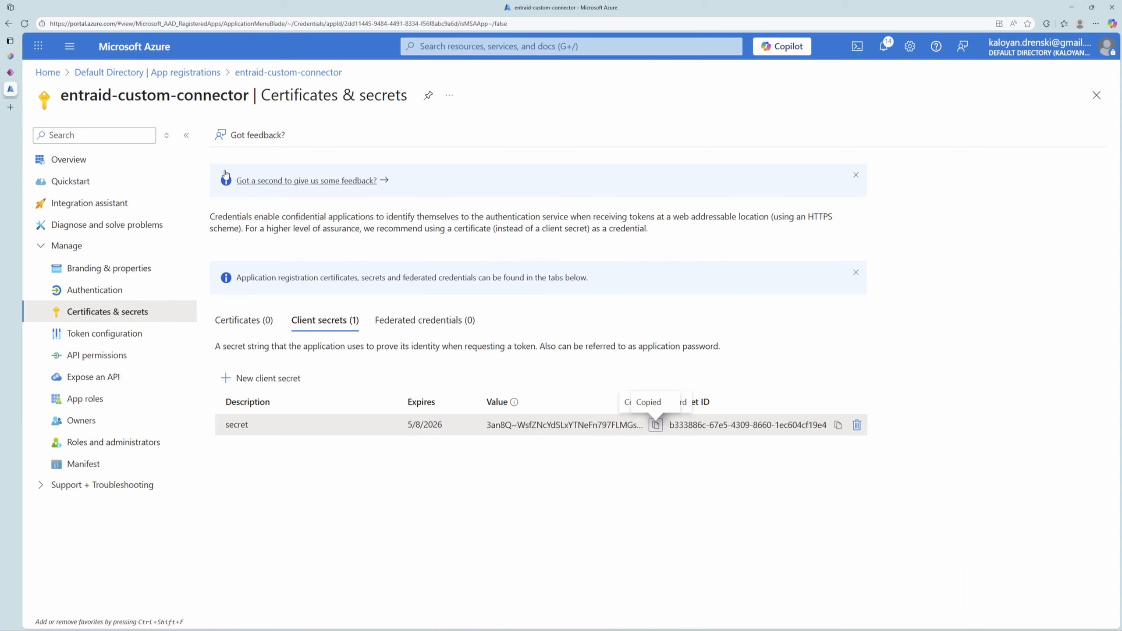
left_click(66, 159)
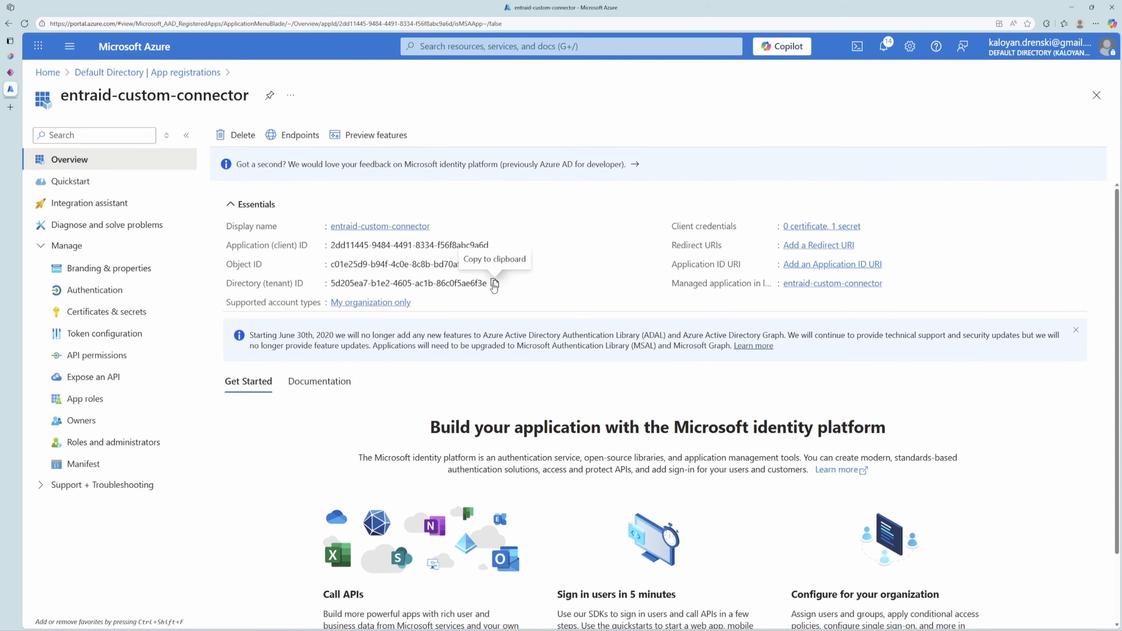
left_click(495, 283)
left_click(11, 73)
key("ctrl+v")
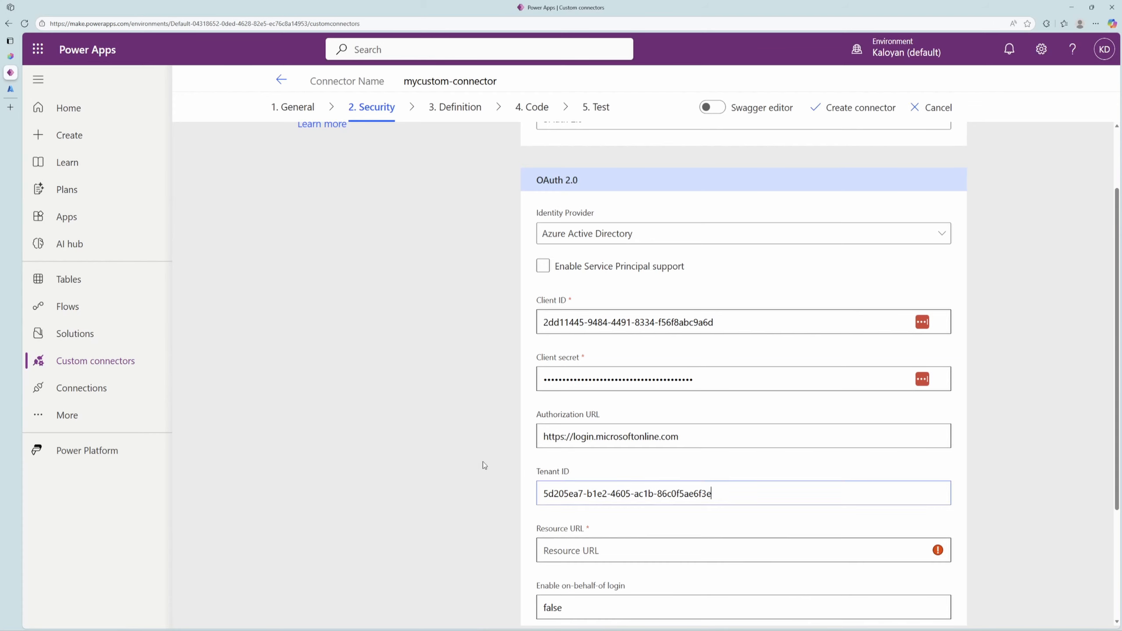
scroll(488, 436, "down", 1)
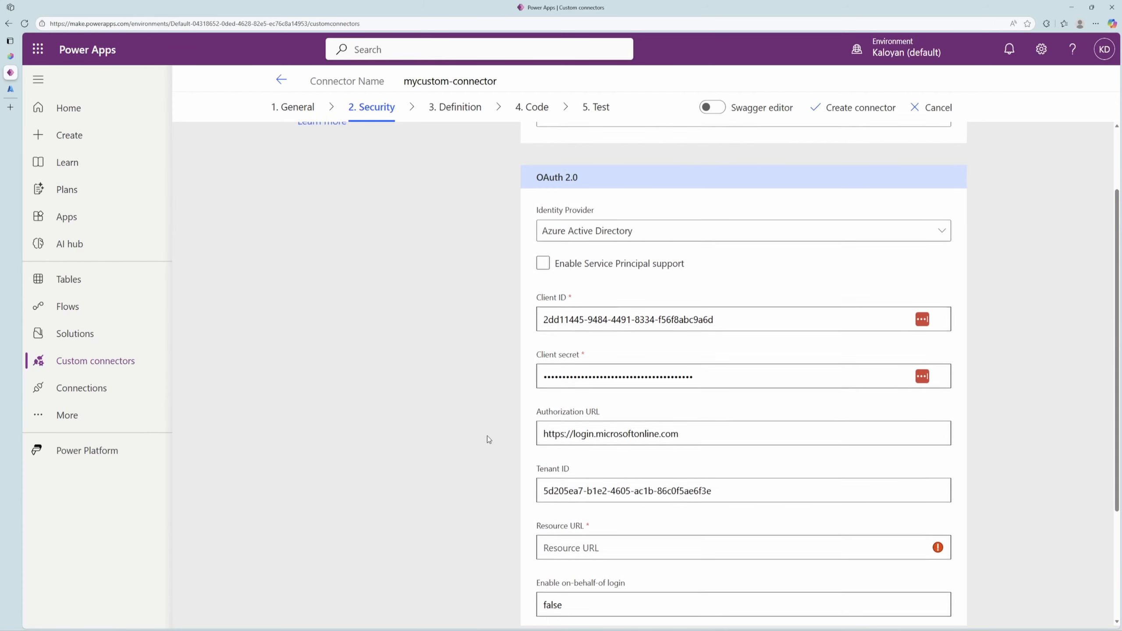
Set the connector's resource URL to weatherapi-tenantb's URI, api://4f15693e-0c50-4001-859c-45d37175c150, copied from entraid-custom-connector's API permissions in Azure.
left_click(11, 89)
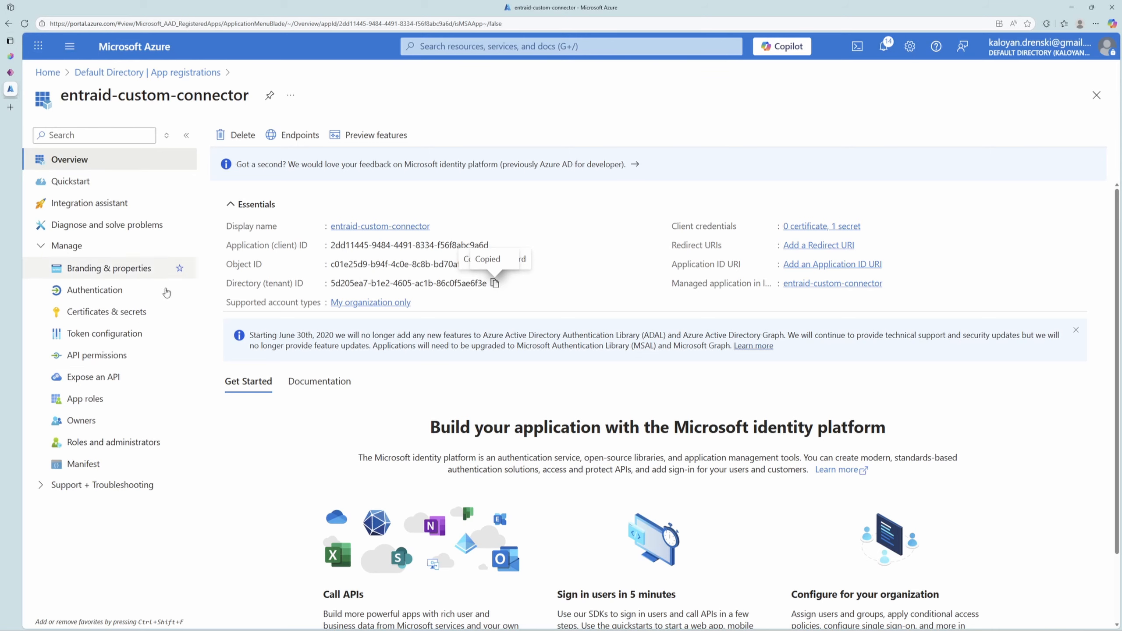
left_click(106, 356)
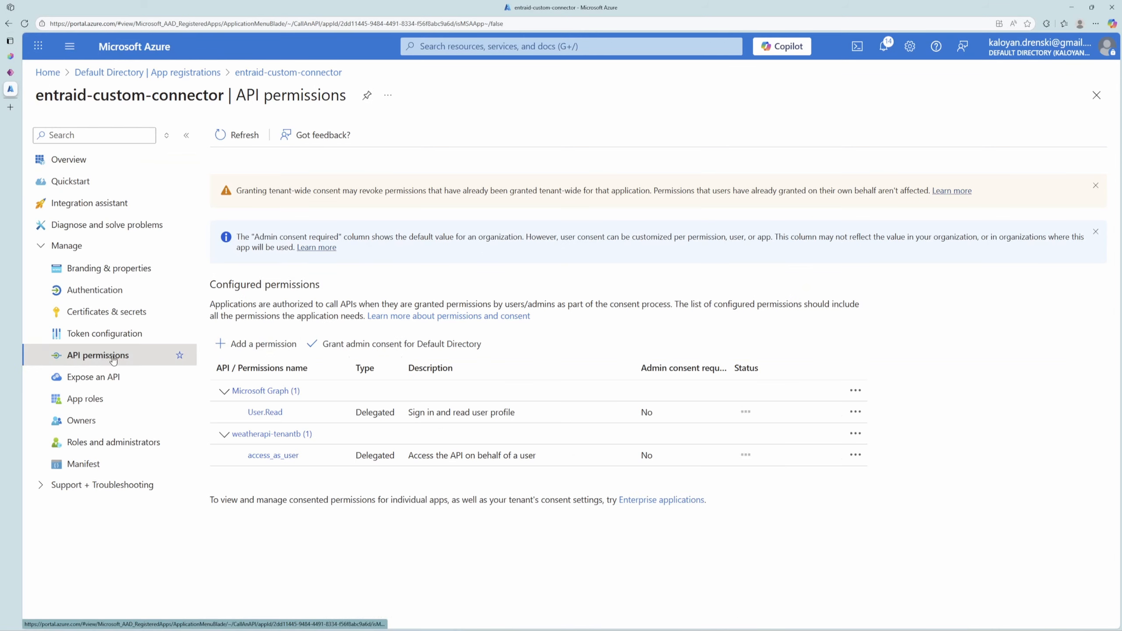
left_click(282, 434)
left_click_drag(784, 138, 596, 135)
key("ctrl+c")
left_click(11, 73)
key("ctrl+v")
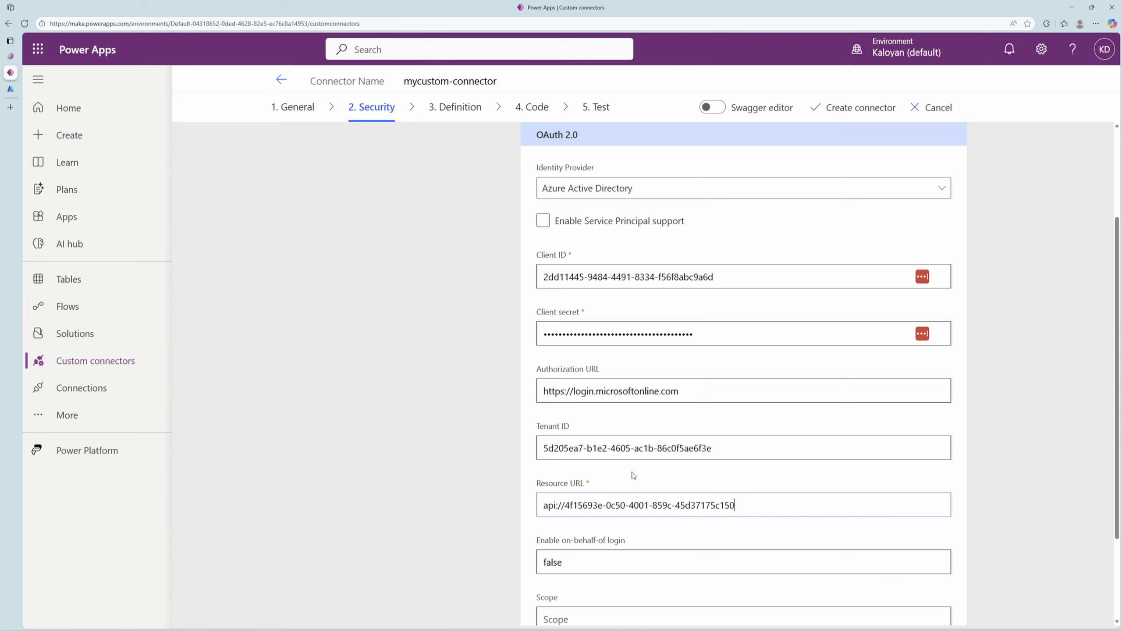
Set the connector's scope to access_as_user, copied from the Azure permission, and create the connector without saving its credentials in LastPass.
scroll(633, 476, "down", 3)
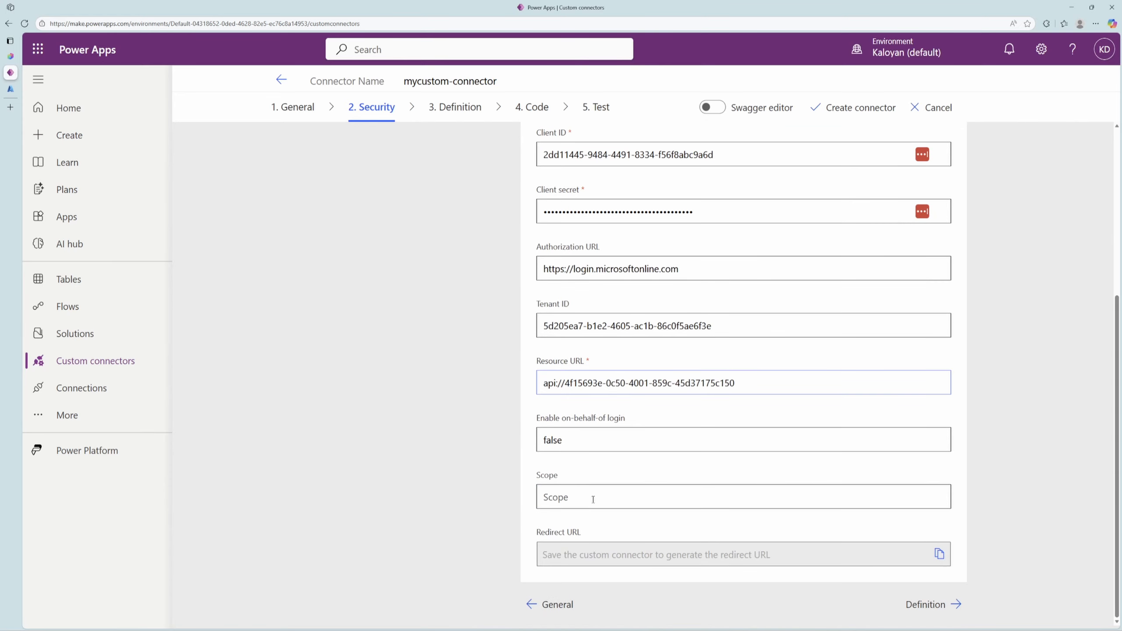
left_click(5, 90)
left_click_drag(611, 489, 663, 487)
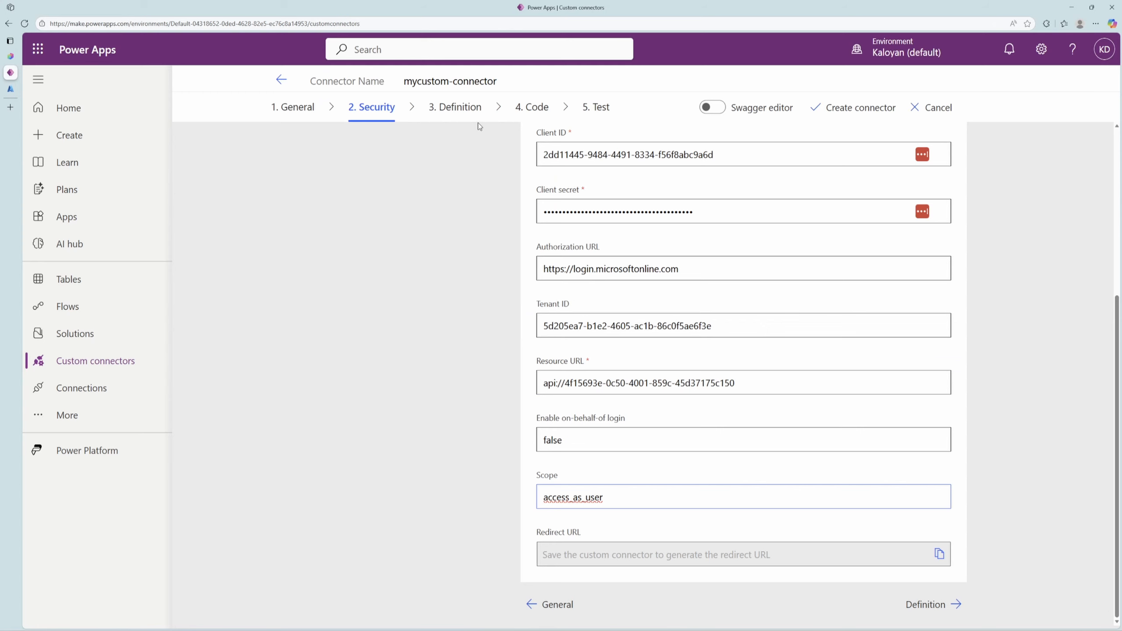
left_click(871, 110)
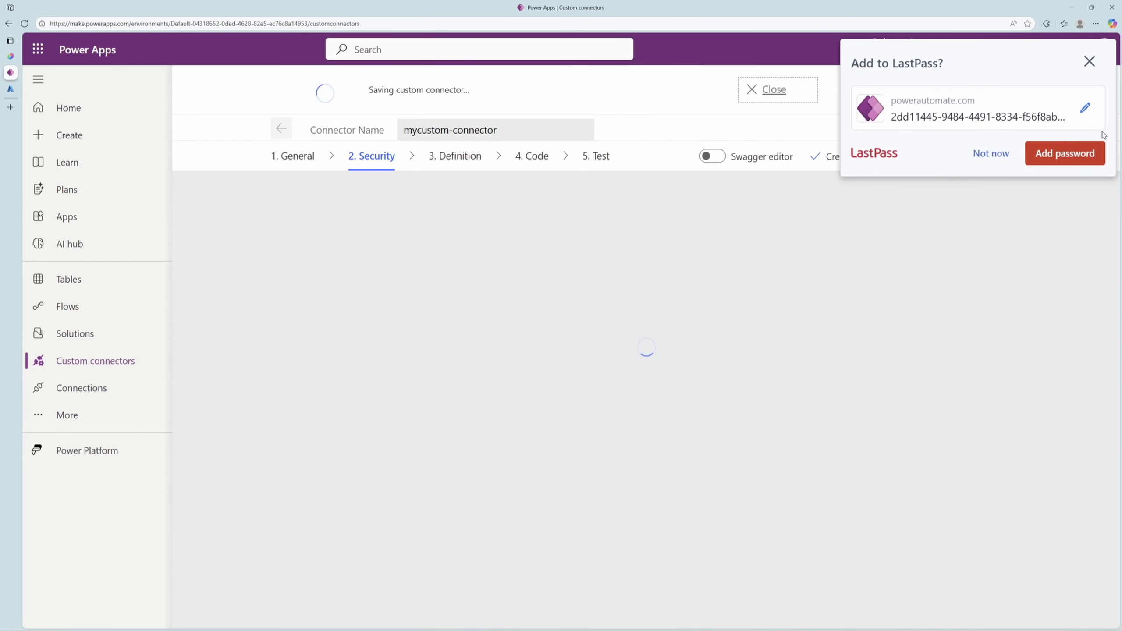
left_click(1002, 150)
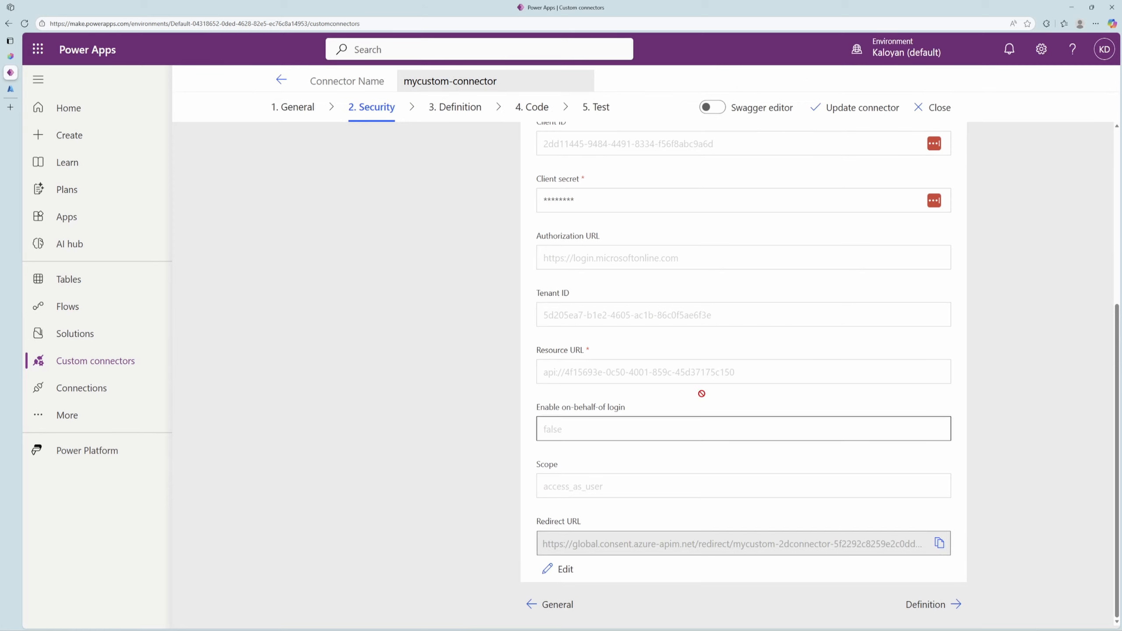
Add a Web platform to entraid-custom-connector in Azure with the connector's redirect URL, enabling access tokens and ID tokens.
left_click(10, 89)
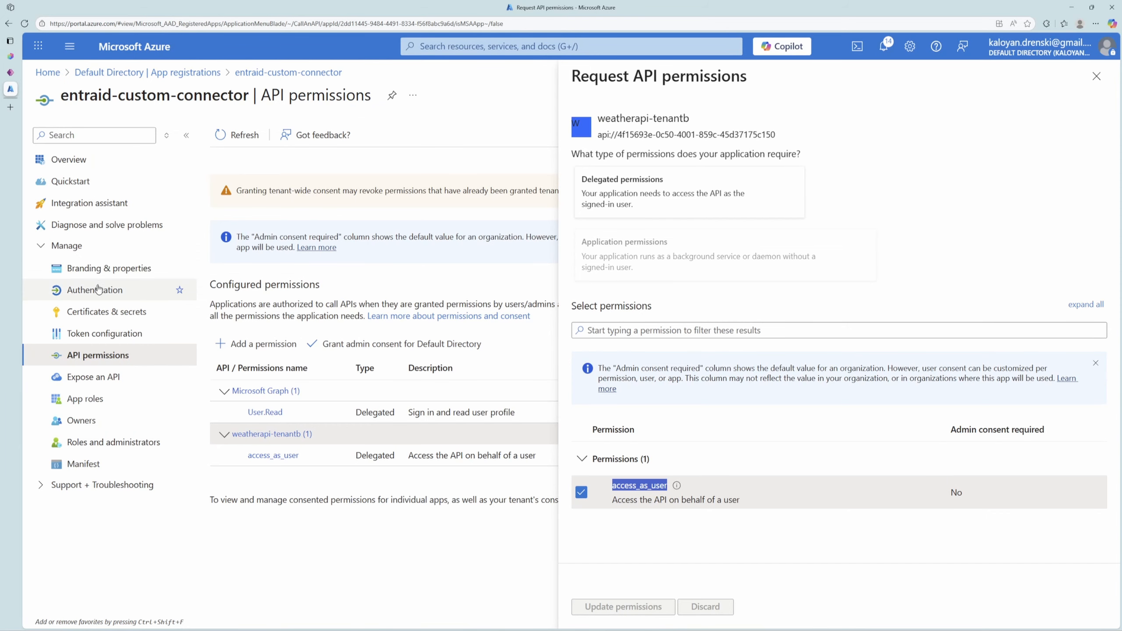
left_click(98, 289)
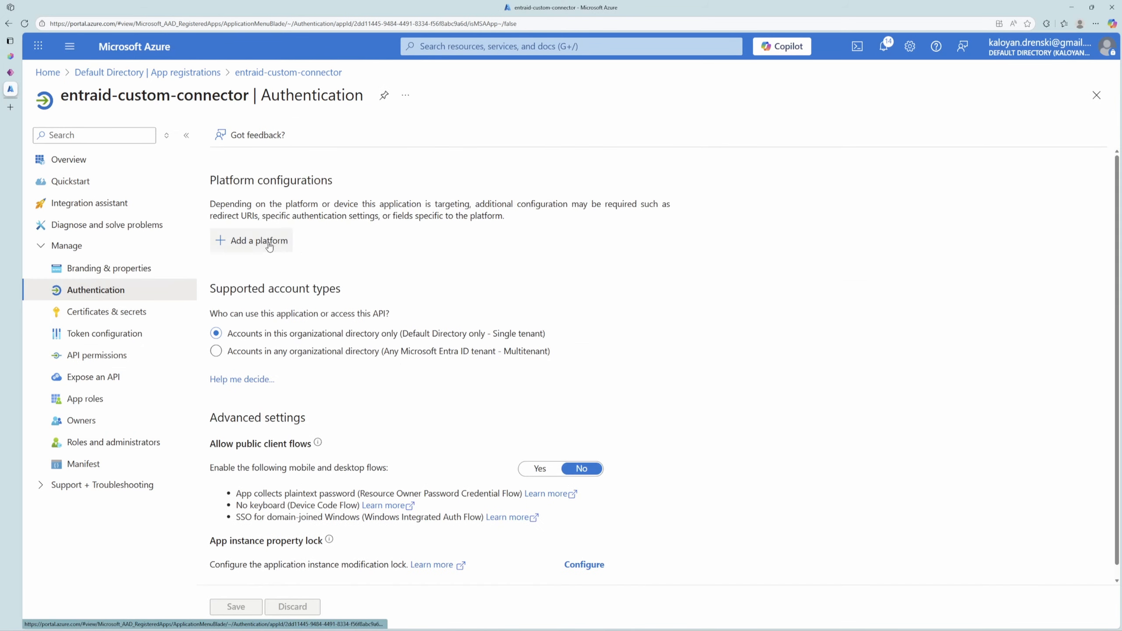
left_click(270, 247)
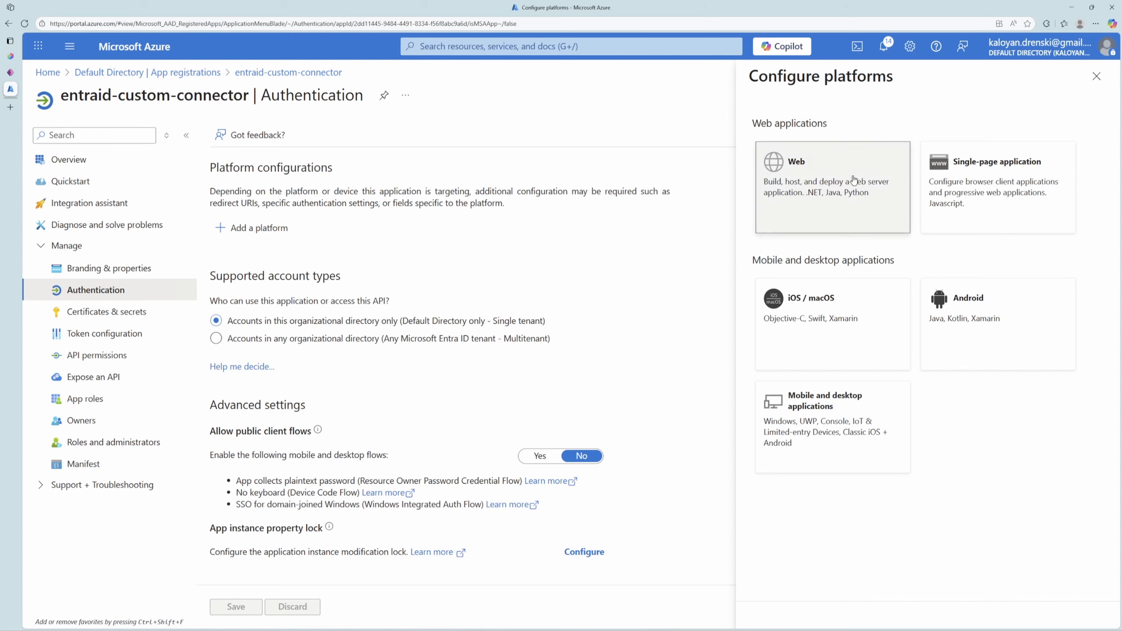
left_click(853, 180)
left_click(884, 226)
key("ctrl+v")
left_click(758, 441)
left_click(759, 461)
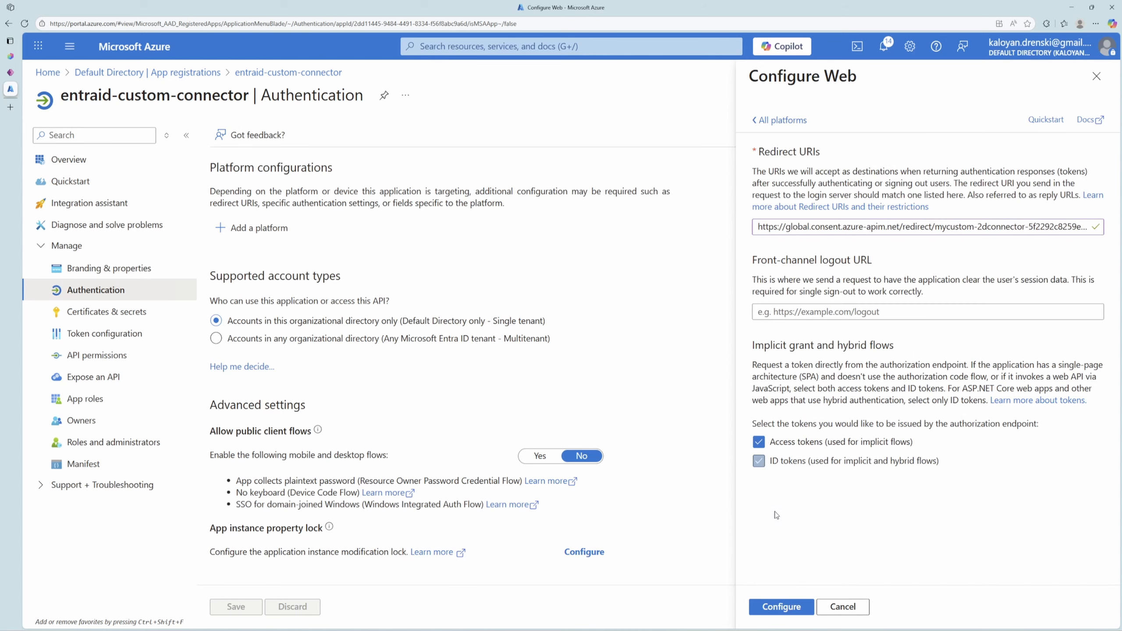
left_click(781, 606)
Add an action to mycustom-connector in Power Apps with summary "Get weather forecast", description "Gets weather forecast" and operation ID GetWeatherForecast.
left_click(10, 72)
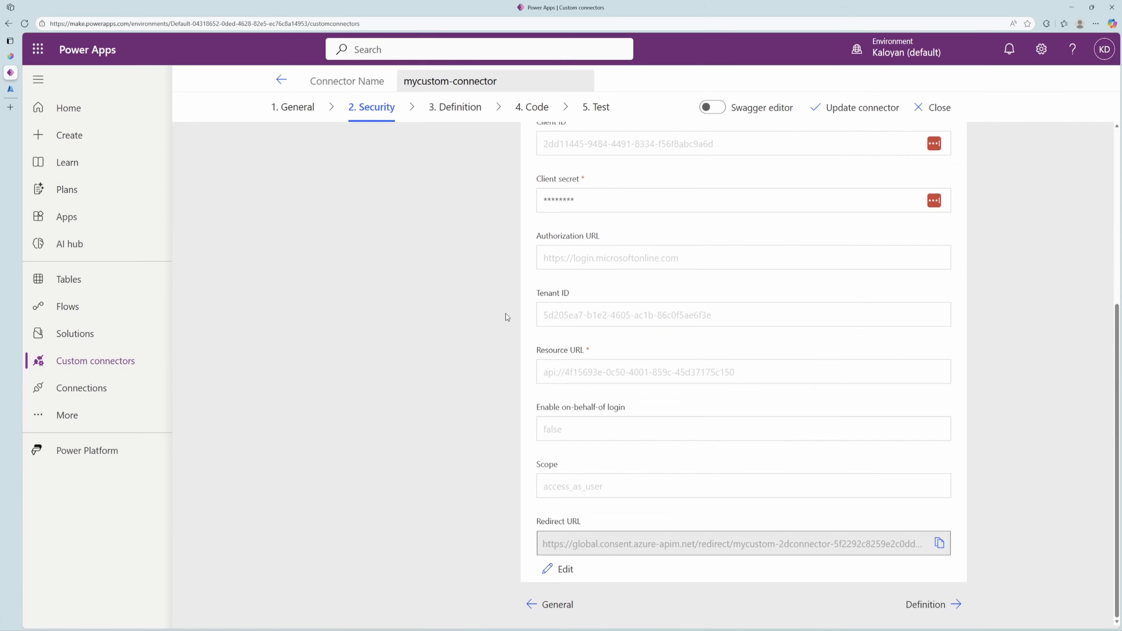
left_click(455, 110)
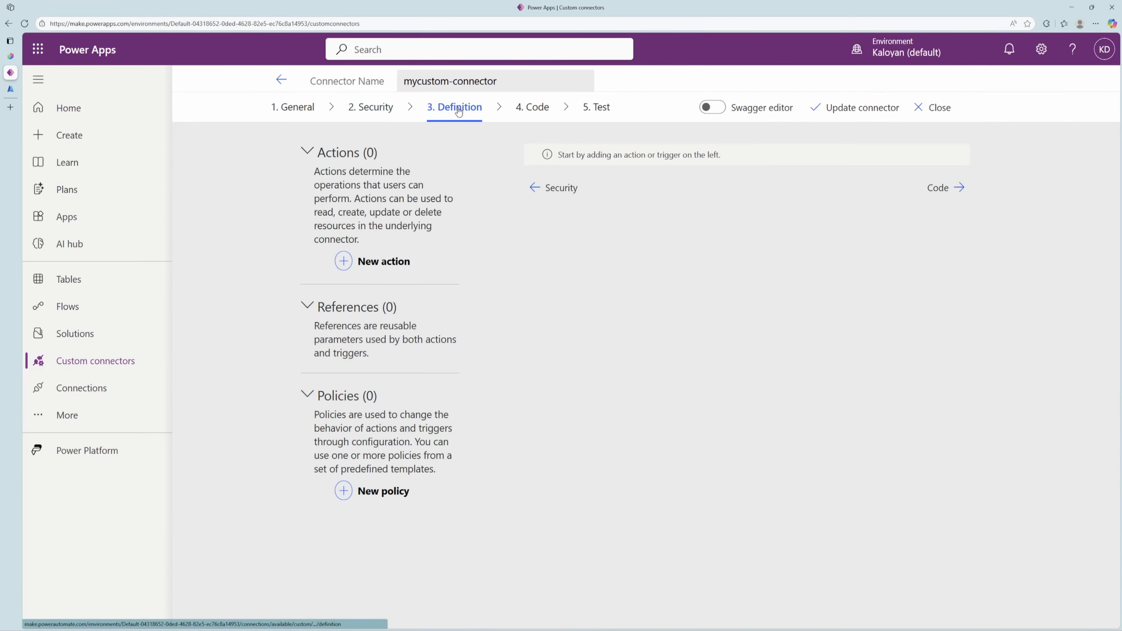
left_click(349, 262)
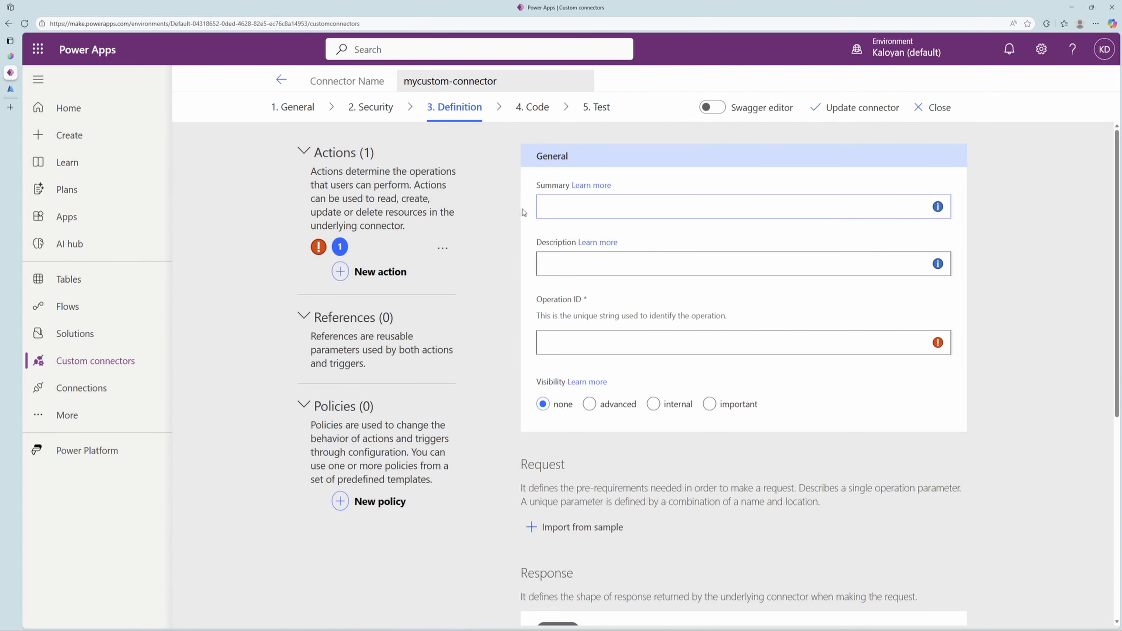
left_click(574, 205)
left_click(587, 230)
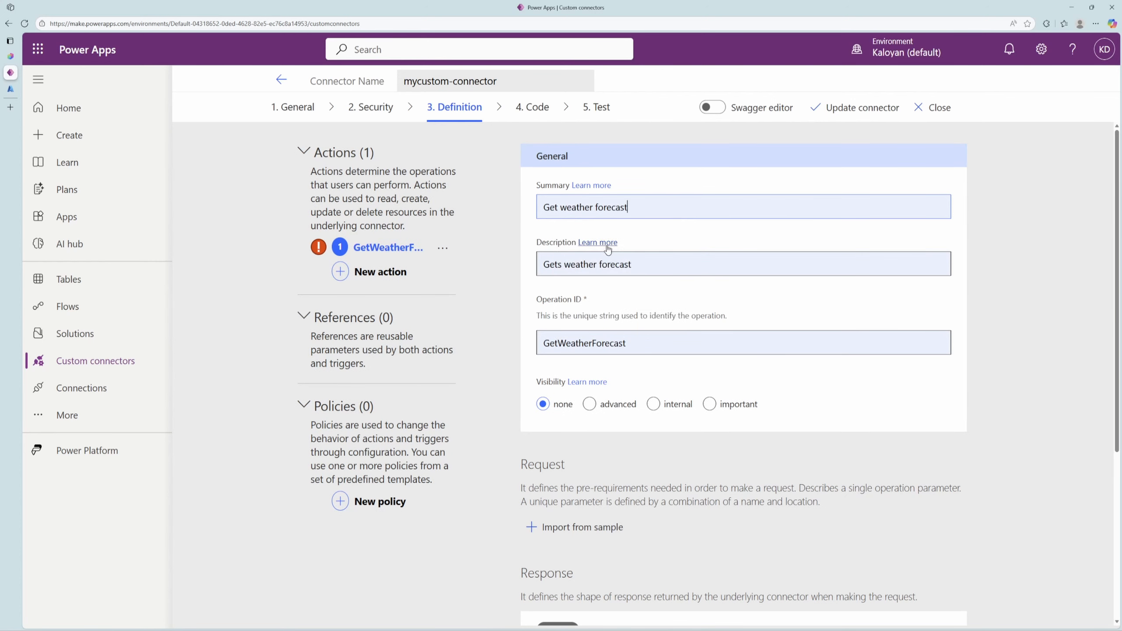
Start importing a sample request for the forecast action, and copy WeatherAPI-tenant2's default domain from its App Service page in Azure.
scroll(635, 376, "down", 3)
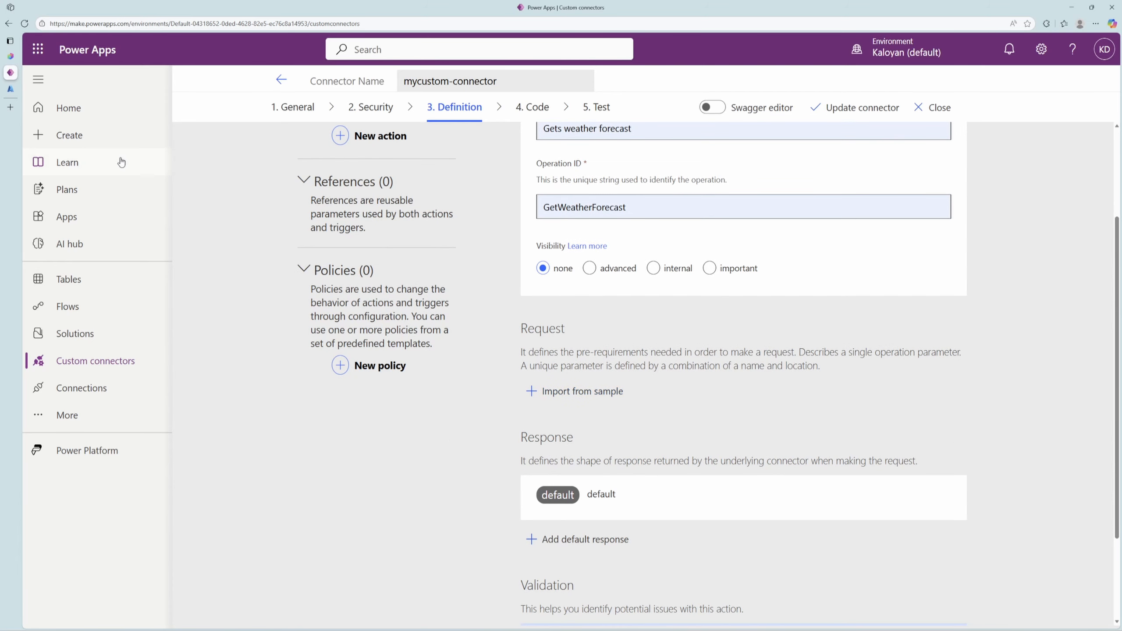
left_click(574, 391)
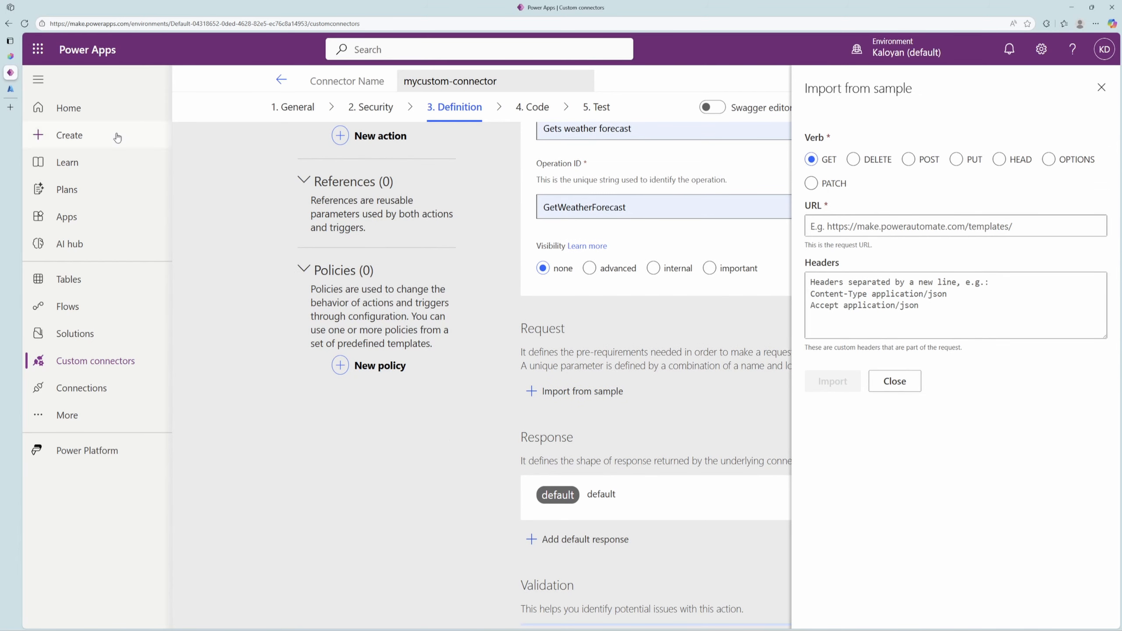
left_click(10, 89)
left_click(132, 46)
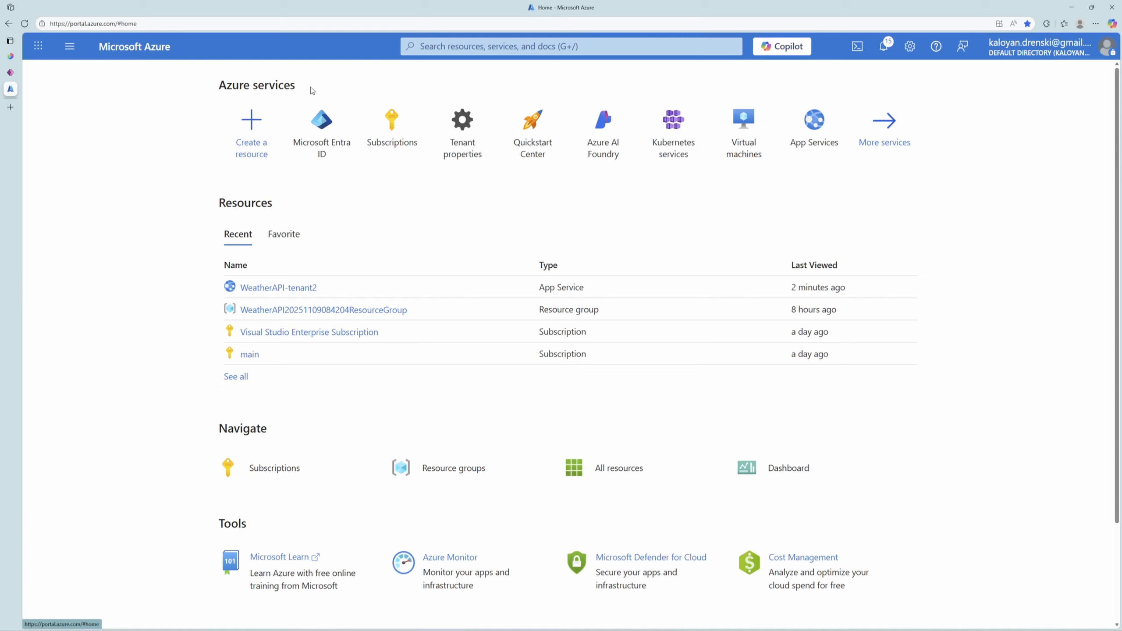
left_click(290, 292)
left_click(1073, 187)
left_click(10, 72)
left_click(850, 226)
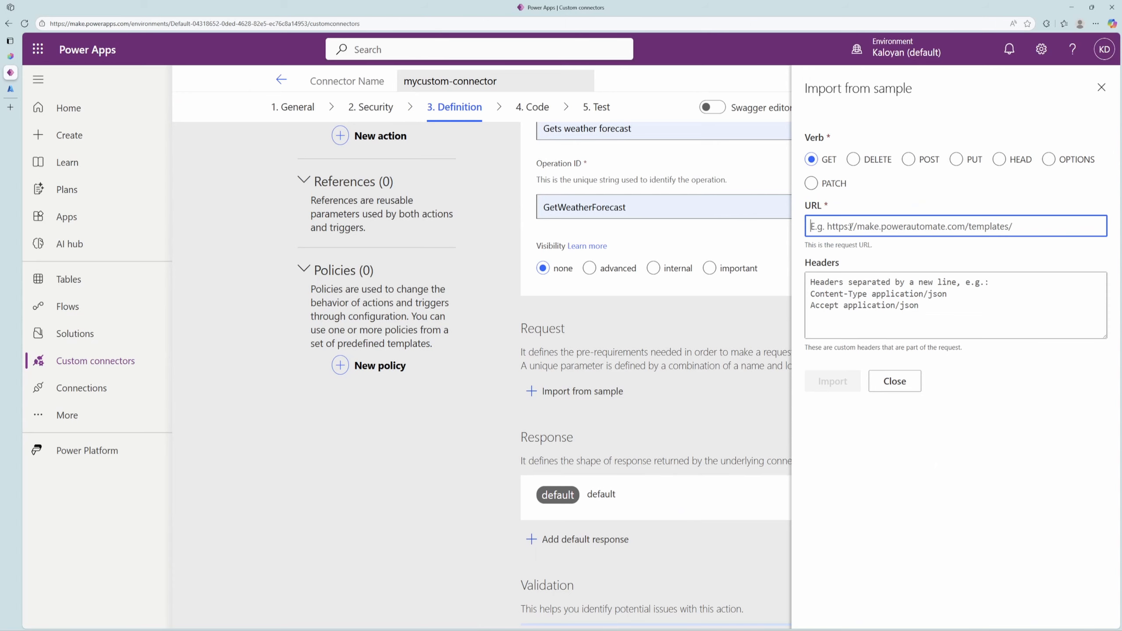
type("https://")
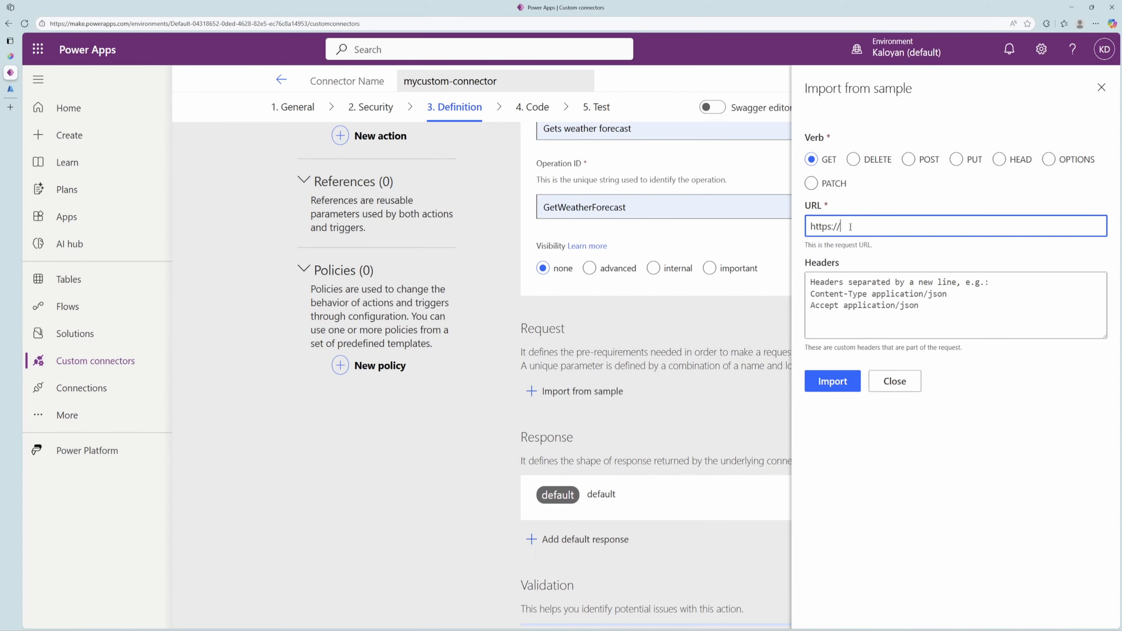
key("ctrl+v")
type("/weatherforecast")
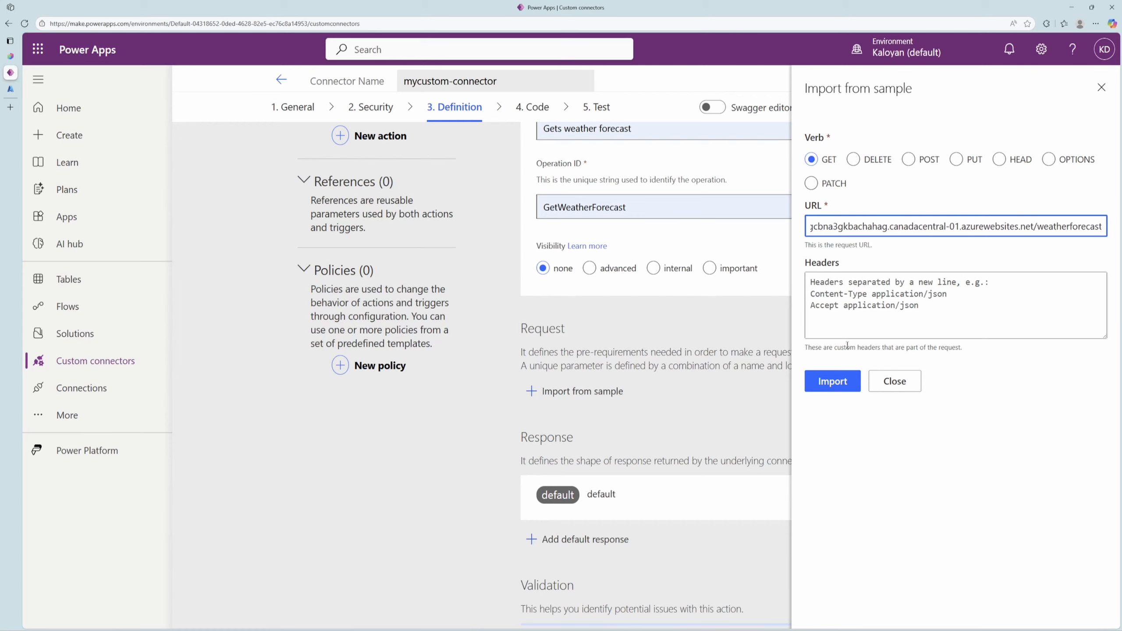
left_click(843, 380)
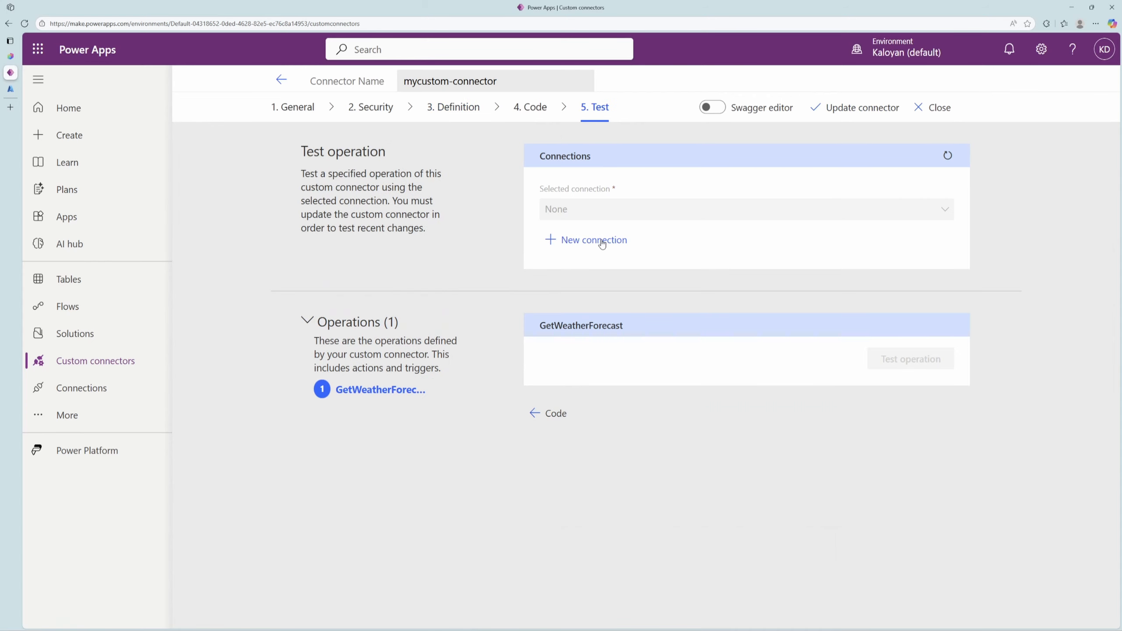
Create a new connection for mycustom-connector from its test page, signing in with the Gmail-based Microsoft account, and check the connection's status.
left_click(601, 243)
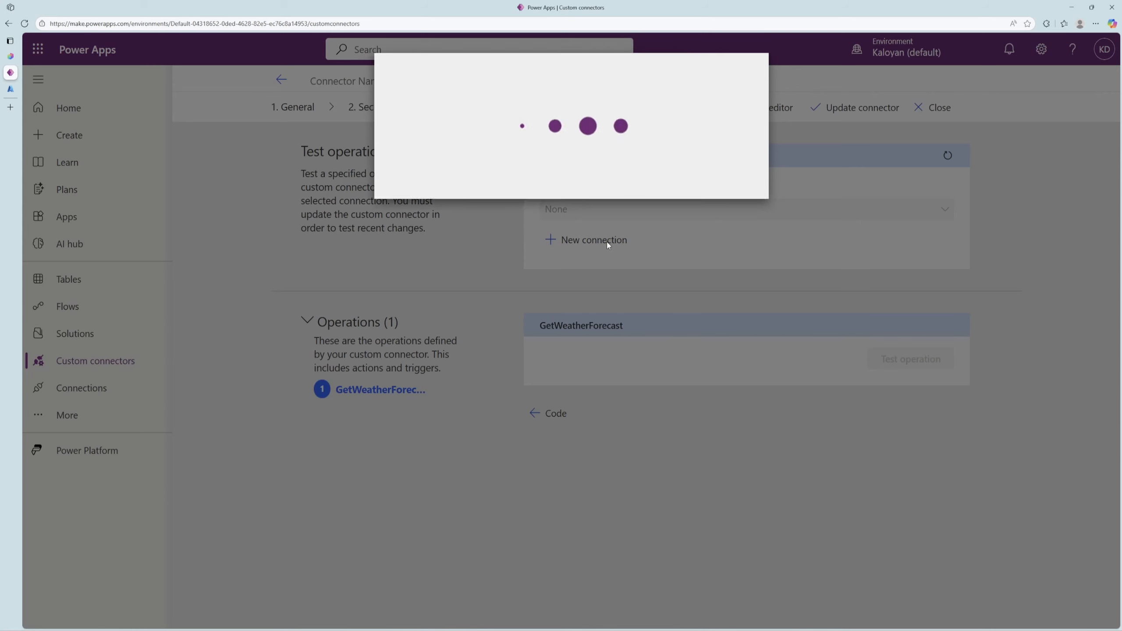
left_click(714, 208)
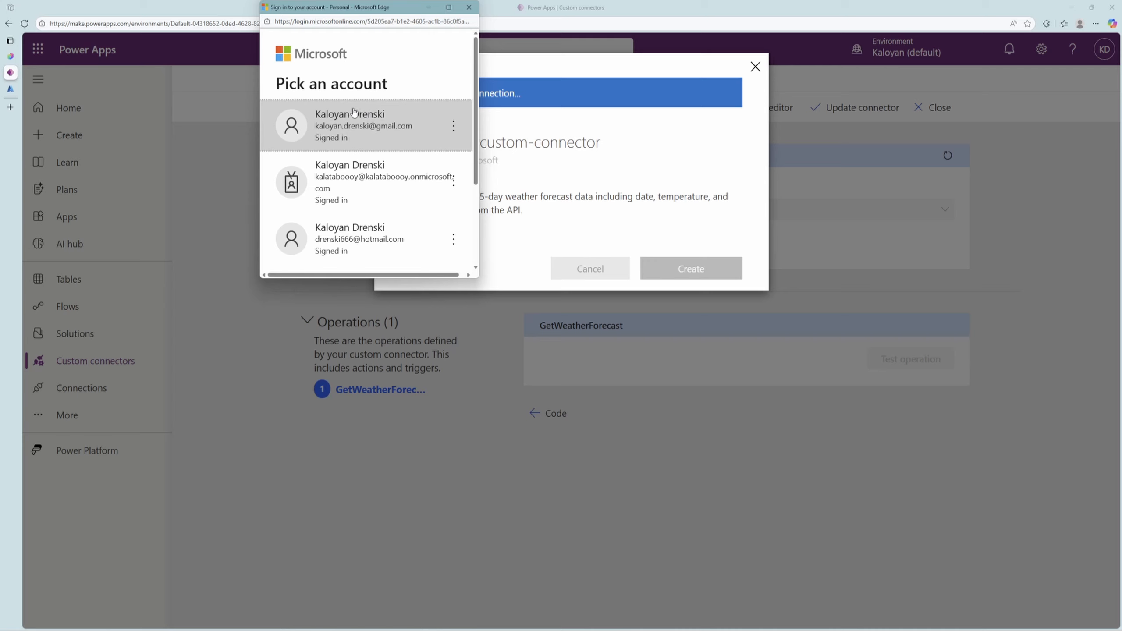
left_click(389, 132)
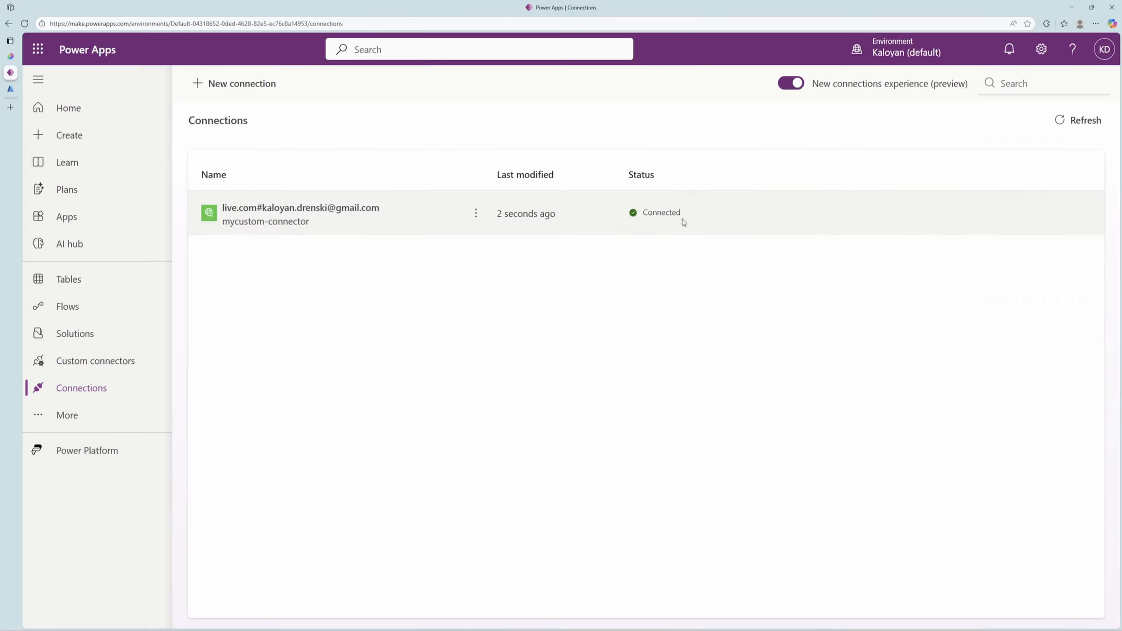
left_click_drag(681, 214, 632, 215)
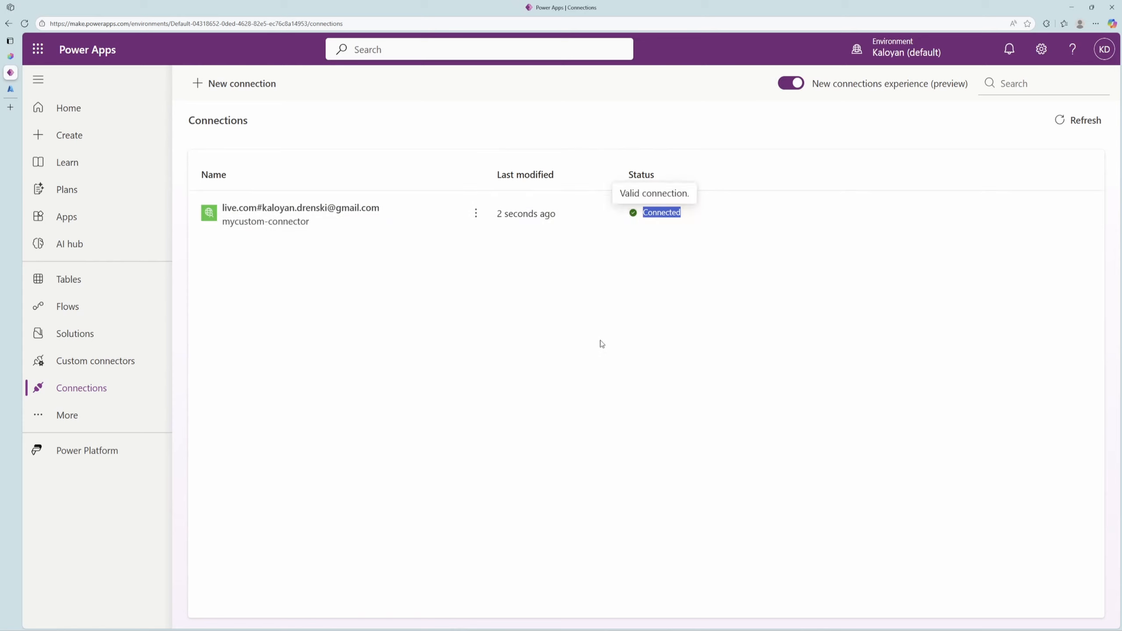
Reopen mycustom-connector for editing, test its weather forecast operation with the new connection, and examine the response headers and body.
left_click(7, 26)
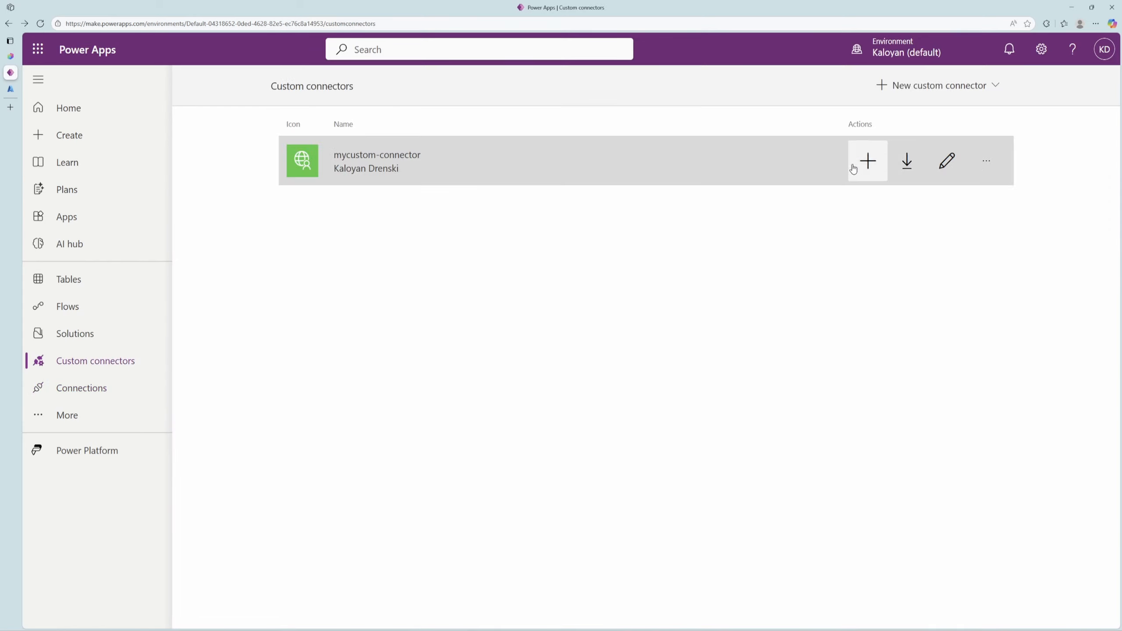
left_click(954, 162)
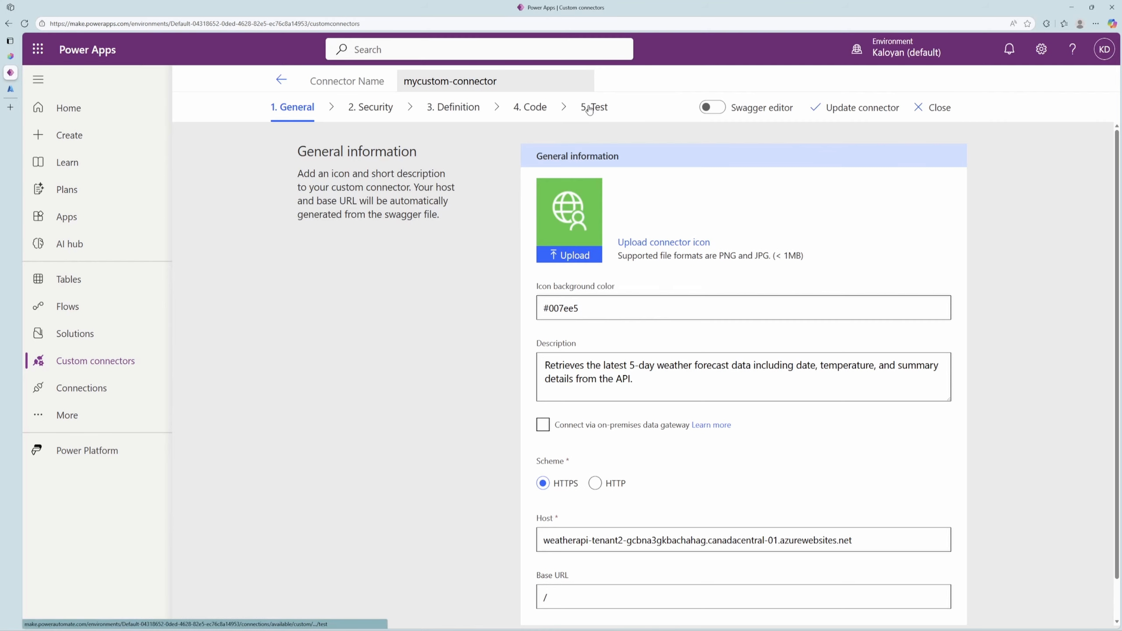
left_click(595, 107)
left_click(940, 368)
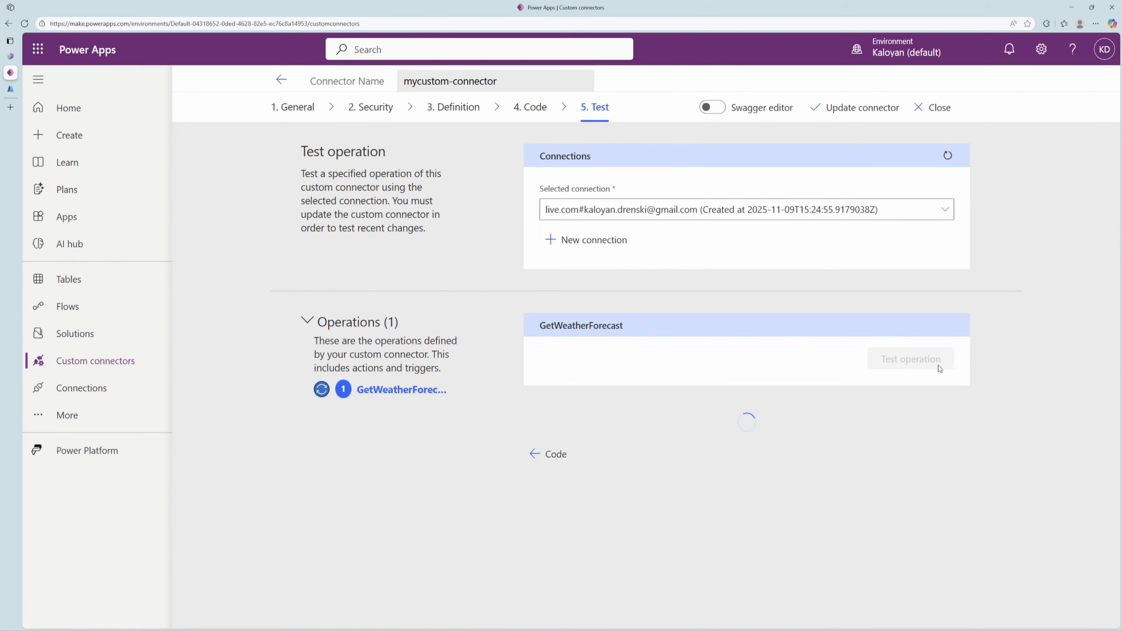
scroll(732, 498, "down", 6)
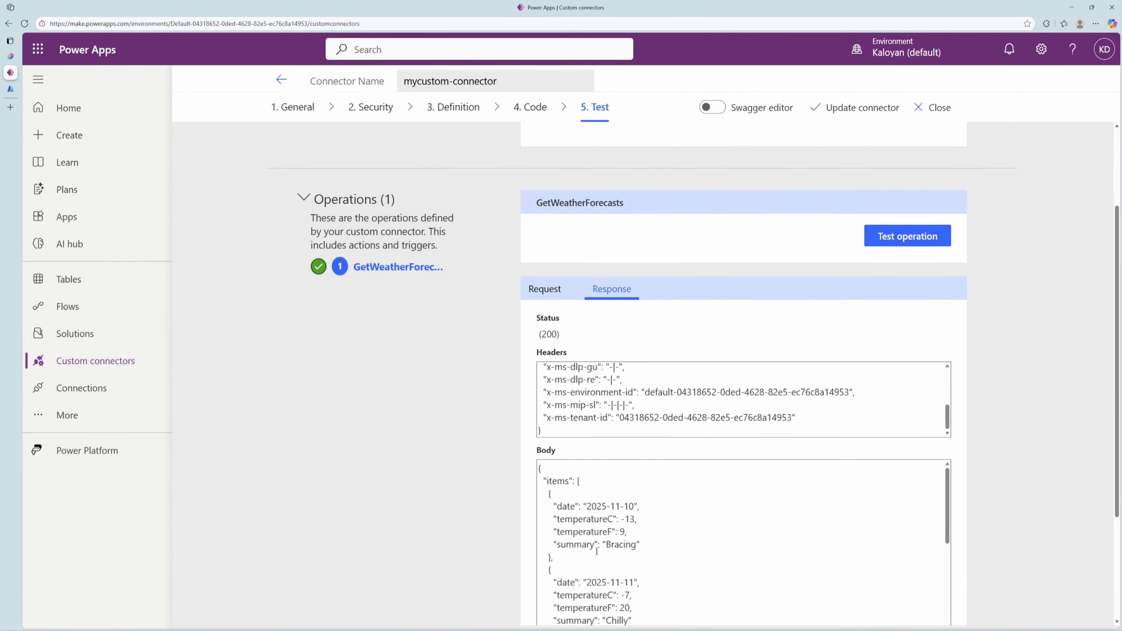
scroll(641, 483, "down", 2)
scroll(651, 485, "down", 3)
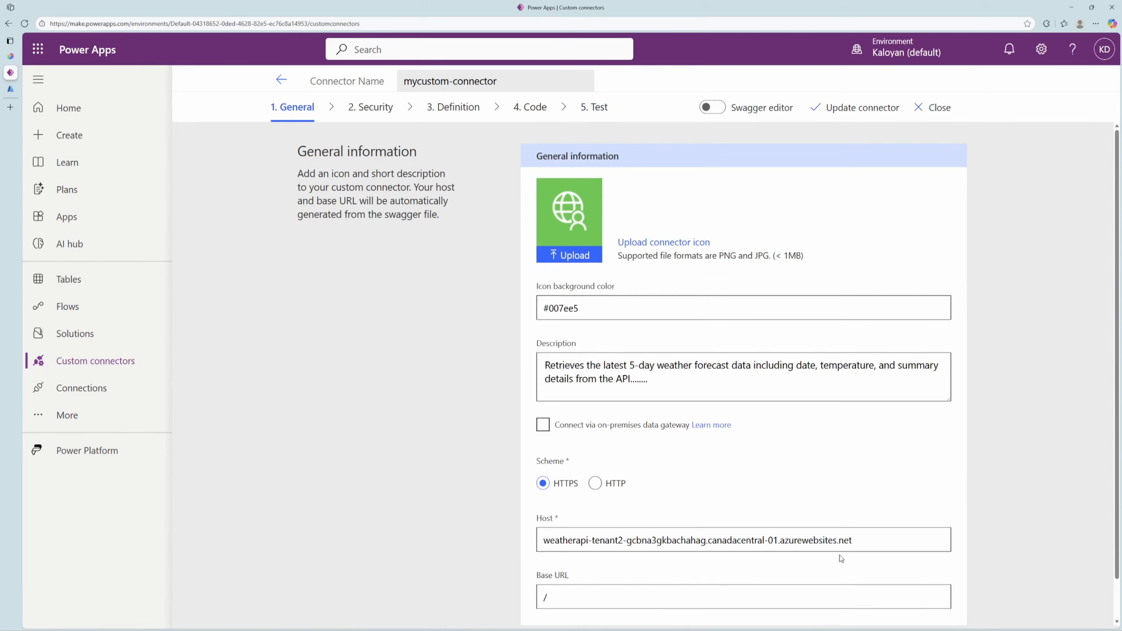
scroll(840, 558, "down", 1)
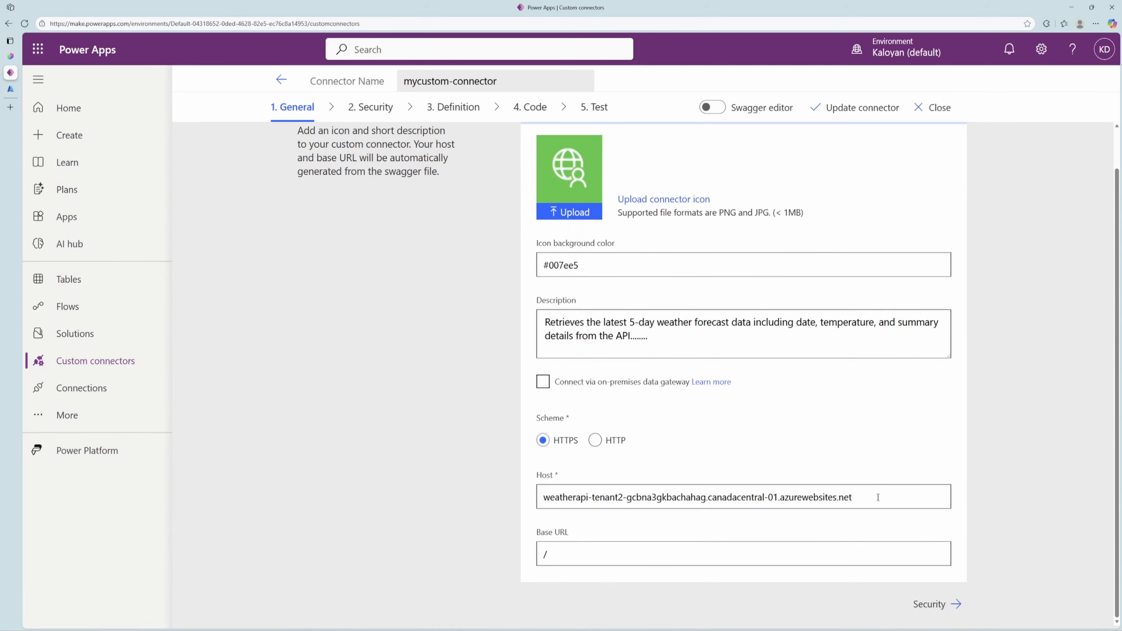
Request the connector host's /weatherforecast path directly in a new browser tab to check unauthenticated access to the API.
left_click_drag(852, 497, 543, 496)
key("ctrl+c")
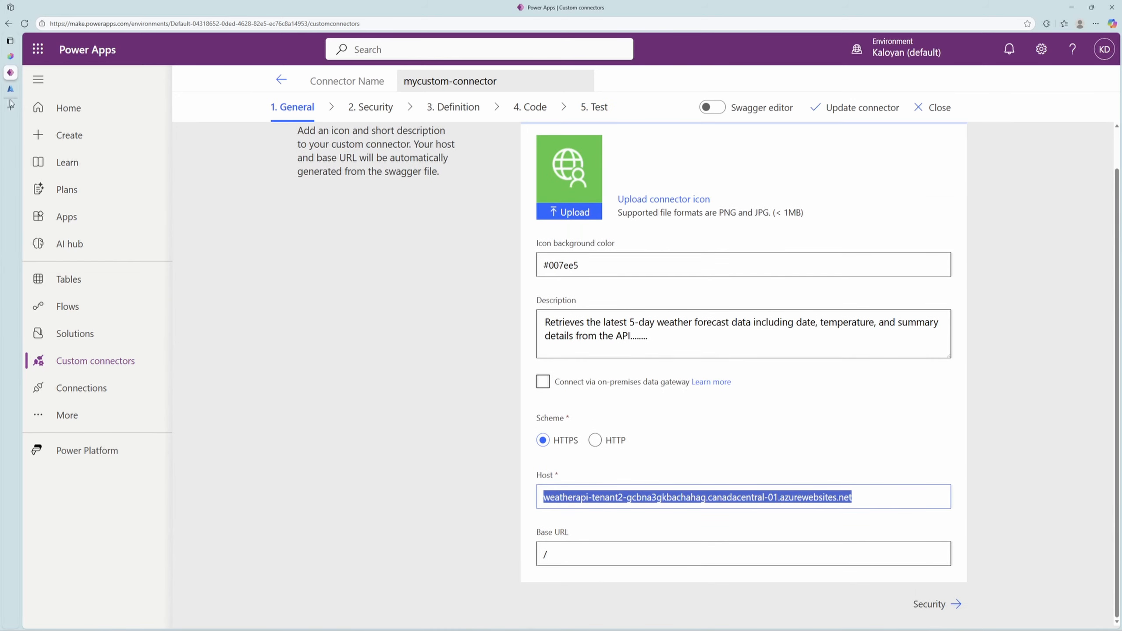
key("ctrl+t")
key("ctrl+v")
type("/weatherforecast")
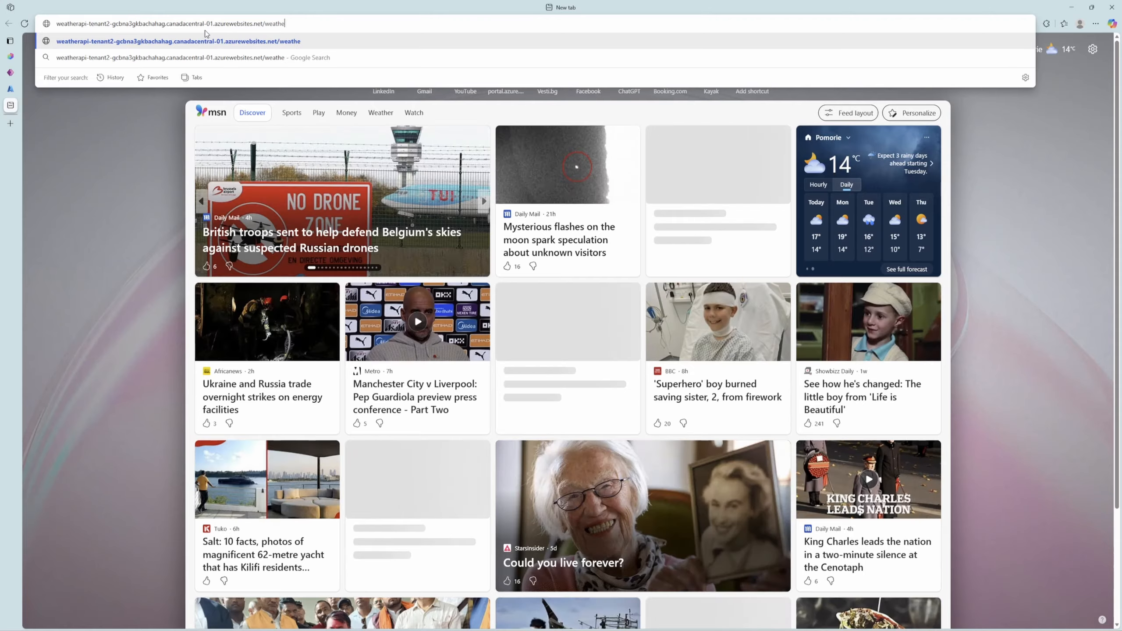
key("Return")
left_click_drag(308, 305, 151, 298)
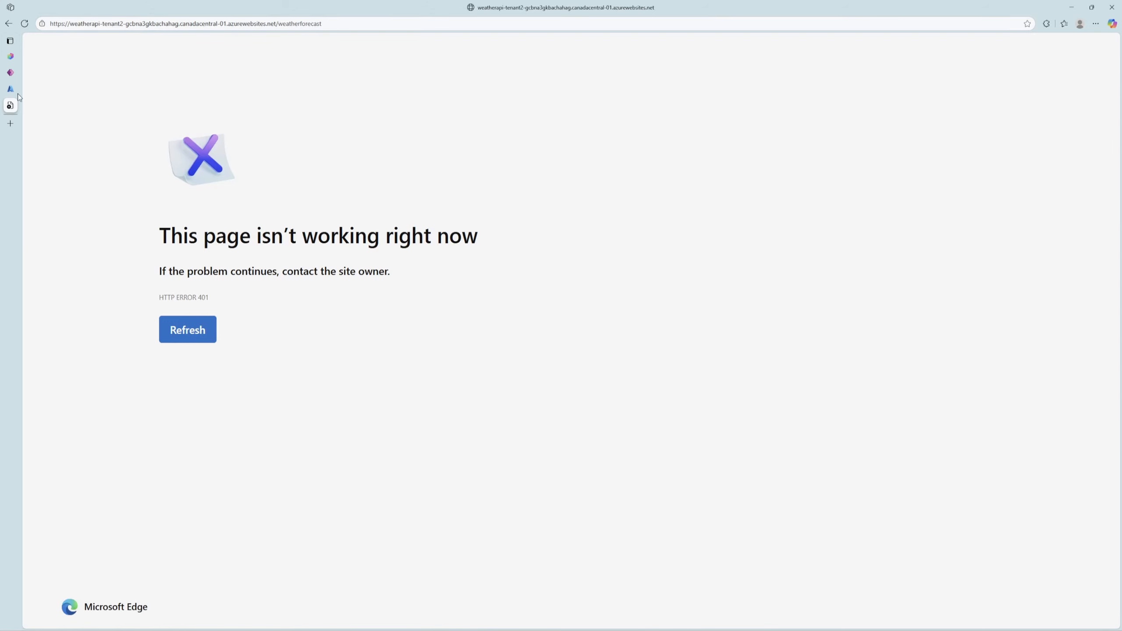
Copy the connector's name, mycustom-connector, from Power Apps and create a new agent in Copilot Studio with the default configuration.
left_click(10, 72)
left_click(1069, 386)
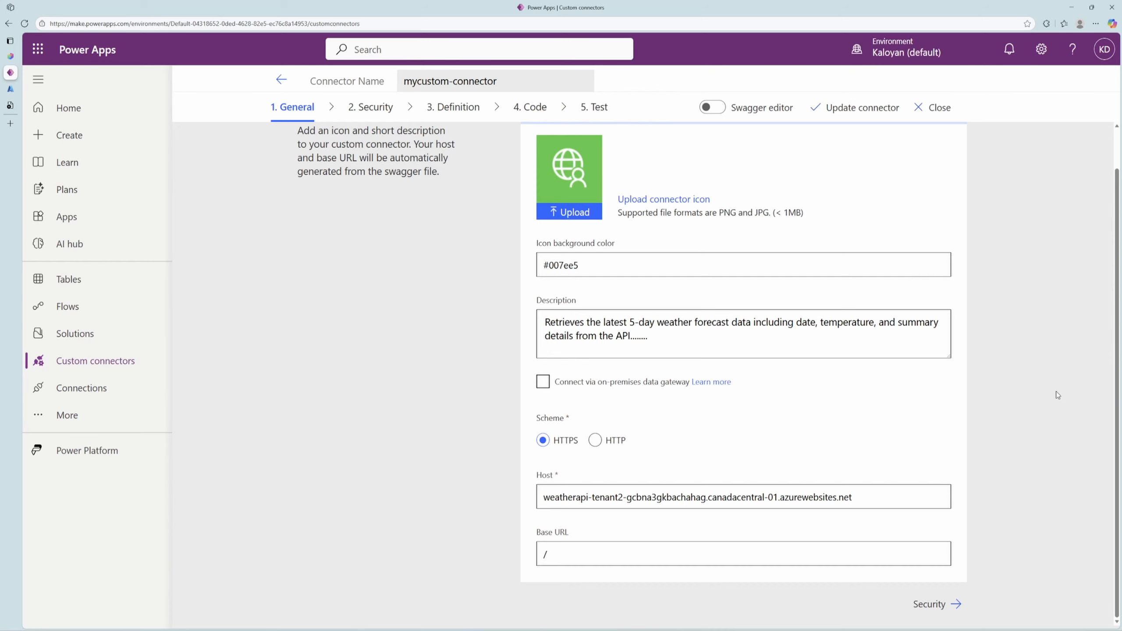
triple_click(396, 86)
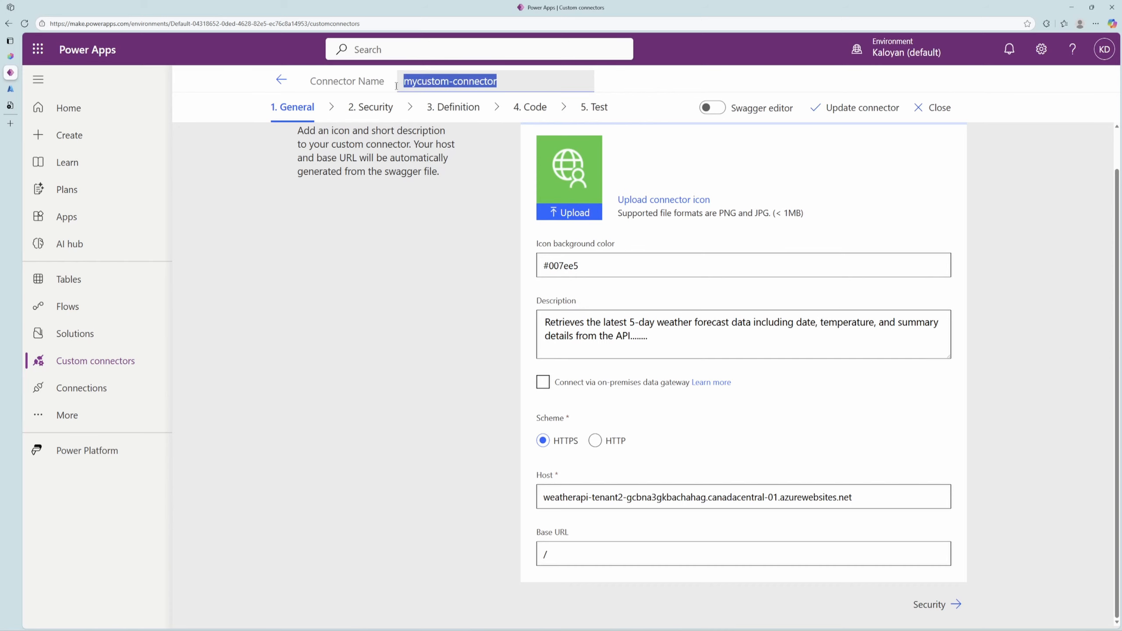
left_click(18, 57)
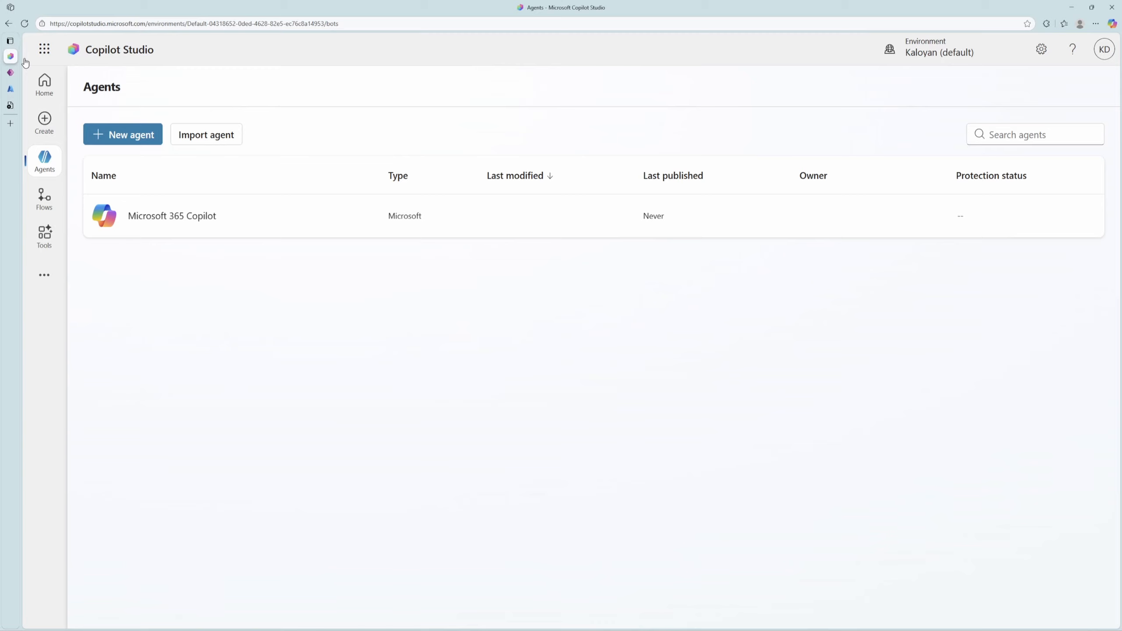
left_click(145, 137)
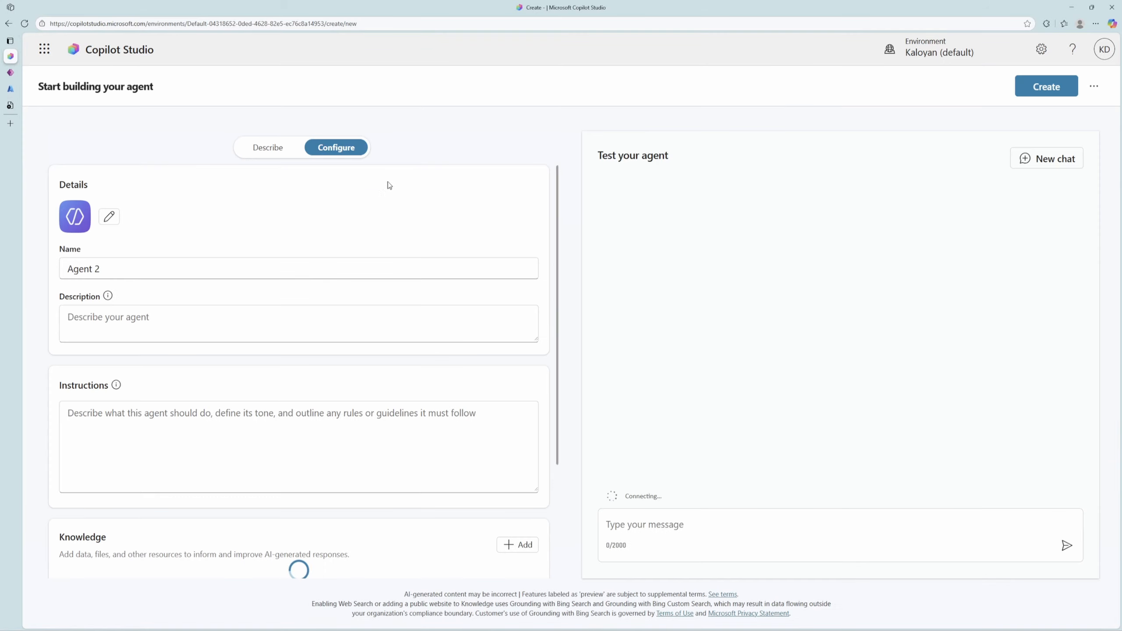
left_click(1046, 87)
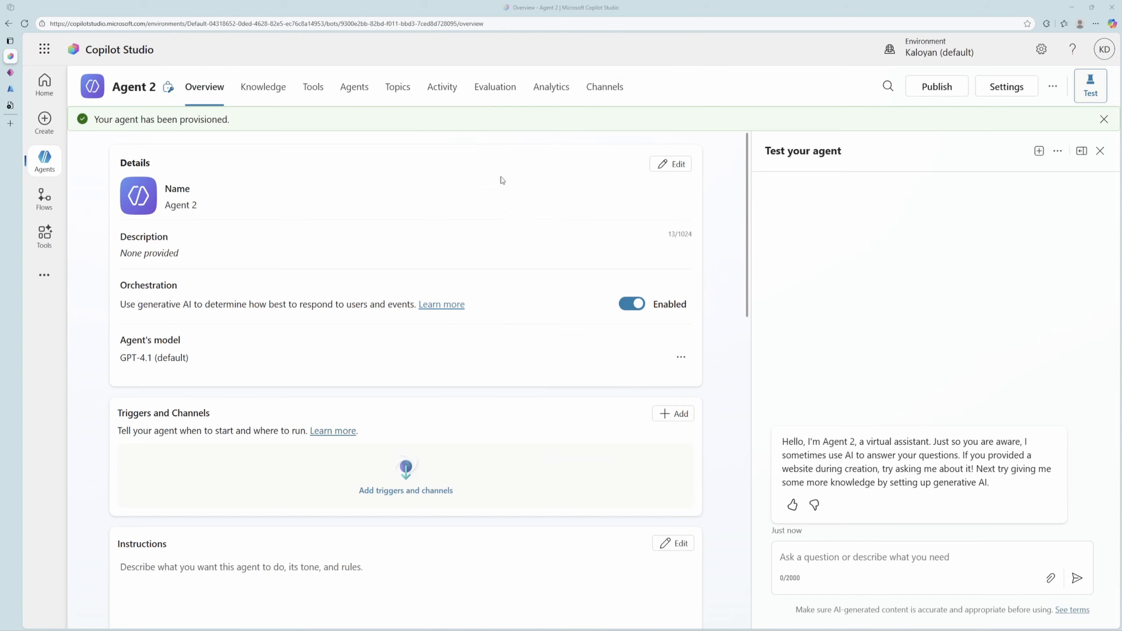
Search the agent's available tools for mycustom-connector and add its Get weather forecasts action using the existing connection.
scroll(399, 378, "down", 10)
left_click(405, 439)
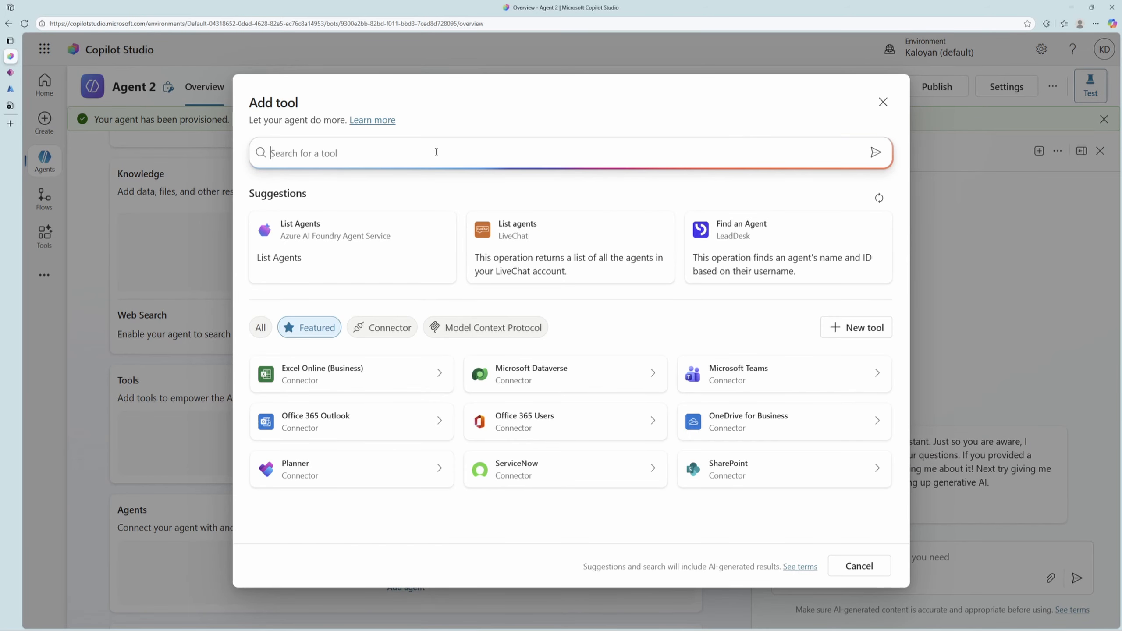
key("ctrl+v")
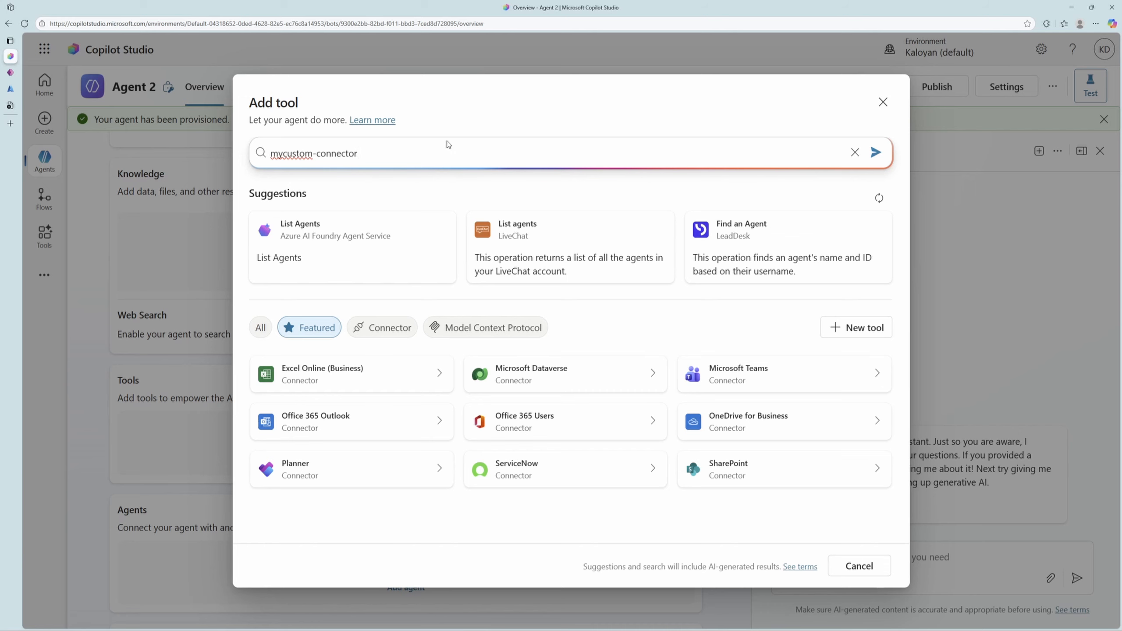
key("Return")
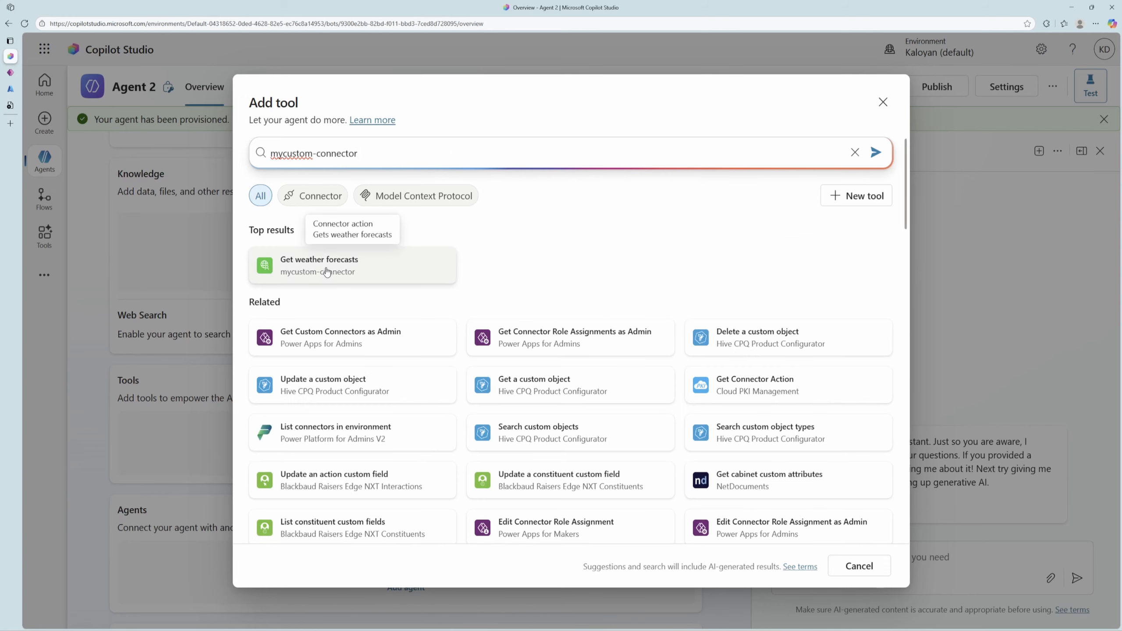
left_click(326, 271)
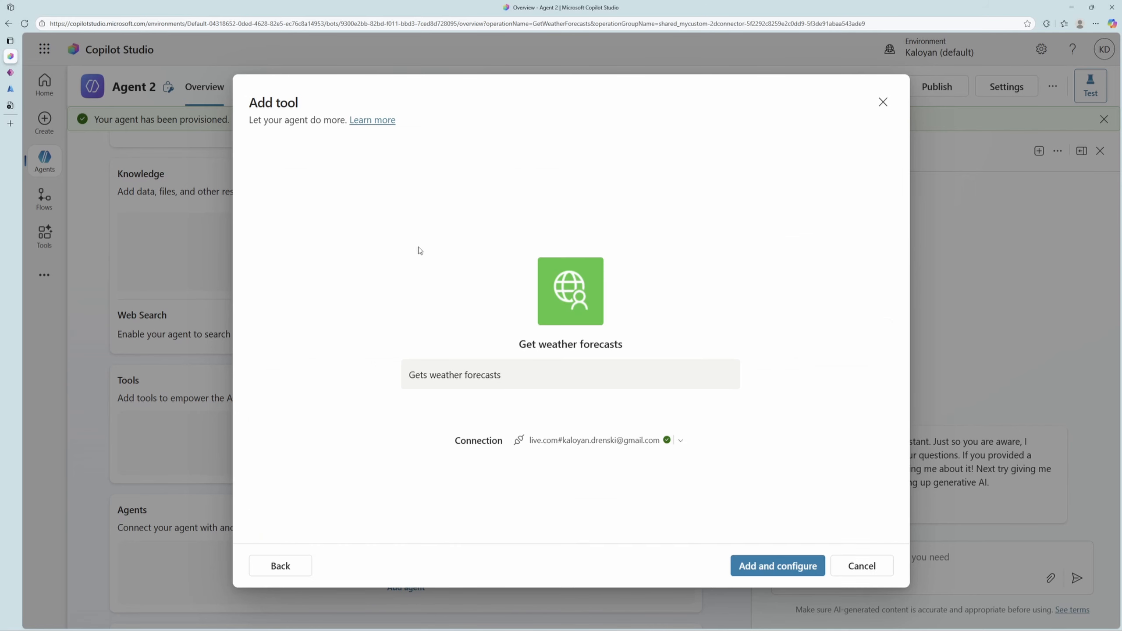
left_click(791, 565)
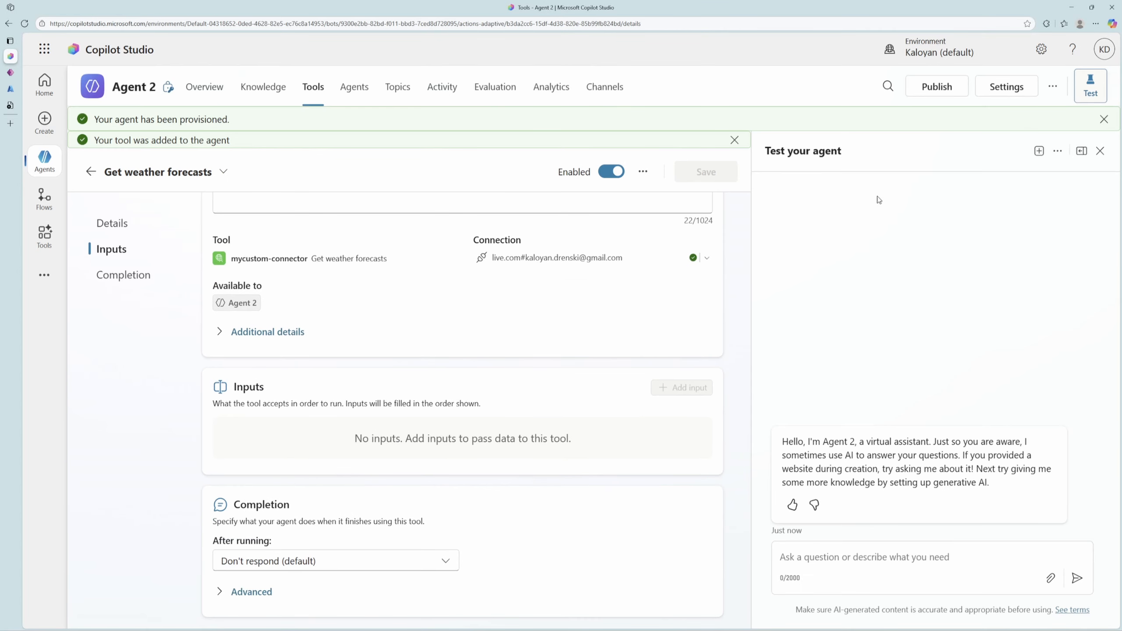
Begin a message to the agent in its test chat.
left_click(897, 559)
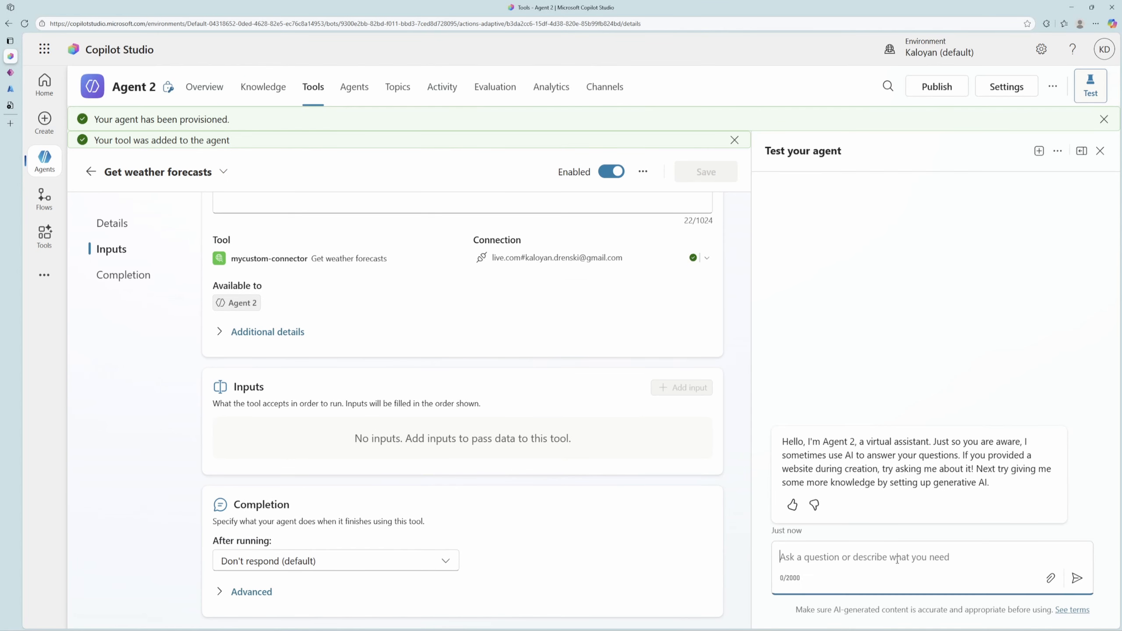